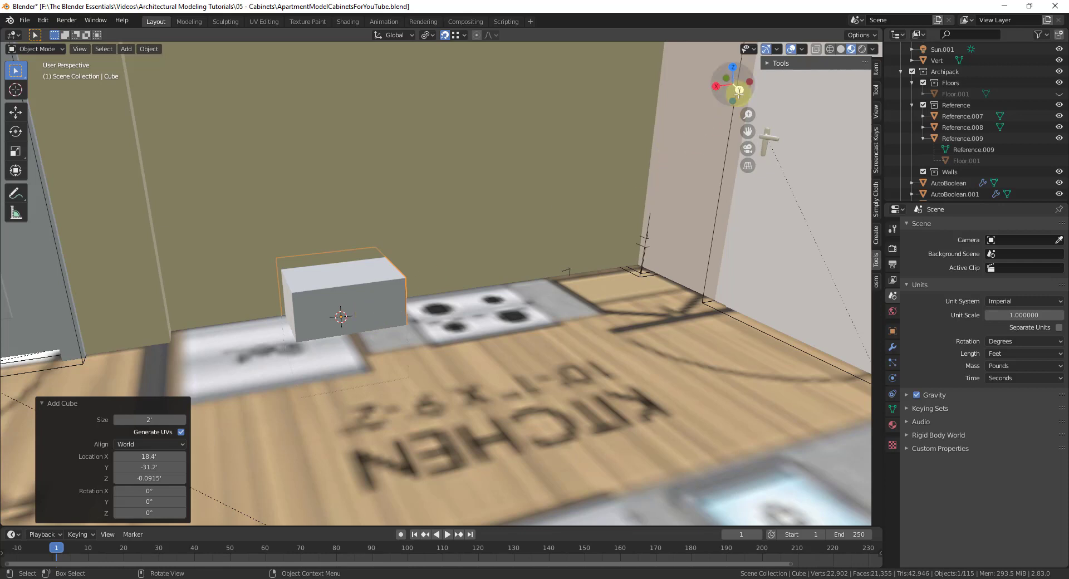
# - Raise the cube along Z and snap it back down so its base sits at the floor level of the kitchen corner
pyautogui.press('g')
pyautogui.press('z')
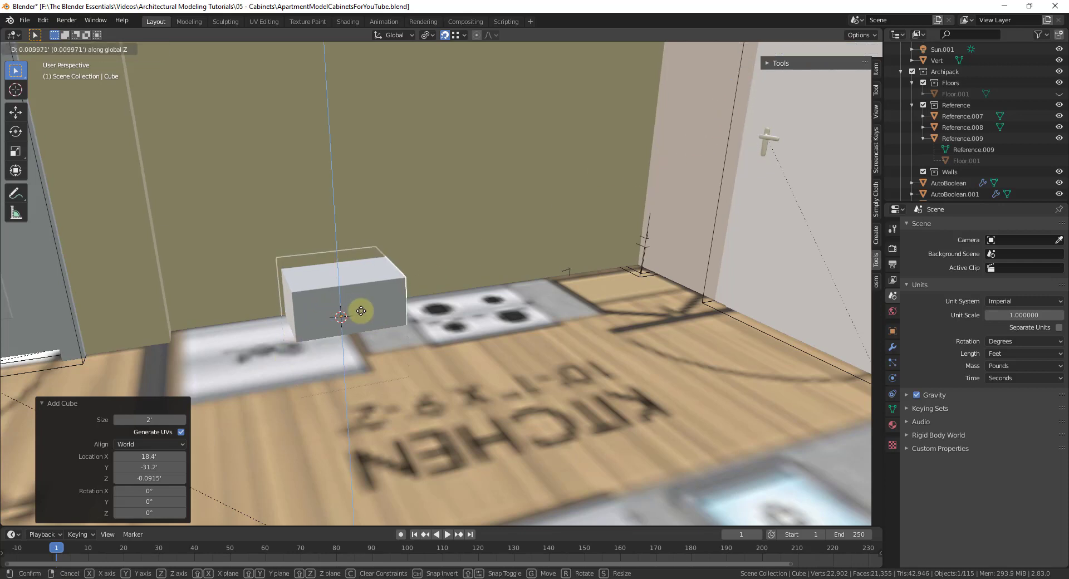
pyautogui.click(355, 247)
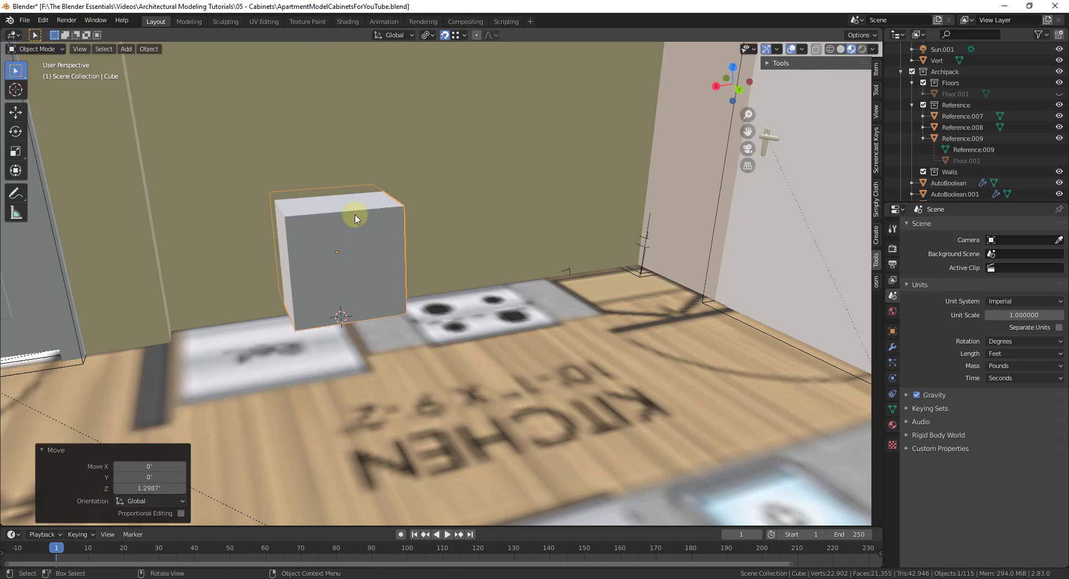
pyautogui.click(444, 36)
pyautogui.press('g')
pyautogui.press('z')
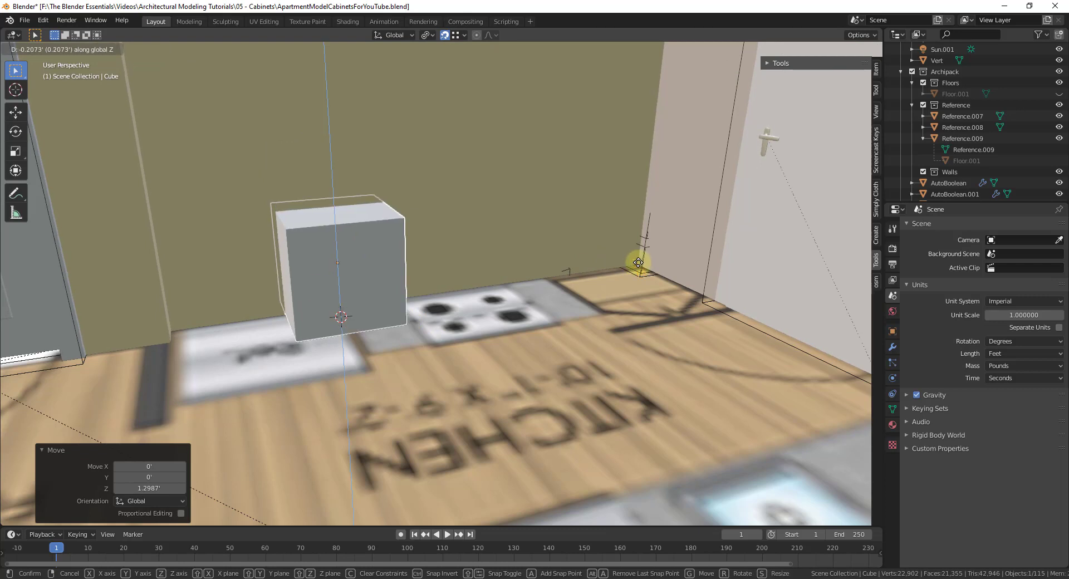
pyautogui.click(638, 261)
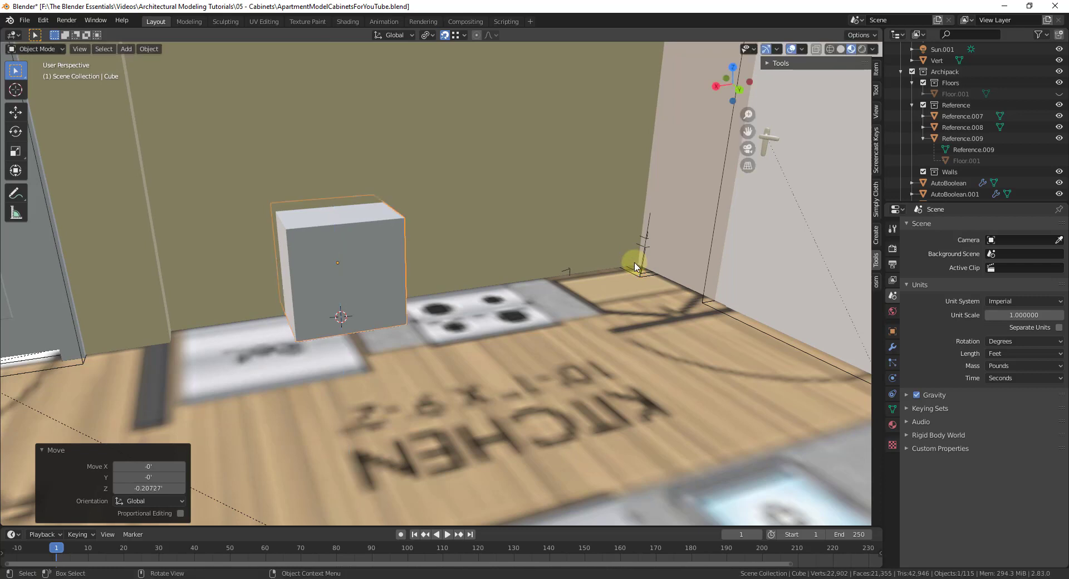
# - In top view, move the cube about -0.16' along X so its side lines up with the stove edge
pyautogui.moveTo(452, 283); pyautogui.dragTo(296, 305, button='middle')
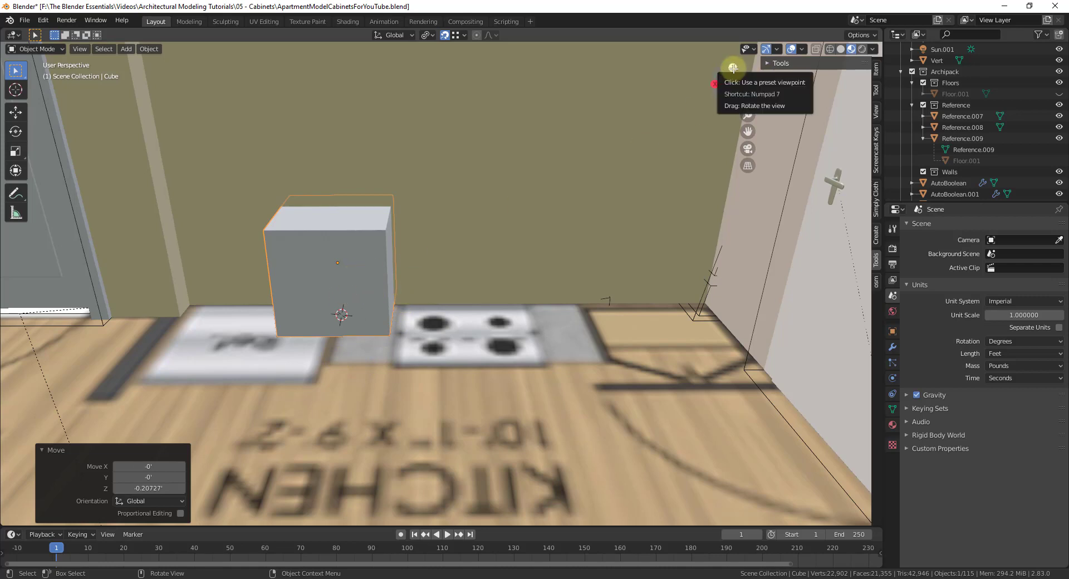
pyautogui.click(733, 67)
pyautogui.scroll(-4, 362, 301)
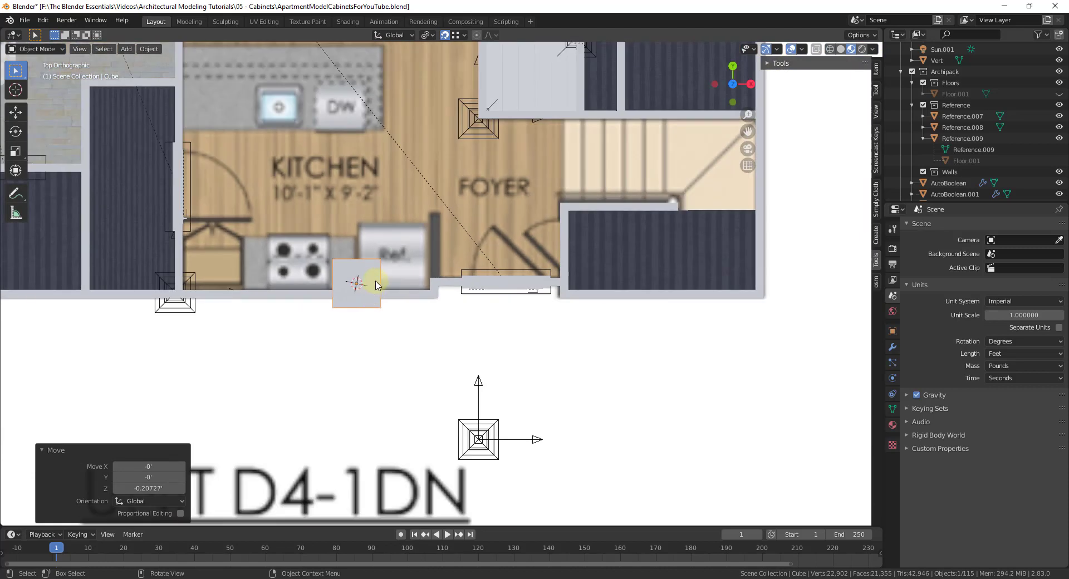
pyautogui.press('g')
pyautogui.press('x')
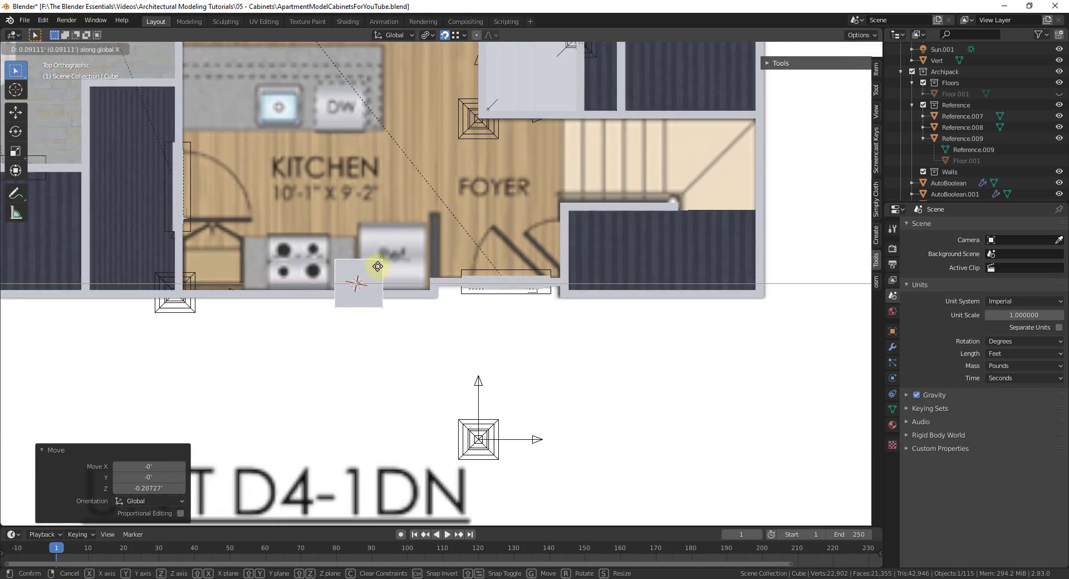
pyautogui.click(372, 267)
# - Hide the sidebar and move the cube about 0.74' along Y, placing its back against the inner face of the kitchen wall
pyautogui.click(876, 149)
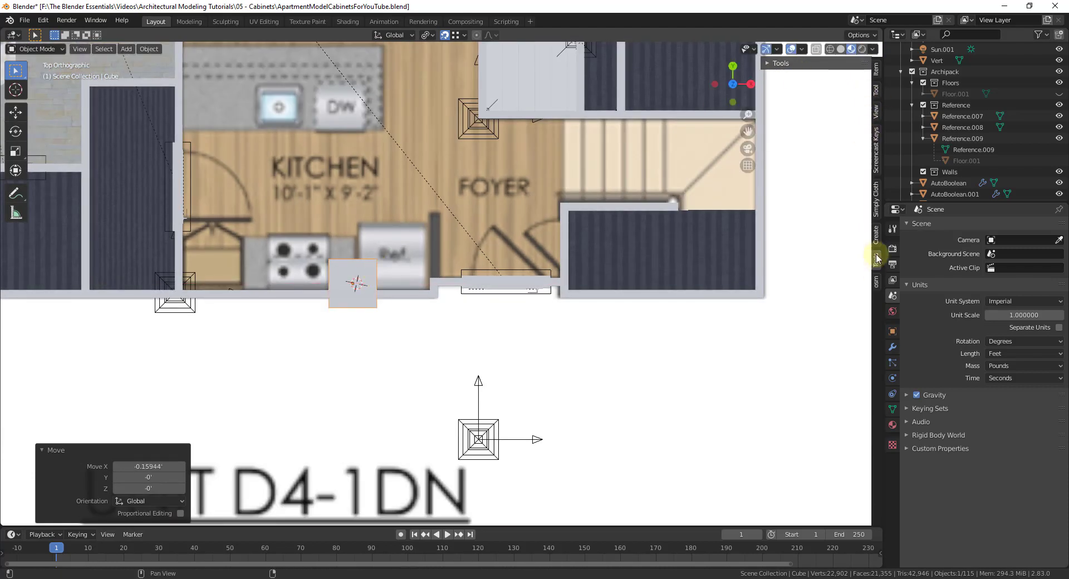
pyautogui.press('n')
pyautogui.scroll(3, 346, 279)
pyautogui.press('g')
pyautogui.press('y')
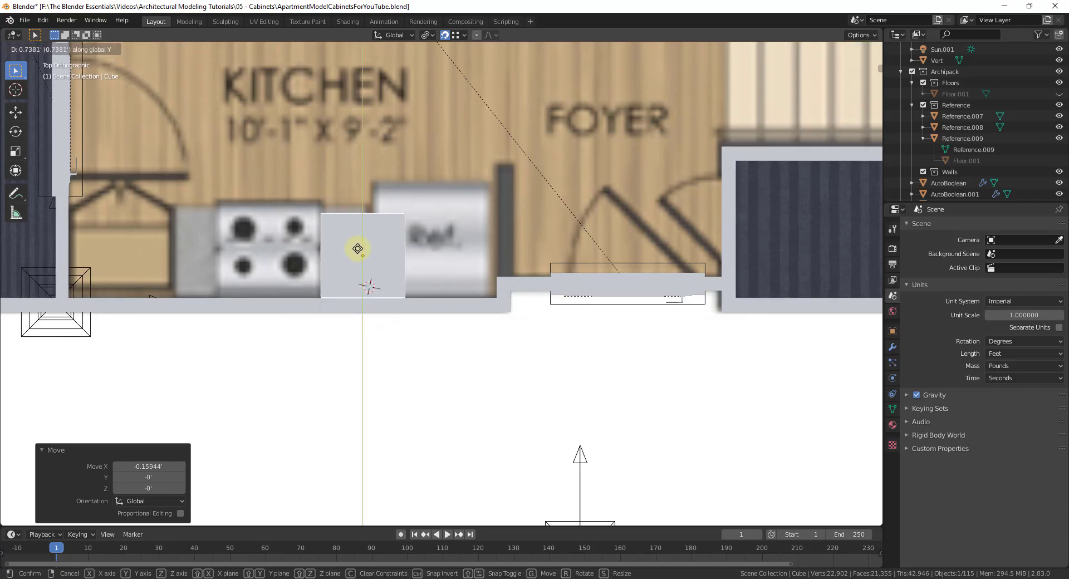
pyautogui.click(358, 252)
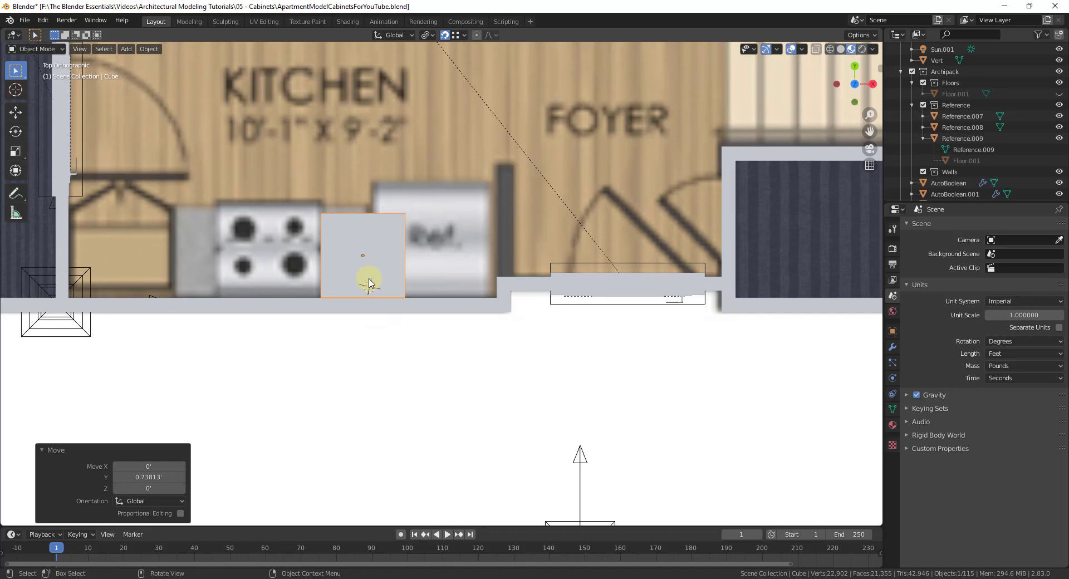
# - Move the cube's refrigerator-side face about -0.86' along X to narrow it to the counter gap on the floor plan
pyautogui.moveTo(494, 441); pyautogui.dragTo(343, 177, button='middle')
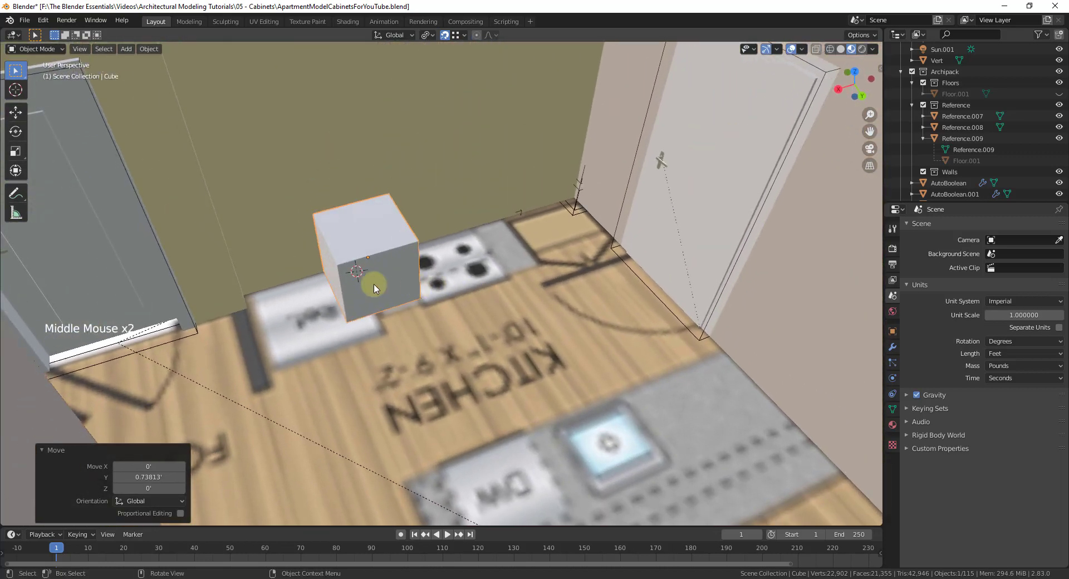
pyautogui.press('Tab')
pyautogui.scroll(1, 323, 272)
pyautogui.click(327, 265)
pyautogui.click(331, 271)
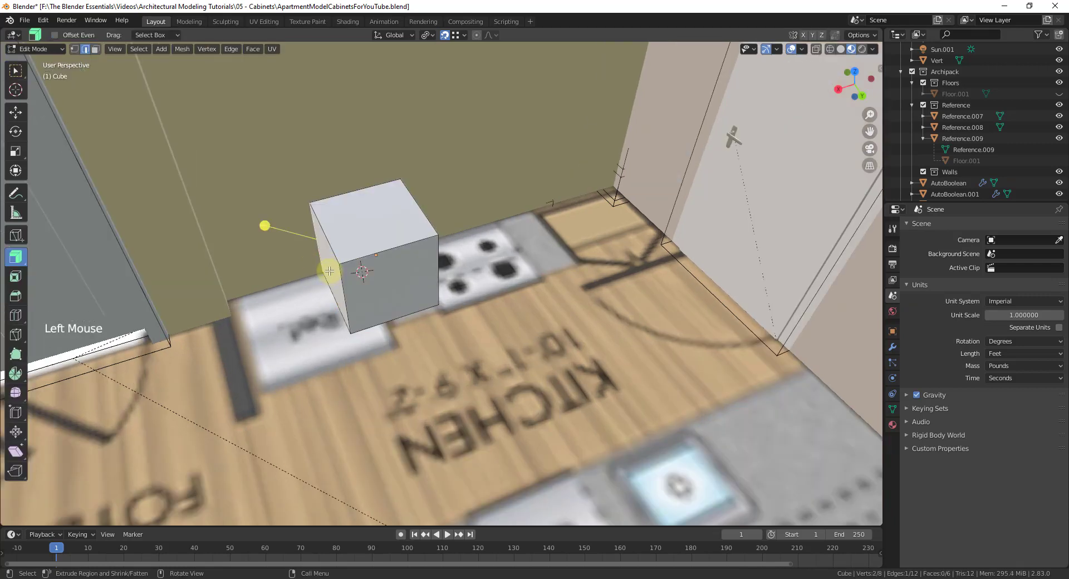
pyautogui.press('3')
pyautogui.click(329, 272)
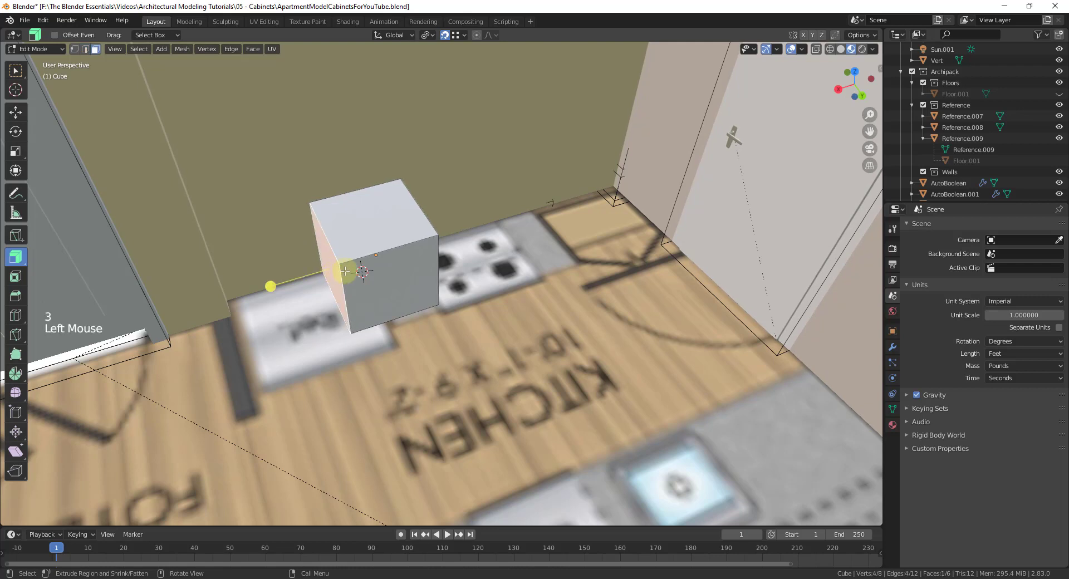
pyautogui.scroll(4, 345, 271)
pyautogui.press('g')
pyautogui.press('y')
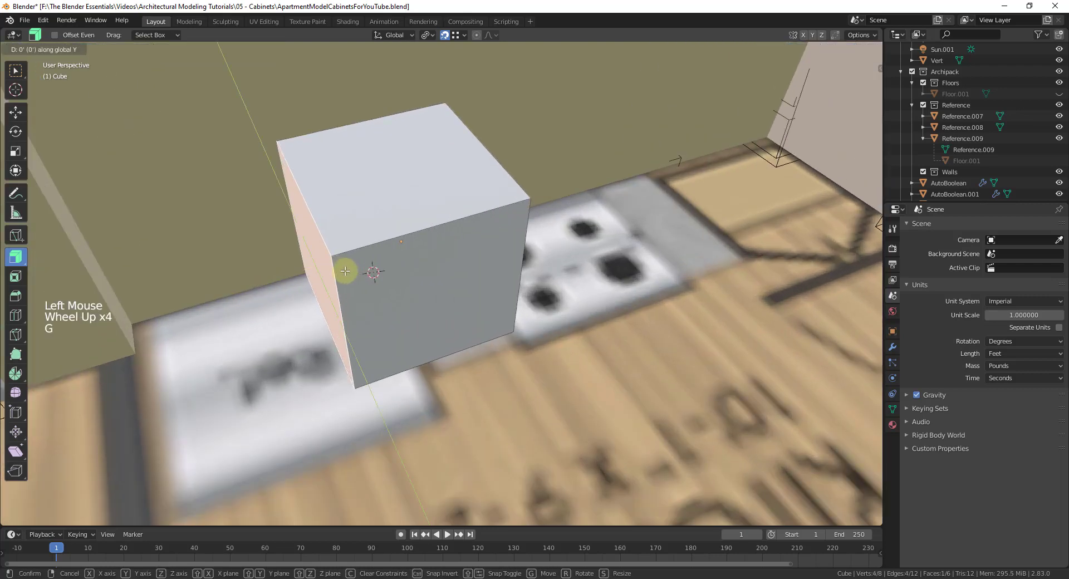
pyautogui.press('x')
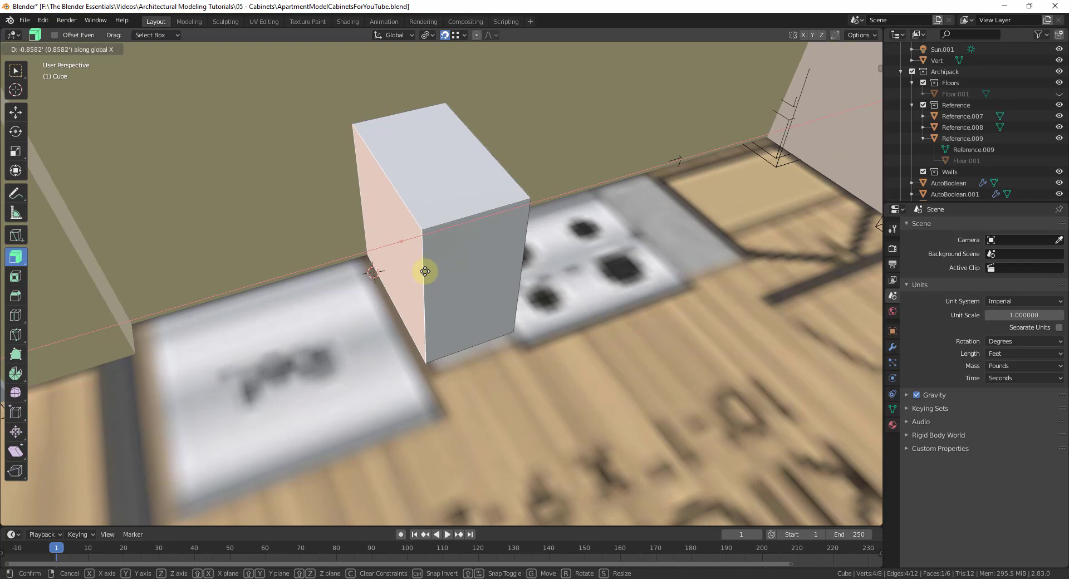
pyautogui.click(425, 271)
# - Move the block's stove-side face about 0.12' along X to meet the edge of the stove on the plan
pyautogui.moveTo(427, 269); pyautogui.dragTo(492, 280, button='middle')
pyautogui.press('g')
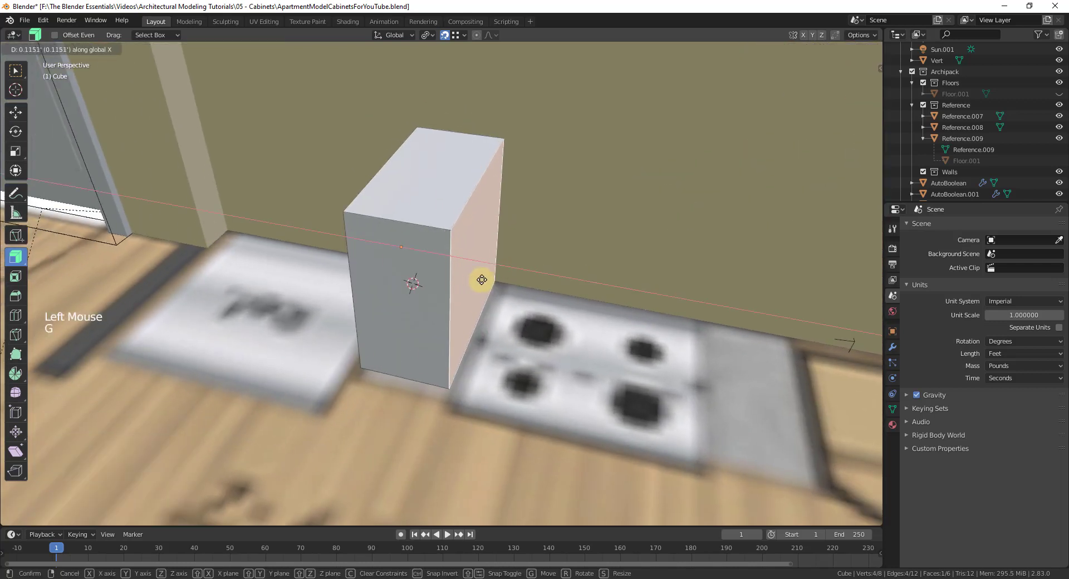
pyautogui.click(482, 280)
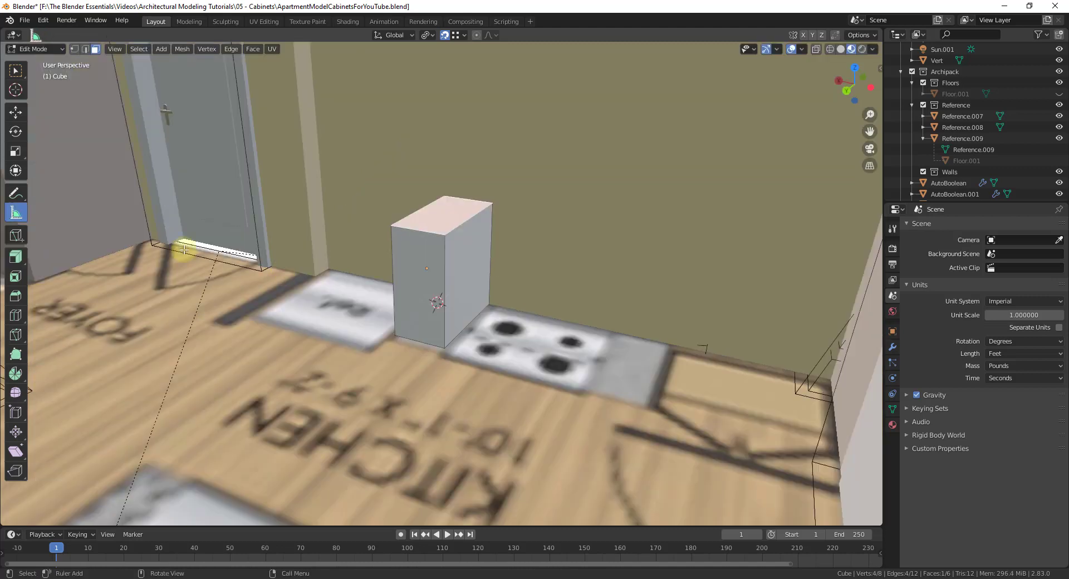
# - Measure the cabinet block's height along its front vertical edge in Object Mode and delete the ruler
pyautogui.press('Tab')
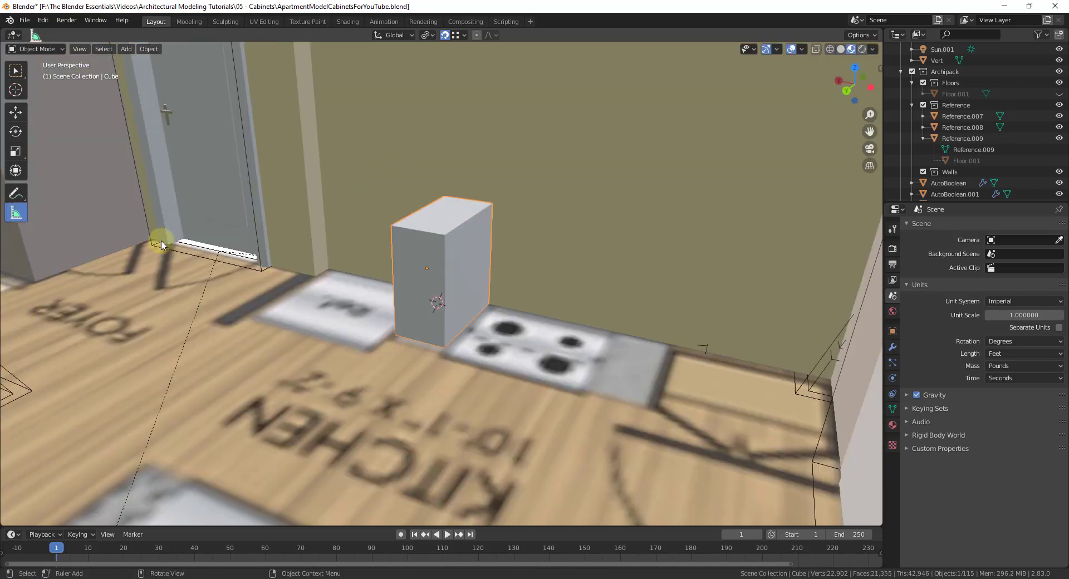
pyautogui.scroll(2, 449, 311)
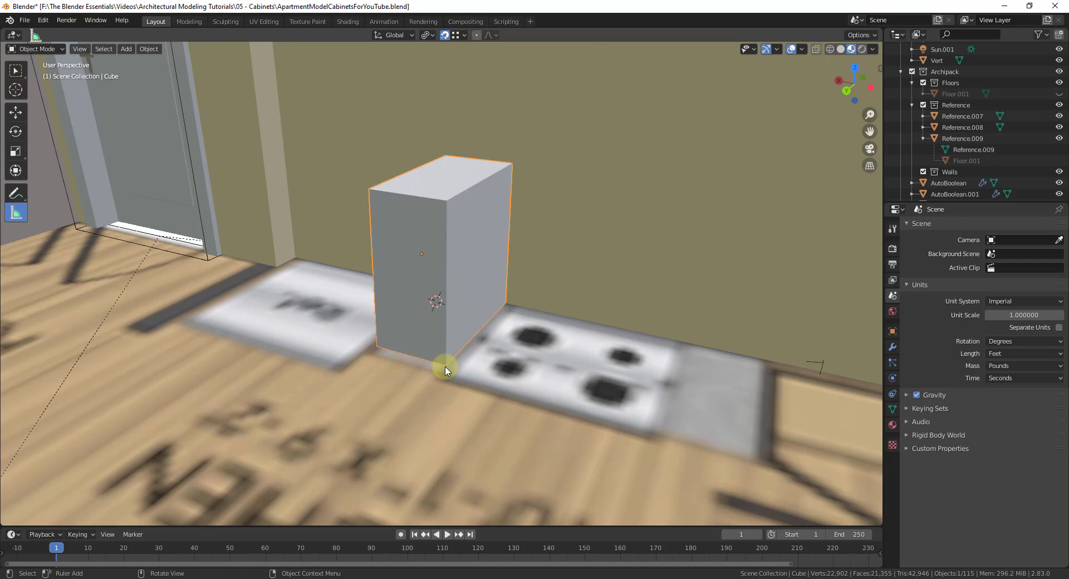
pyautogui.moveTo(445, 369); pyautogui.dragTo(450, 205)
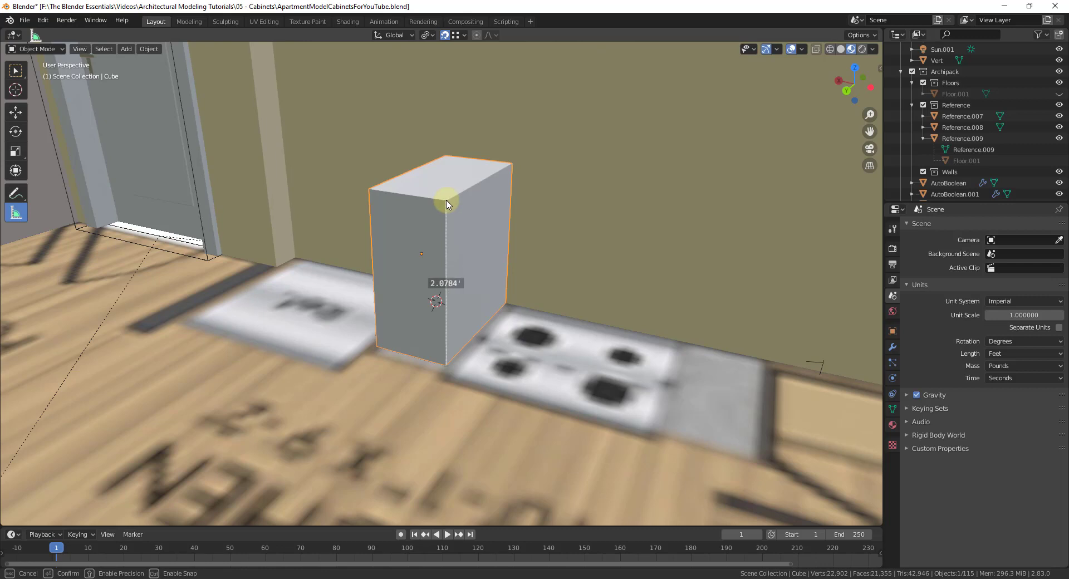
pyautogui.moveTo(446, 204); pyautogui.dragTo(447, 203)
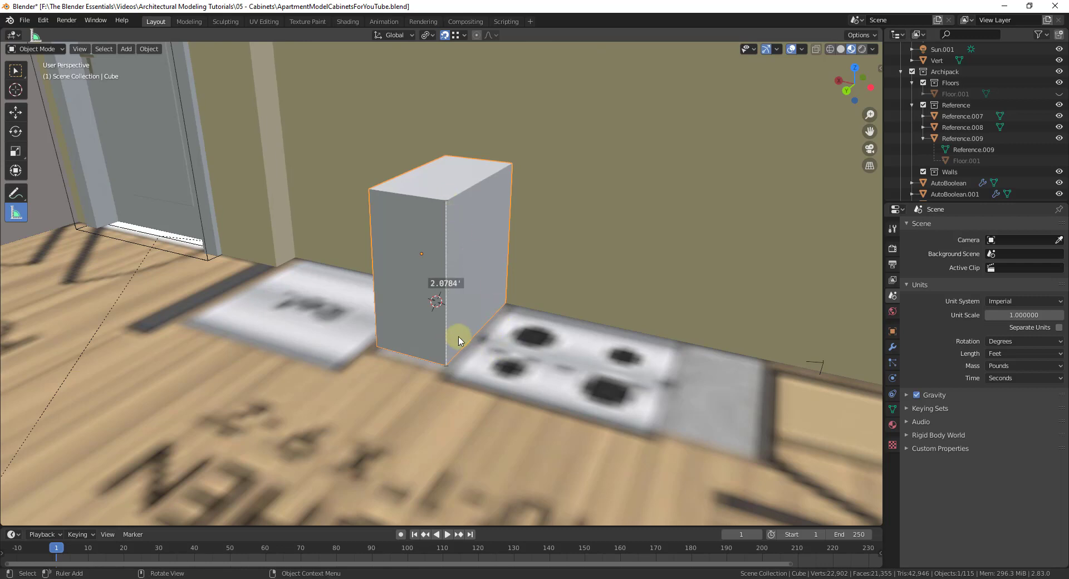
pyautogui.press('Delete')
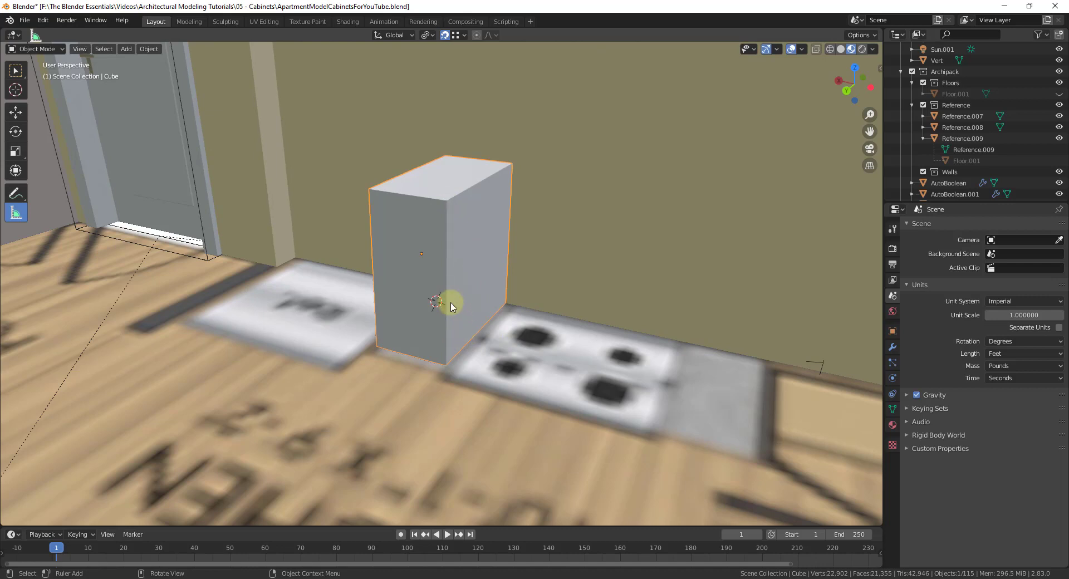
# - Raise the block's top face along Z by 8 inches (0.66667')
pyautogui.press('Tab')
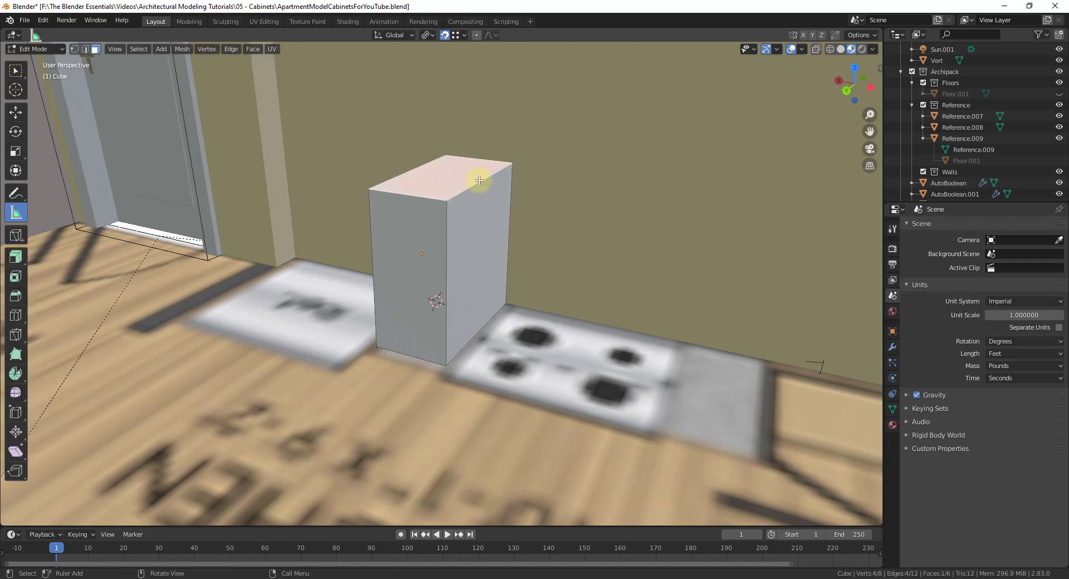
pyautogui.write('gz')
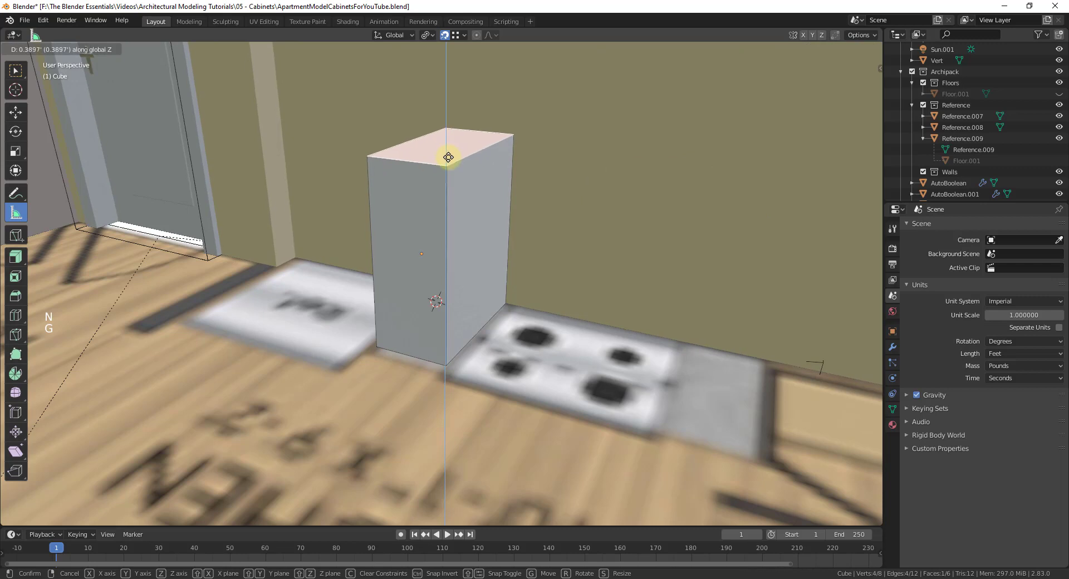
pyautogui.write('8')
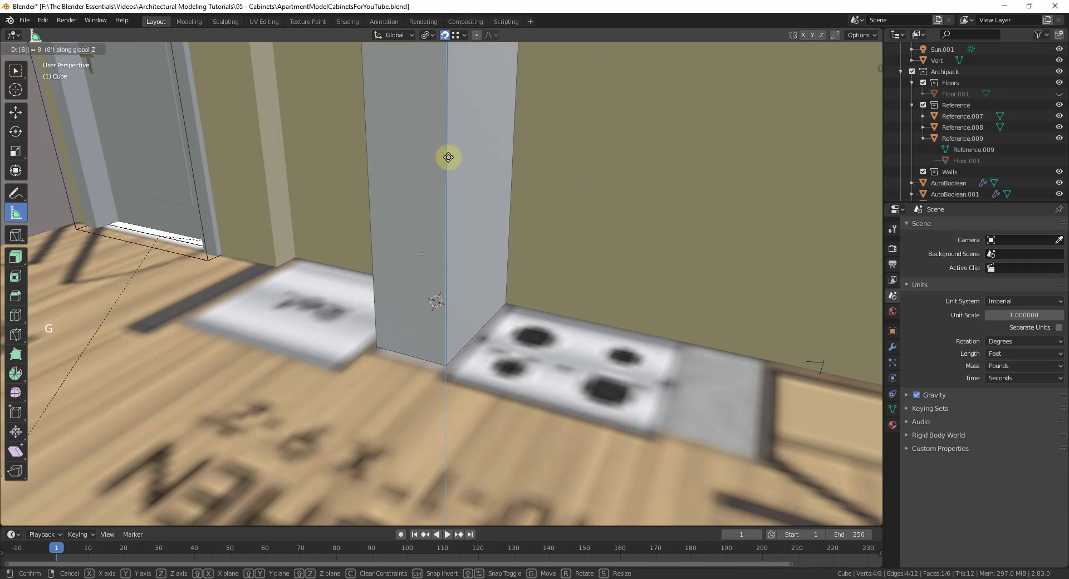
pyautogui.press('Return')
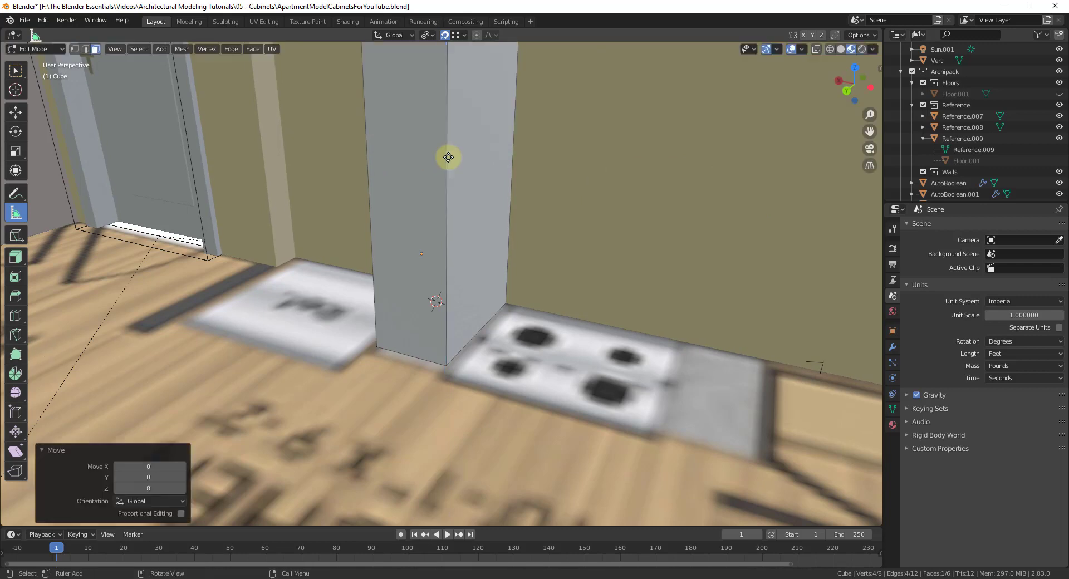
pyautogui.click(162, 489)
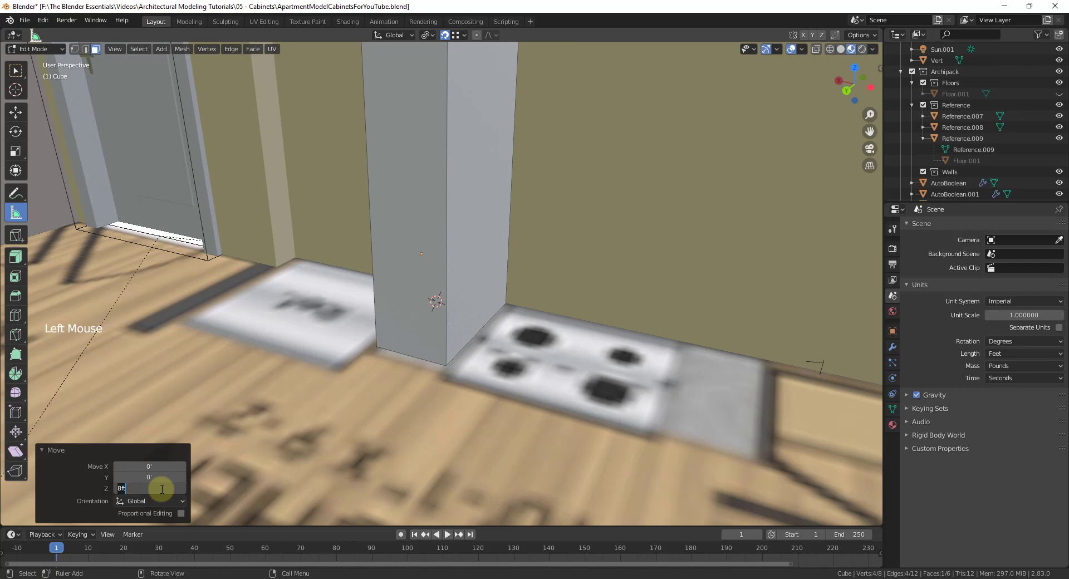
pyautogui.press('Return')
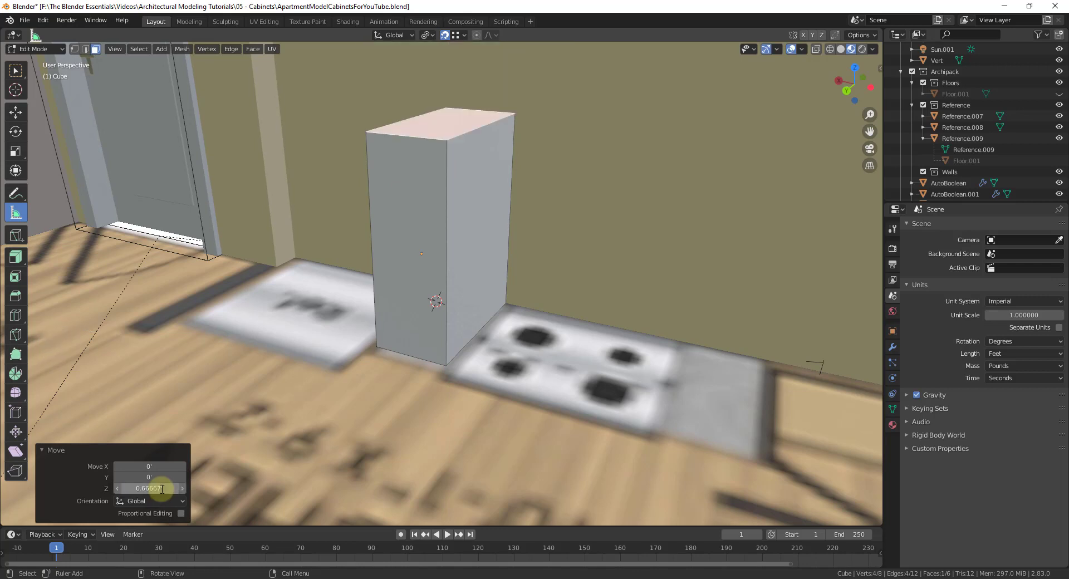
# - Extrude the cabinet's front face outward twice, about 0.023' for the gap strip and about 0.033' for the front panel
pyautogui.scroll(-3, 468, 346)
pyautogui.scroll(1, 477, 253)
pyautogui.moveTo(479, 228); pyautogui.dragTo(474, 233, button='middle')
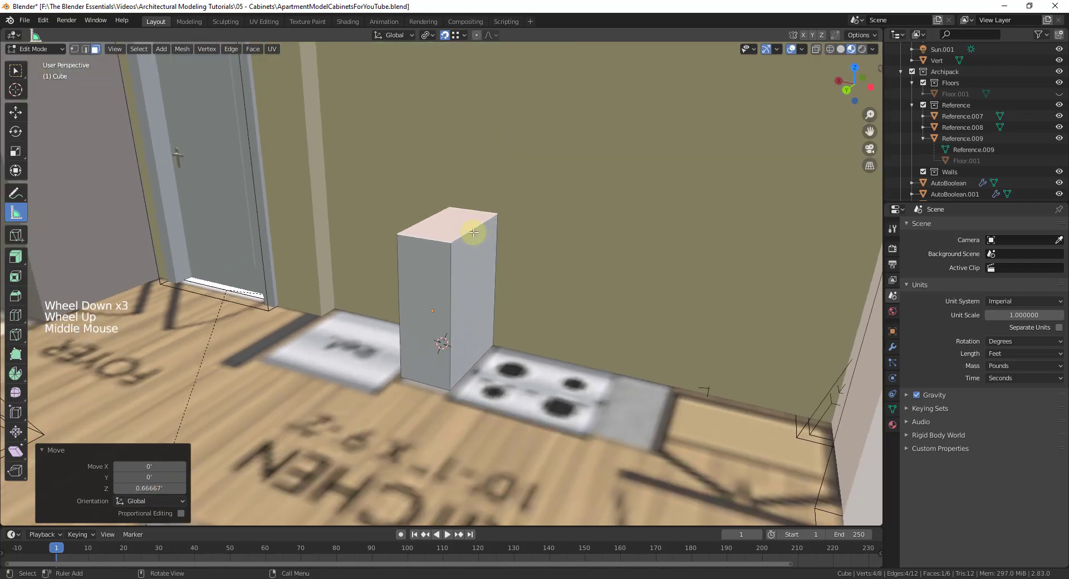
pyautogui.moveTo(493, 374); pyautogui.dragTo(466, 371, button='middle')
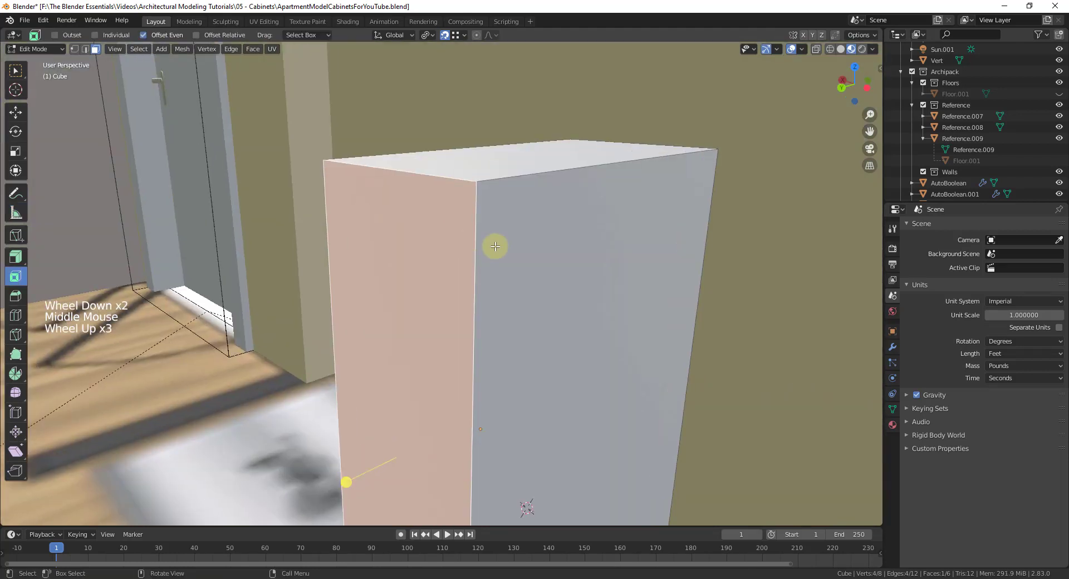
pyautogui.moveTo(494, 246); pyautogui.dragTo(399, 225, button='middle')
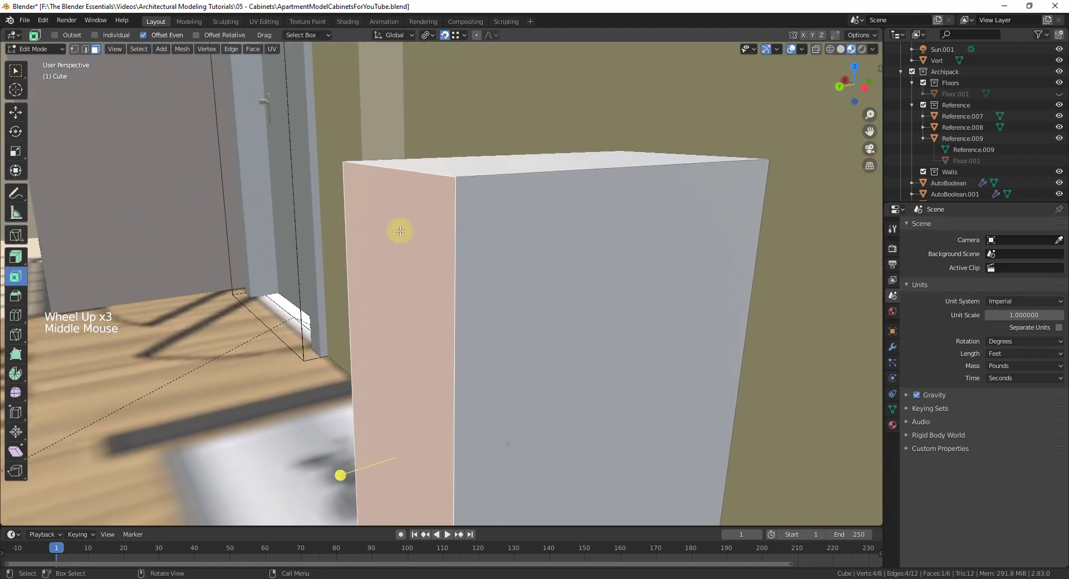
pyautogui.press('e')
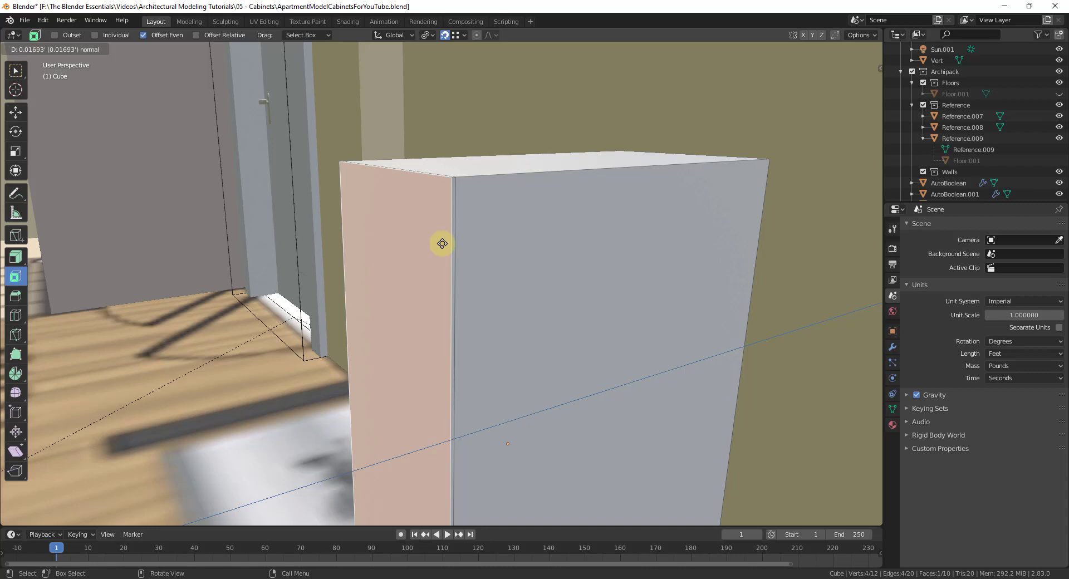
pyautogui.click(441, 244)
pyautogui.press('e')
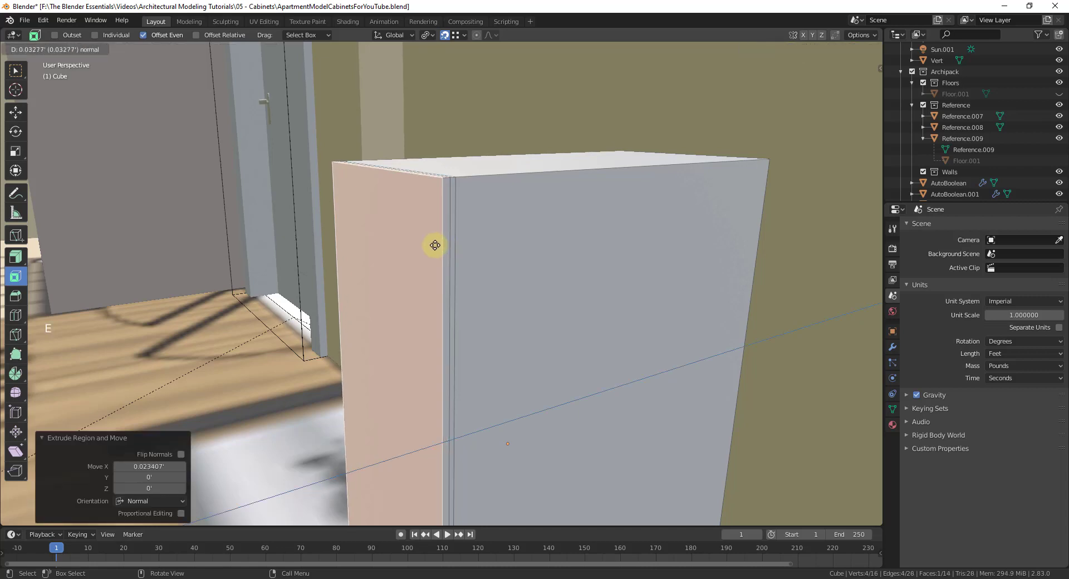
pyautogui.click(435, 245)
pyautogui.scroll(4, 457, 223)
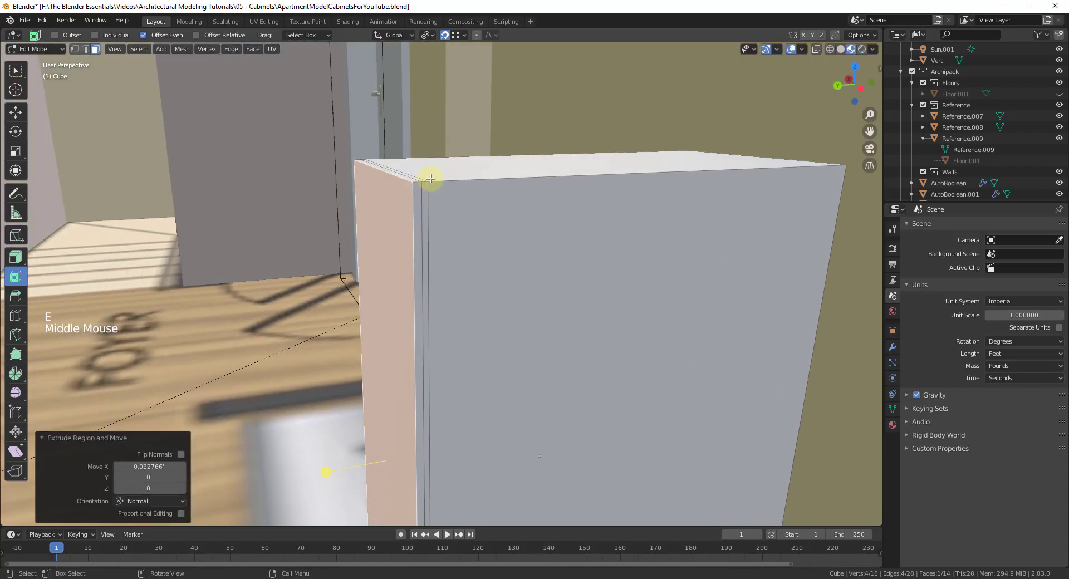
pyautogui.scroll(4, 515, 179)
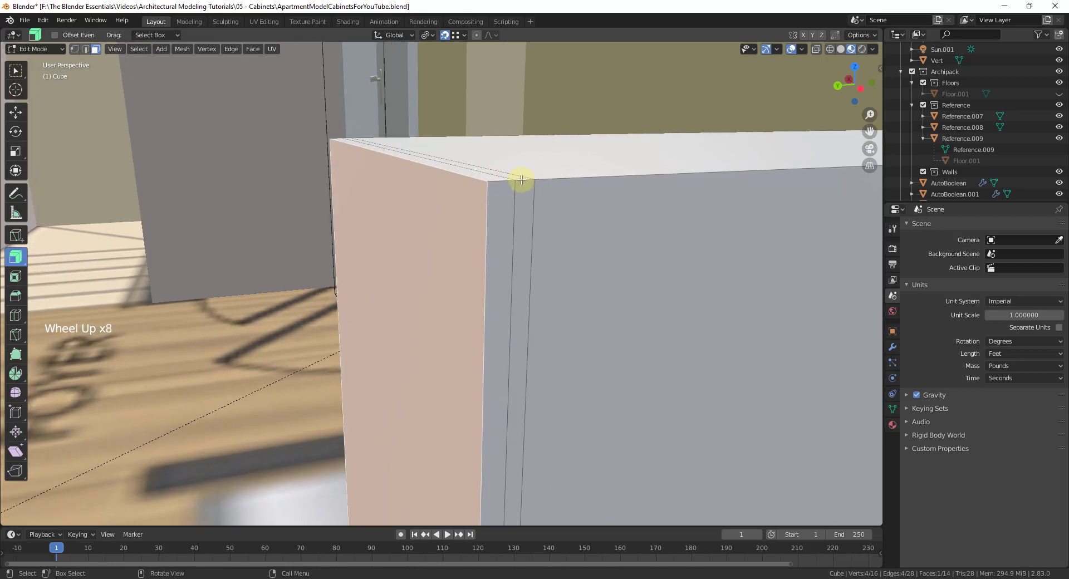
# - Extrude the gap strip's face loop behind the cabinet's front panel along its normals with an offset of about 0.031'
pyautogui.keyDown('alt'); pyautogui.click(527, 182); pyautogui.keyUp('alt')
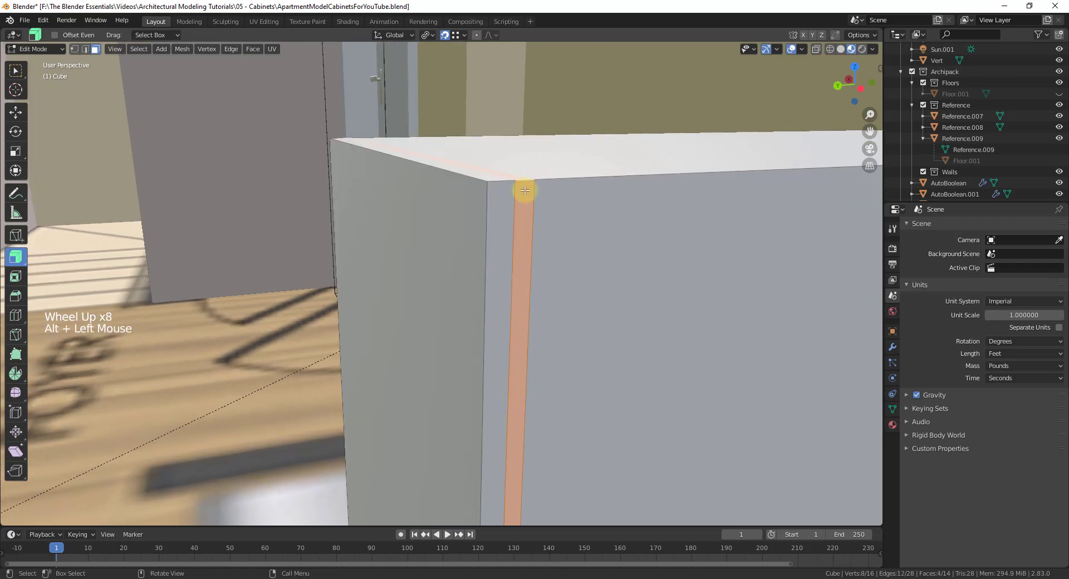
pyautogui.click(16, 259)
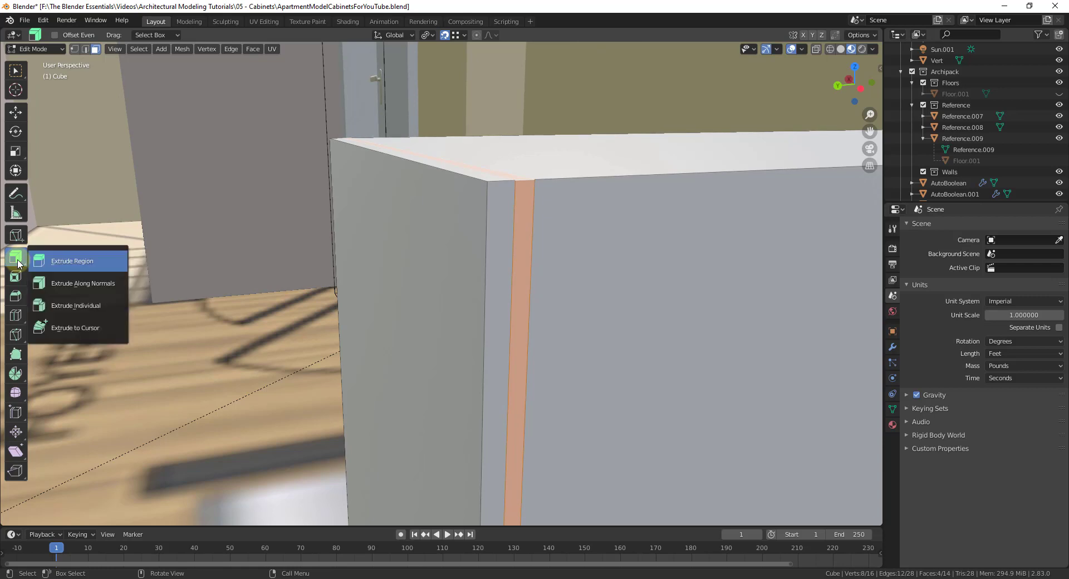
pyautogui.click(81, 286)
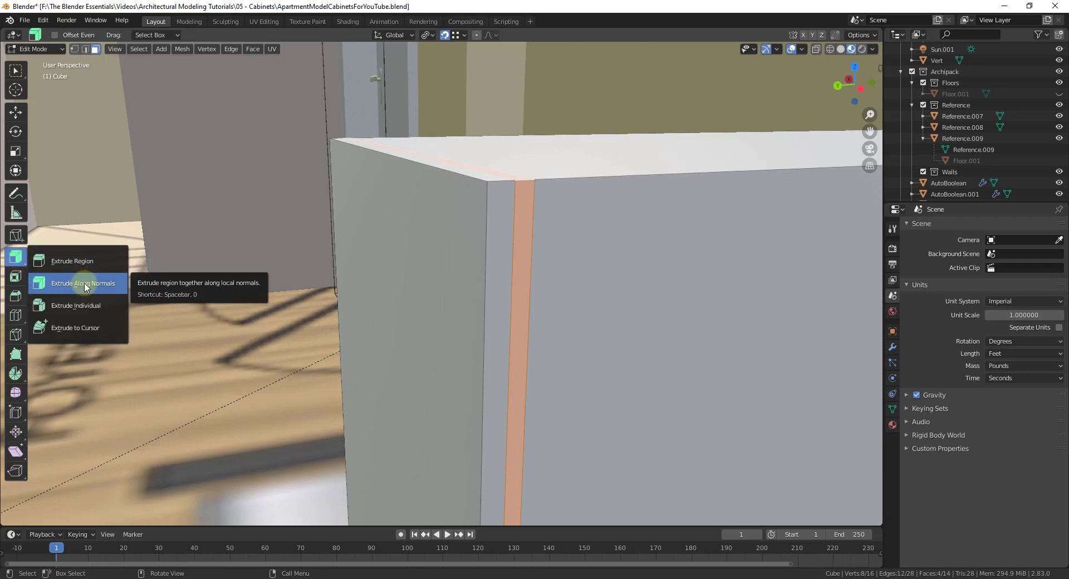
pyautogui.click(85, 287)
pyautogui.scroll(-7, 544, 312)
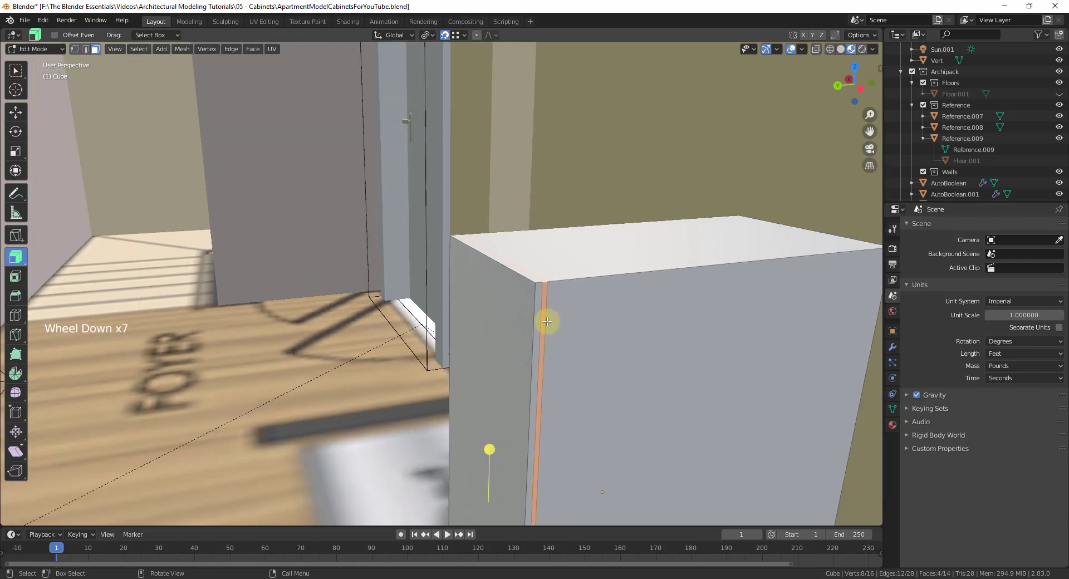
pyautogui.moveTo(545, 318); pyautogui.dragTo(566, 239, button='middle')
pyautogui.moveTo(489, 445); pyautogui.dragTo(488, 451)
pyautogui.scroll(-2, 508, 387)
pyautogui.moveTo(509, 386); pyautogui.dragTo(19, 383, button='middle')
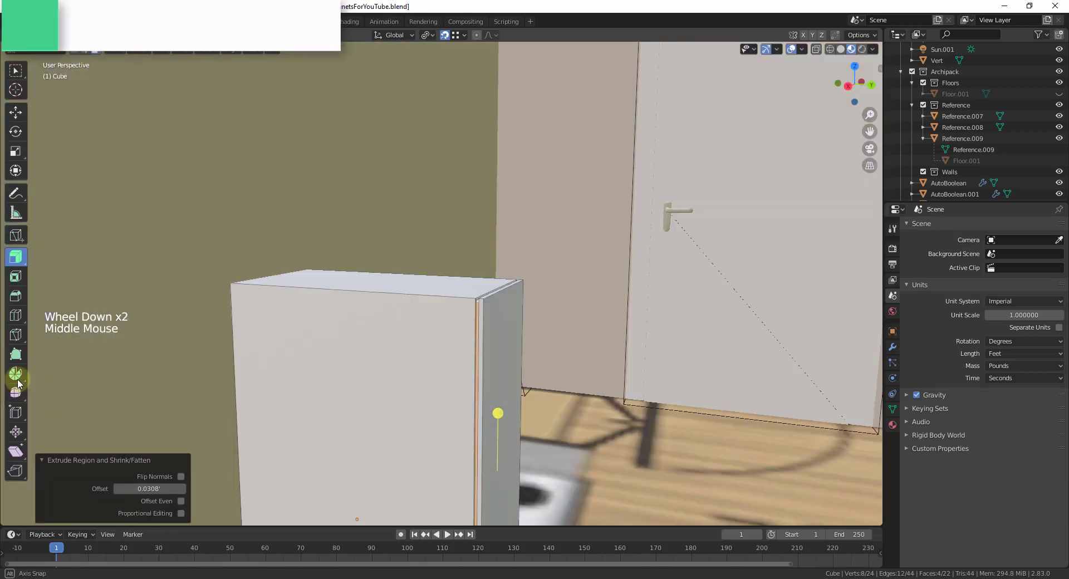
pyautogui.moveTo(442, 346); pyautogui.dragTo(377, 312, button='middle')
# - Inset the cabinet's front panel face about 0.055' with Outset turned off
pyautogui.scroll(-5, 477, 317)
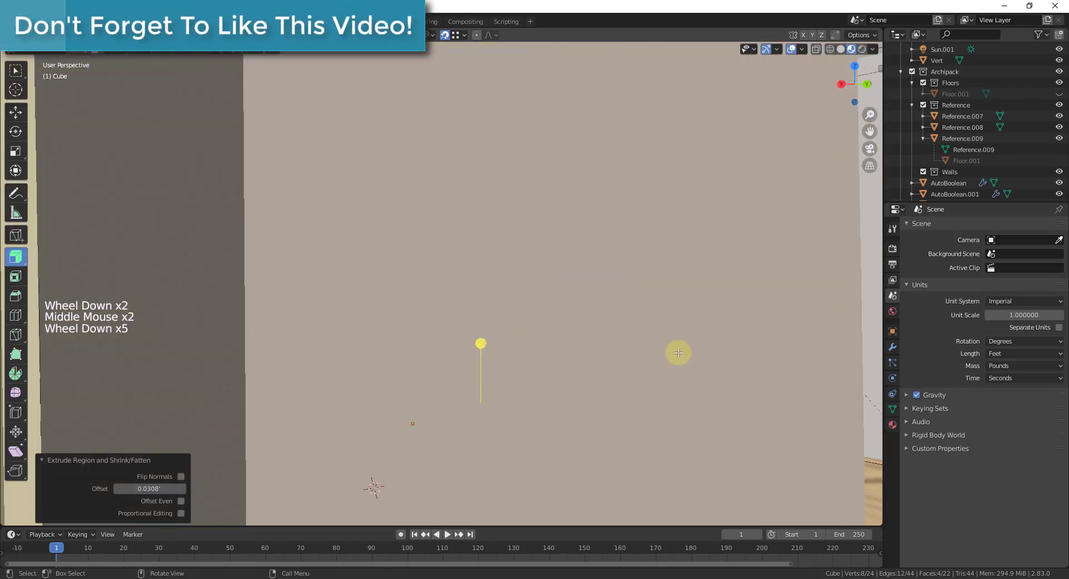
pyautogui.scroll(-2, 679, 353)
pyautogui.moveTo(678, 353); pyautogui.dragTo(587, 358, button='middle')
pyautogui.scroll(2, 475, 529)
pyautogui.moveTo(475, 530); pyautogui.dragTo(388, 458, button='middle')
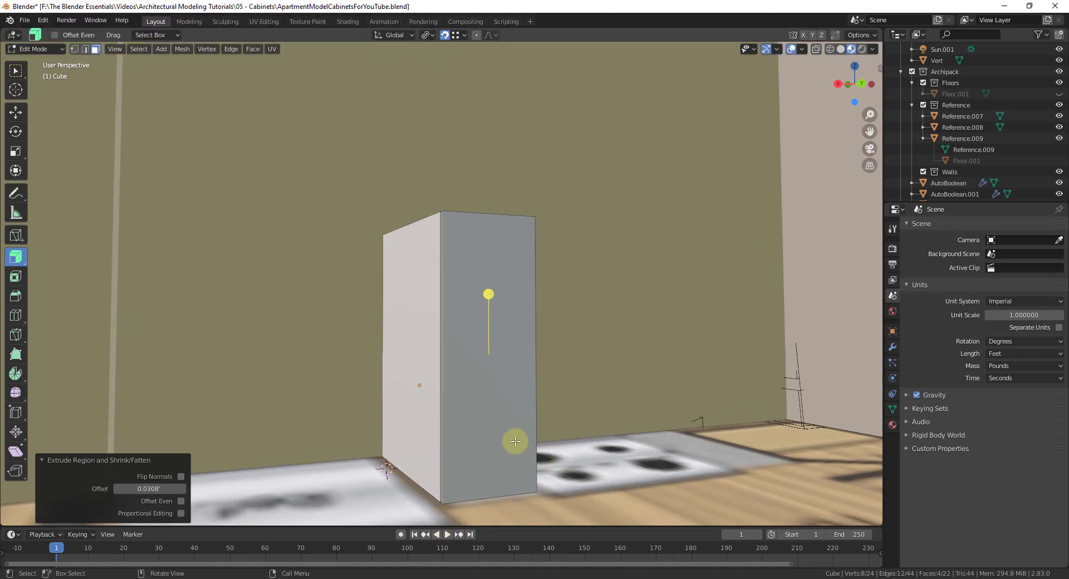
pyautogui.scroll(1, 475, 421)
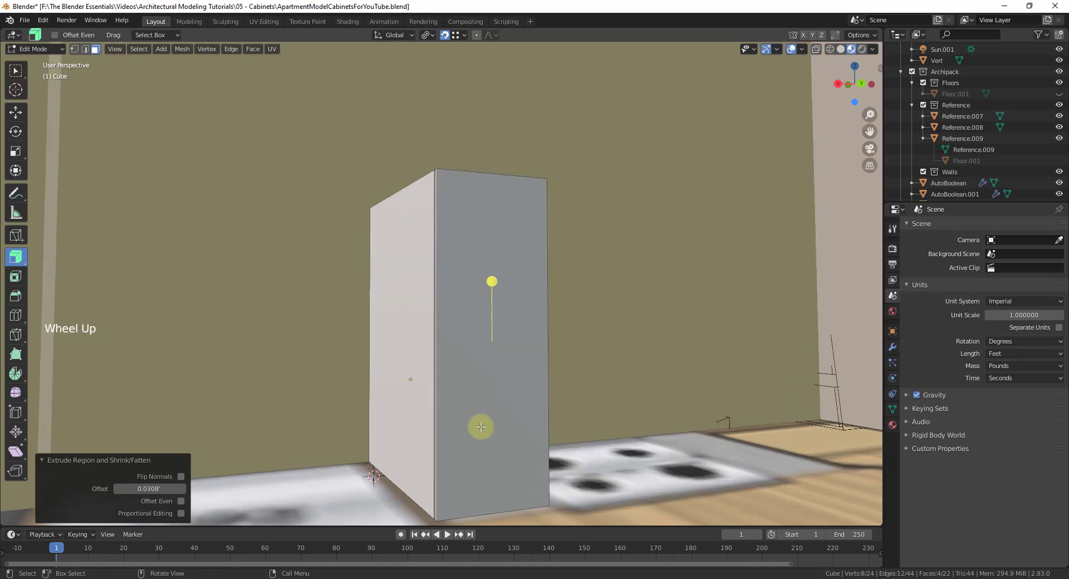
pyautogui.scroll(-2, 490, 390)
pyautogui.scroll(1, 489, 444)
pyautogui.moveTo(483, 440); pyautogui.dragTo(493, 3, button='middle')
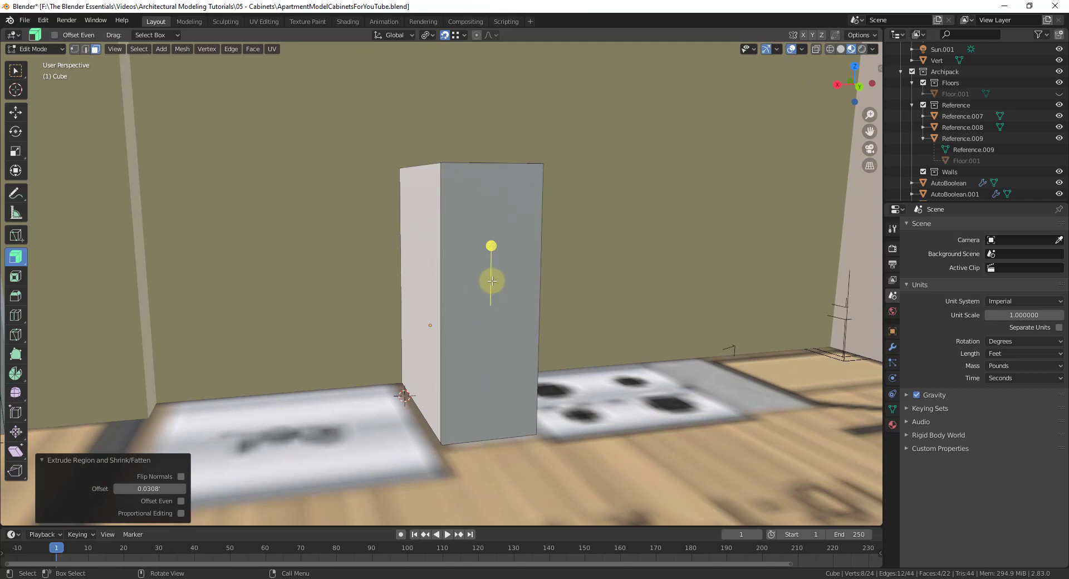
pyautogui.click(467, 212)
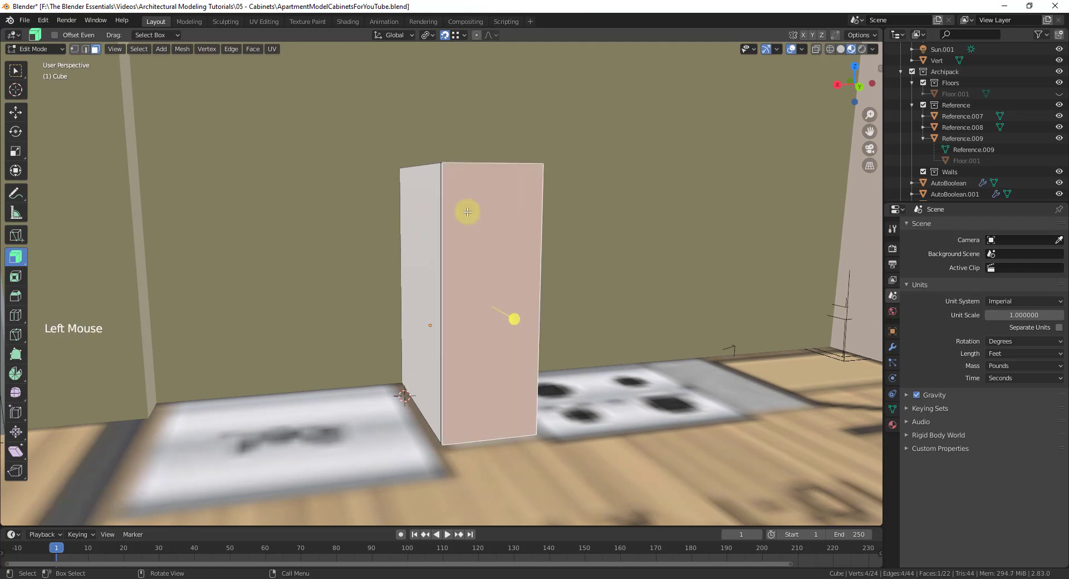
pyautogui.press('i')
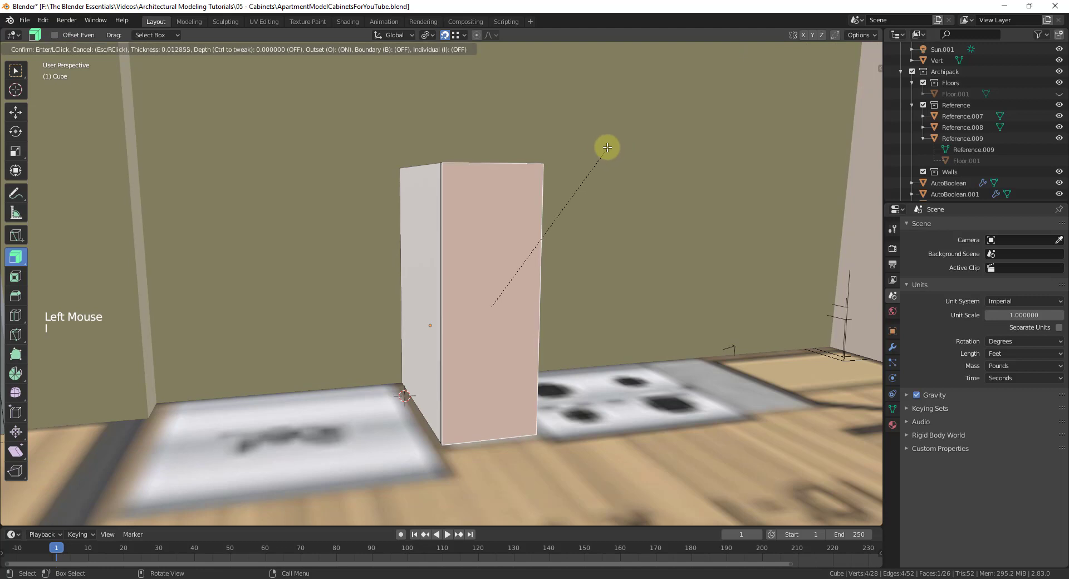
pyautogui.press('o')
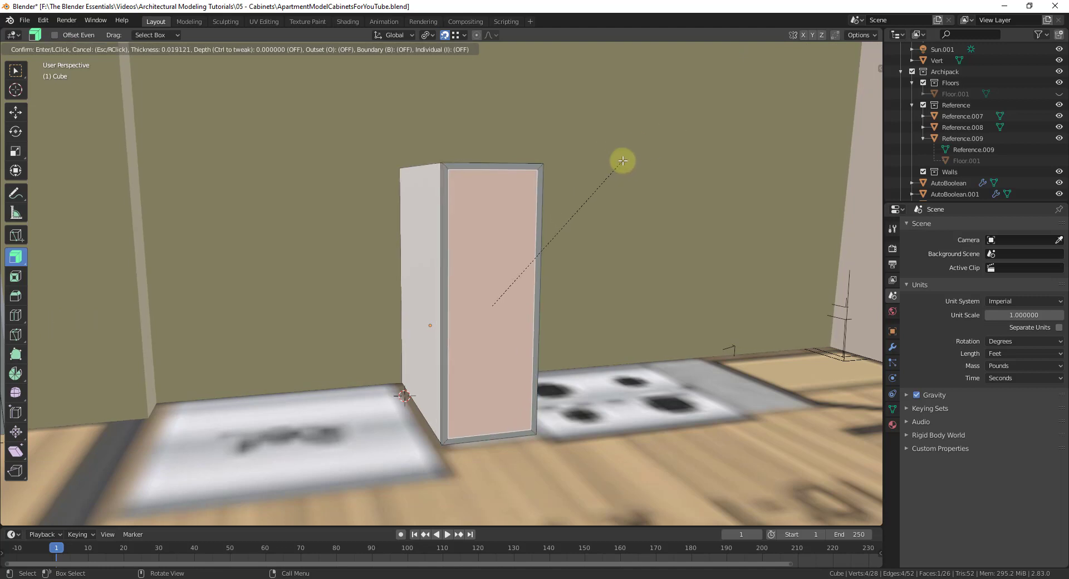
pyautogui.click(623, 161)
pyautogui.scroll(3, 573, 151)
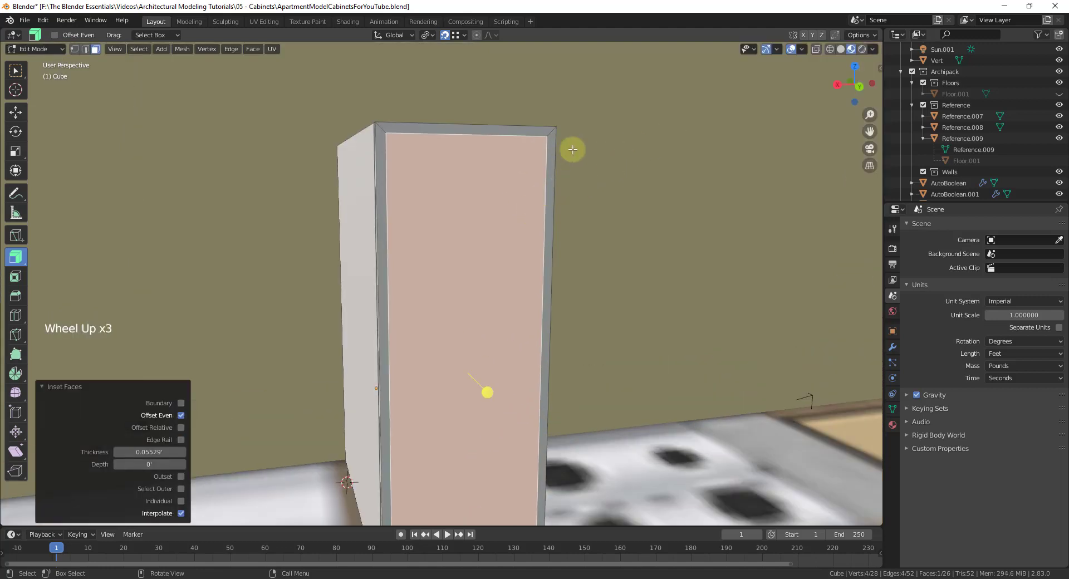
# - Inset the front panel's inner face again by about 0.054' to form a second ring
pyautogui.press('i')
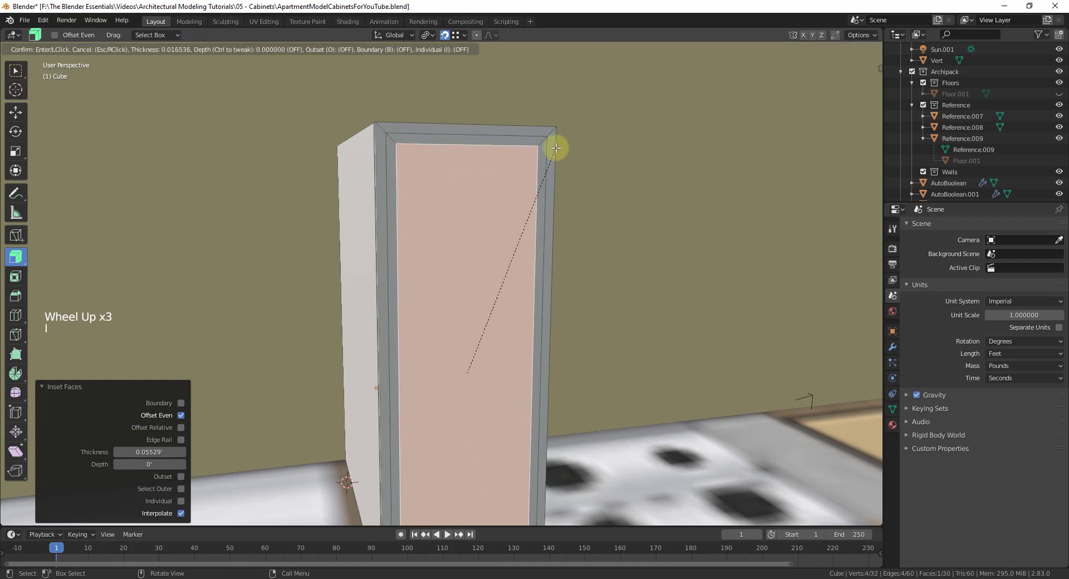
pyautogui.click(554, 145)
pyautogui.scroll(-1, 515, 130)
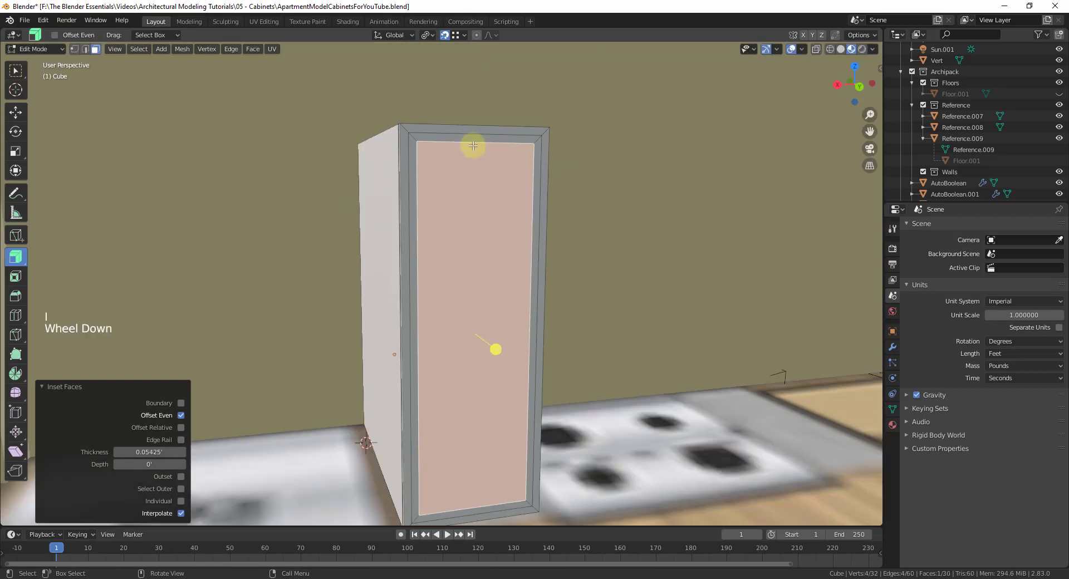
# - Extrude the inner ring of faces on the front panel inward about 0.042' to form a groove
pyautogui.keyDown('alt'); pyautogui.click(413, 137); pyautogui.keyUp('alt')
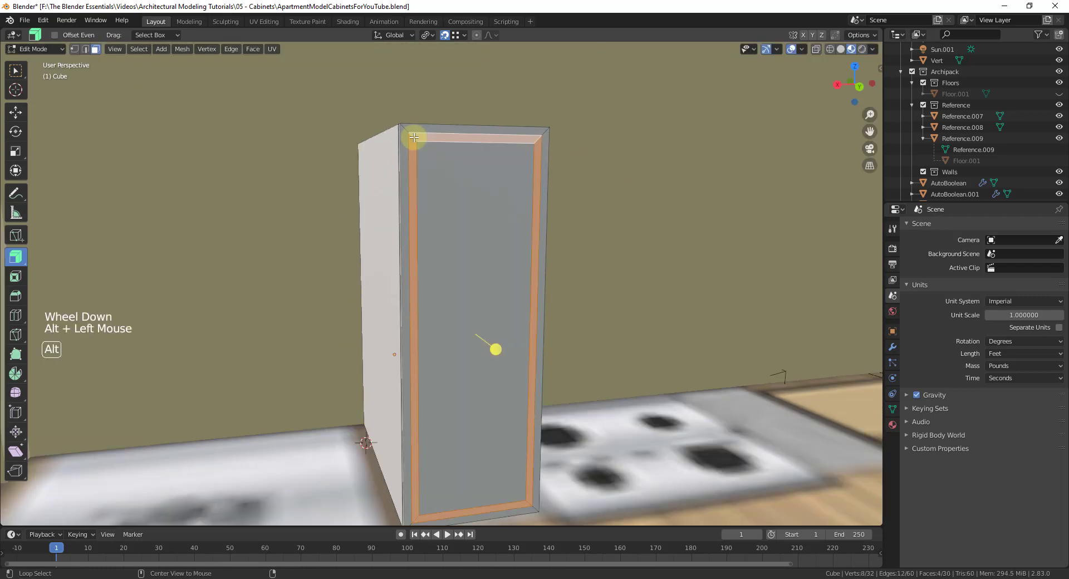
pyautogui.press('e')
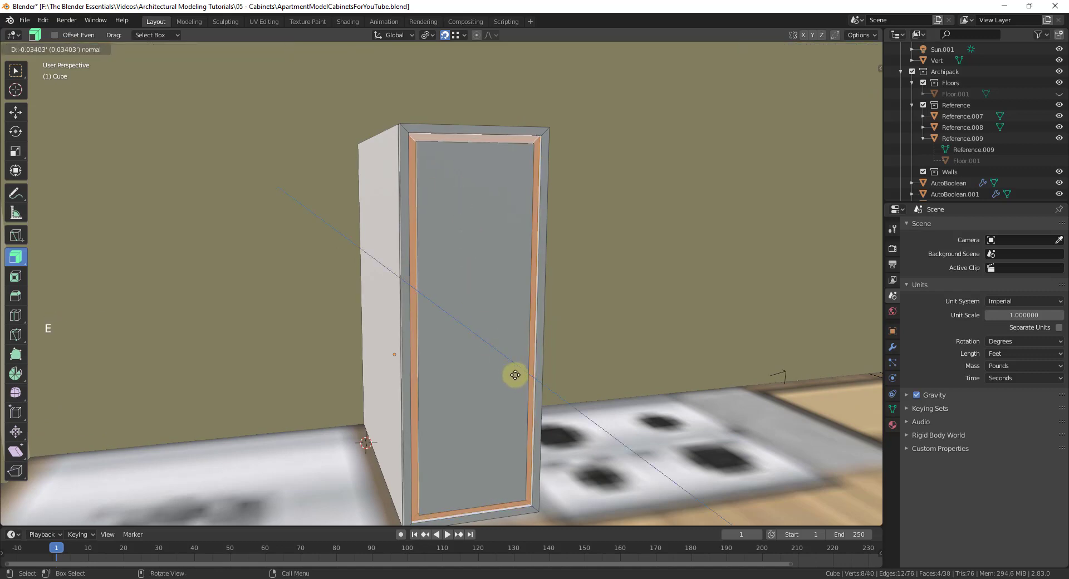
pyautogui.click(513, 375)
pyautogui.scroll(-4, 554, 321)
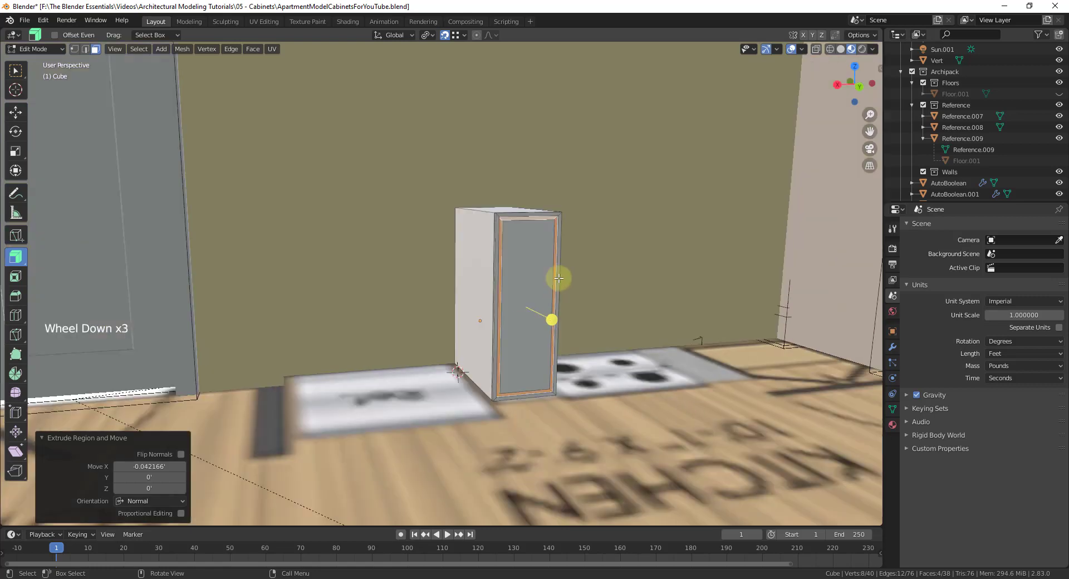
pyautogui.press('space')
pyautogui.press('Escape')
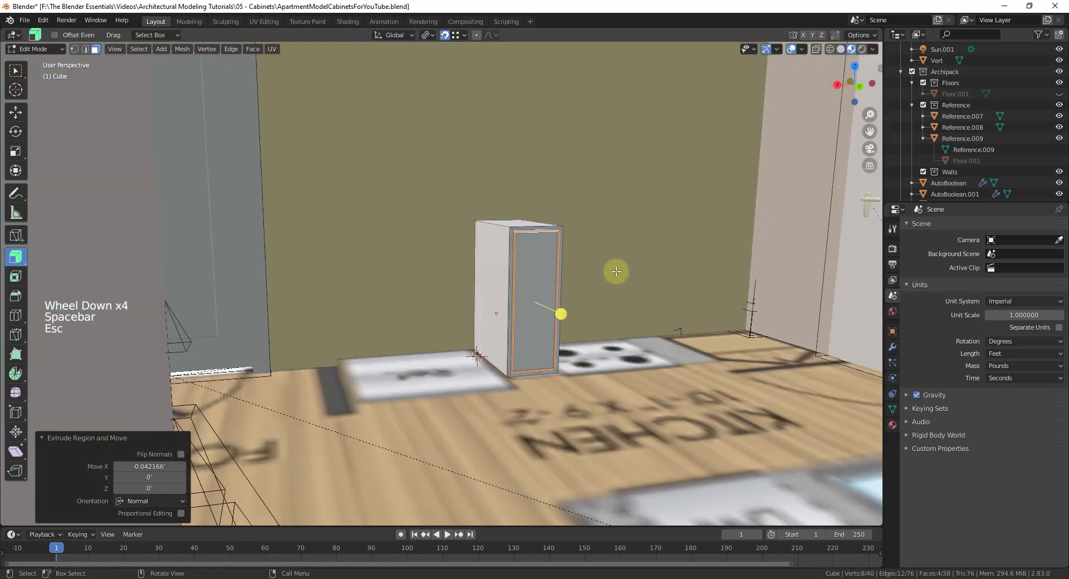
pyautogui.press('Escape')
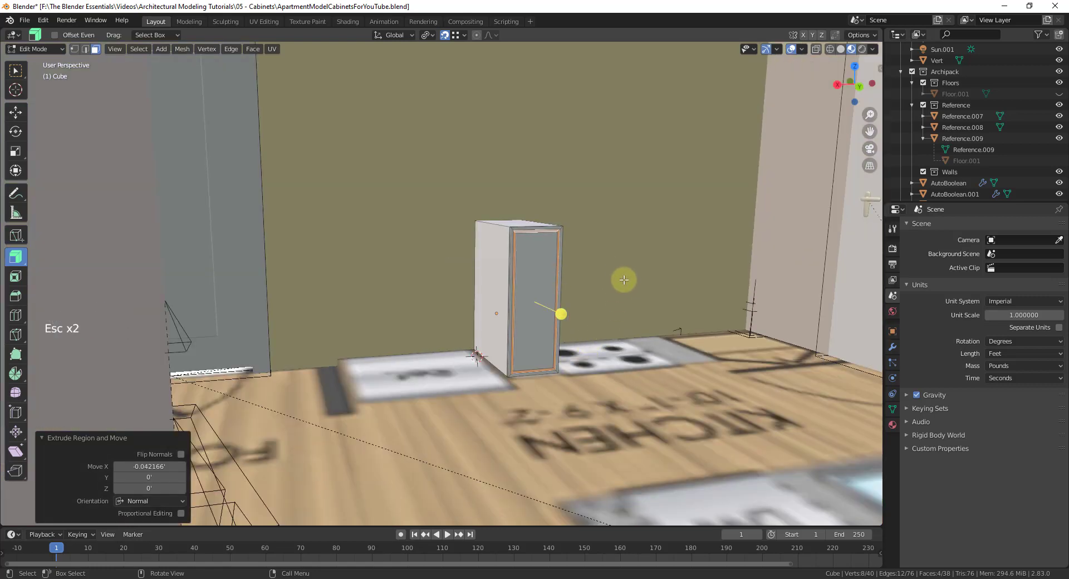
pyautogui.scroll(3, 624, 276)
pyautogui.moveTo(546, 291); pyautogui.dragTo(513, 354, button='middle')
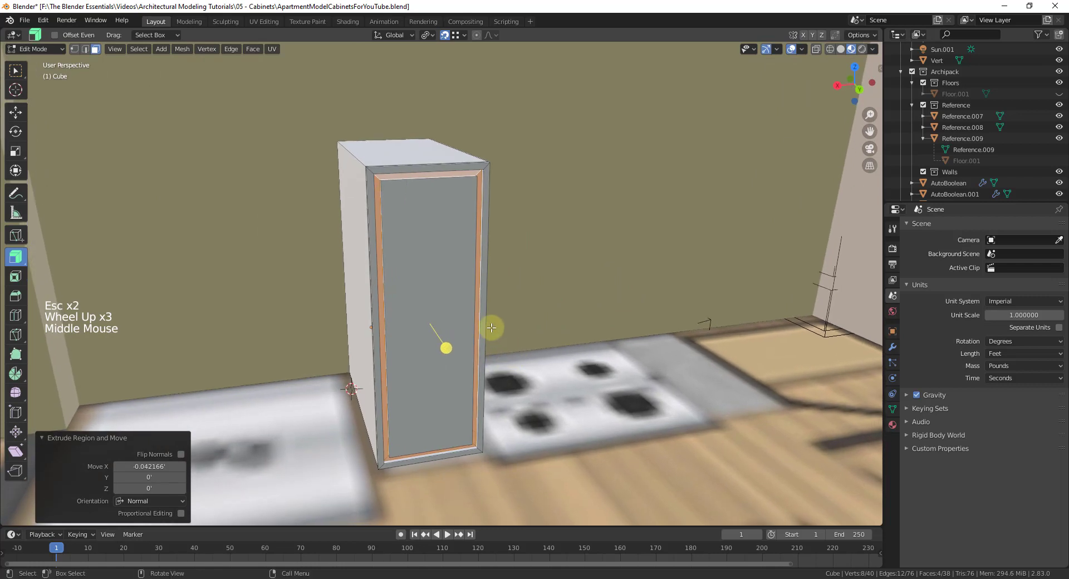
# - Add a 2' plane in Object Mode and snap it to the front stove-side corner of the cabinet's top
pyautogui.press('Tab')
pyautogui.scroll(-2, 437, 286)
pyautogui.moveTo(431, 280); pyautogui.dragTo(565, 199, button='middle')
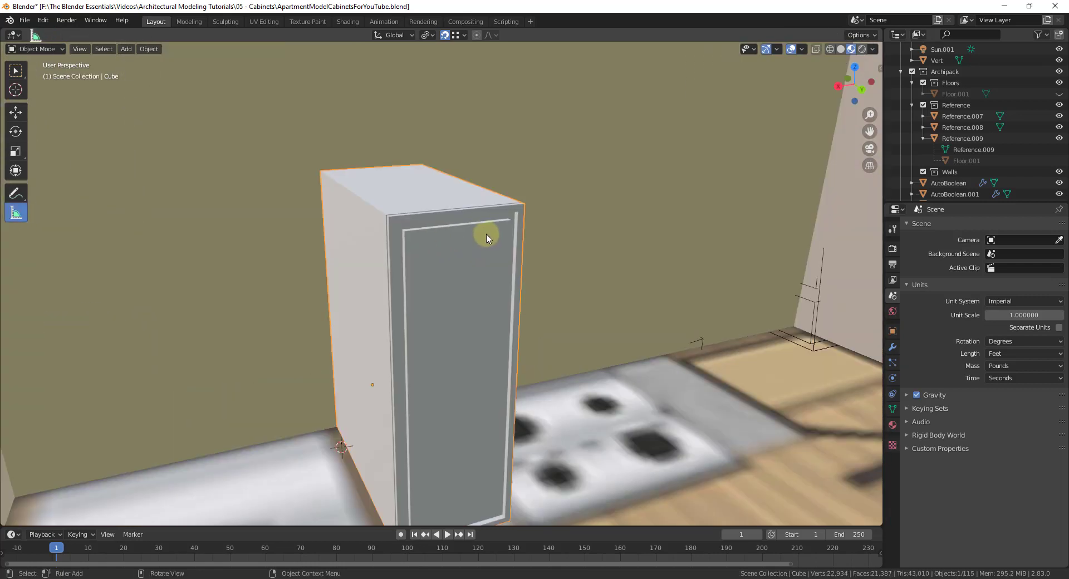
pyautogui.scroll(-1, 462, 190)
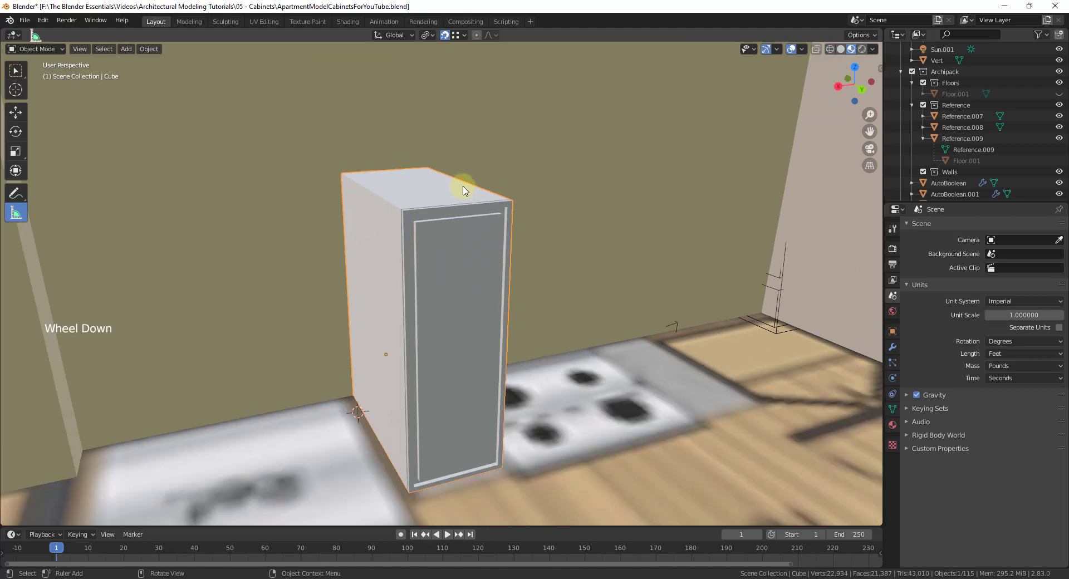
pyautogui.scroll(-1, 463, 189)
pyautogui.hotkey('shift', 'a')
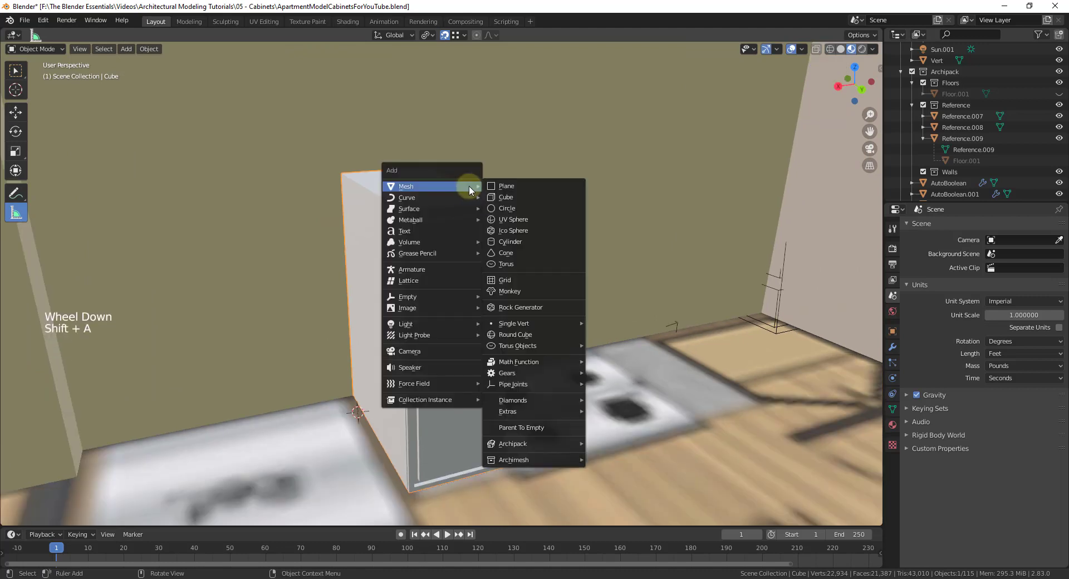
pyautogui.click(517, 187)
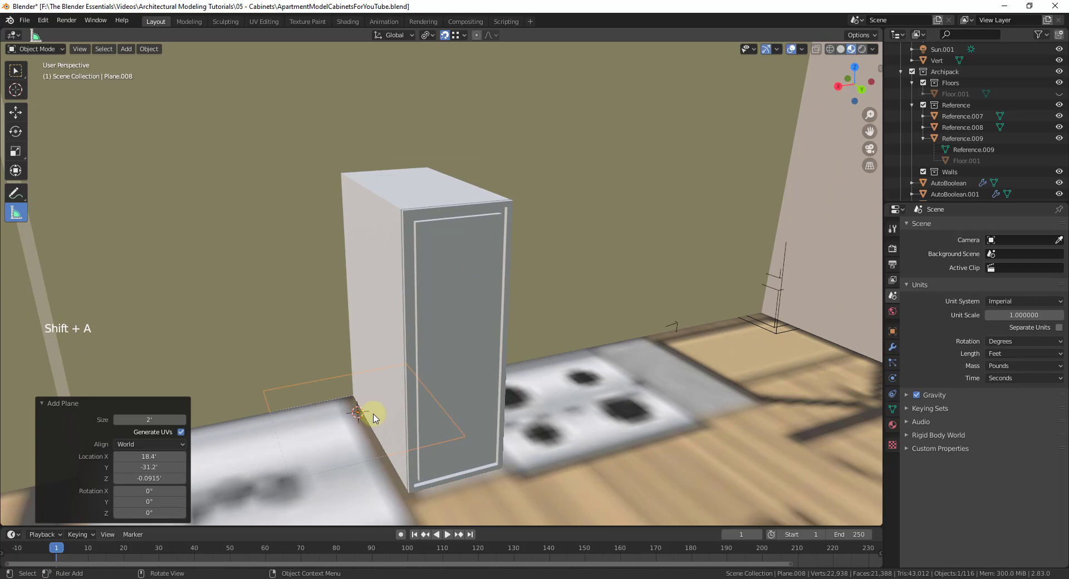
pyautogui.press('g')
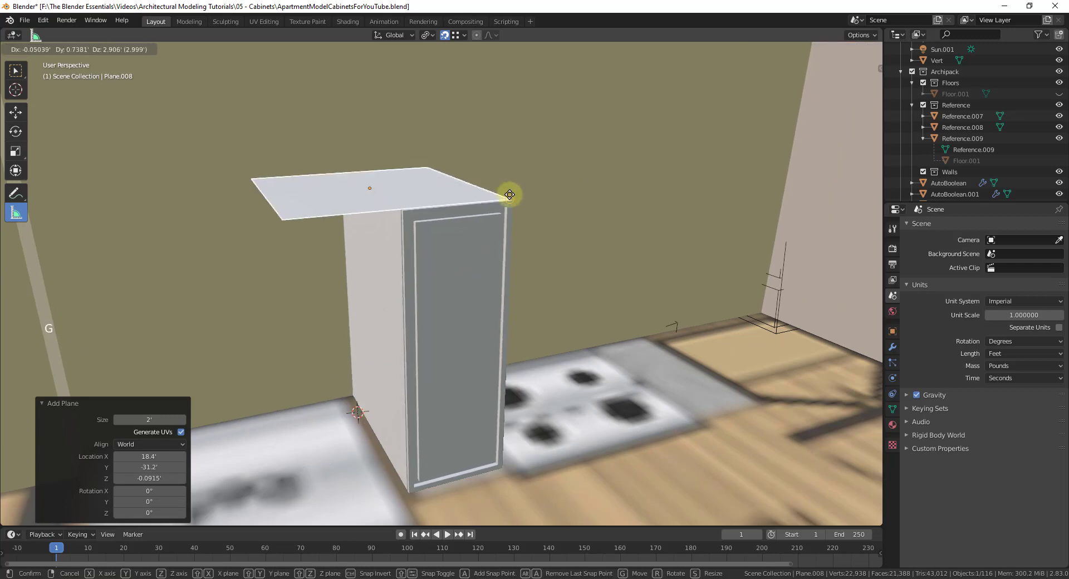
pyautogui.click(516, 199)
pyautogui.moveTo(408, 212); pyautogui.dragTo(455, 210, button='middle')
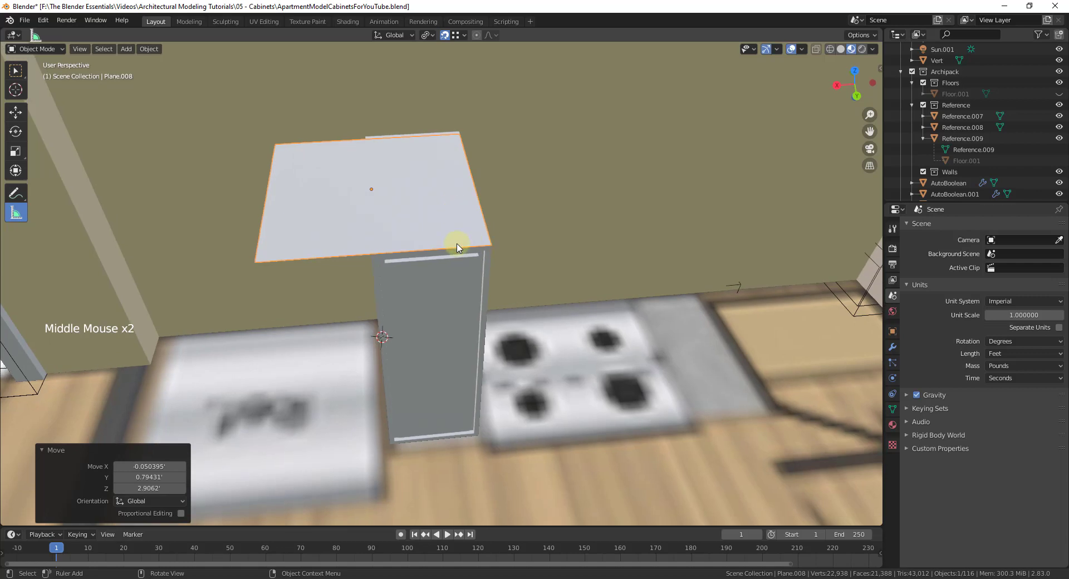
# - Move the plane's refrigerator-side edge about 0.967' along X to the matching edge of the cabinet's top
pyautogui.press('Tab')
pyautogui.press('2')
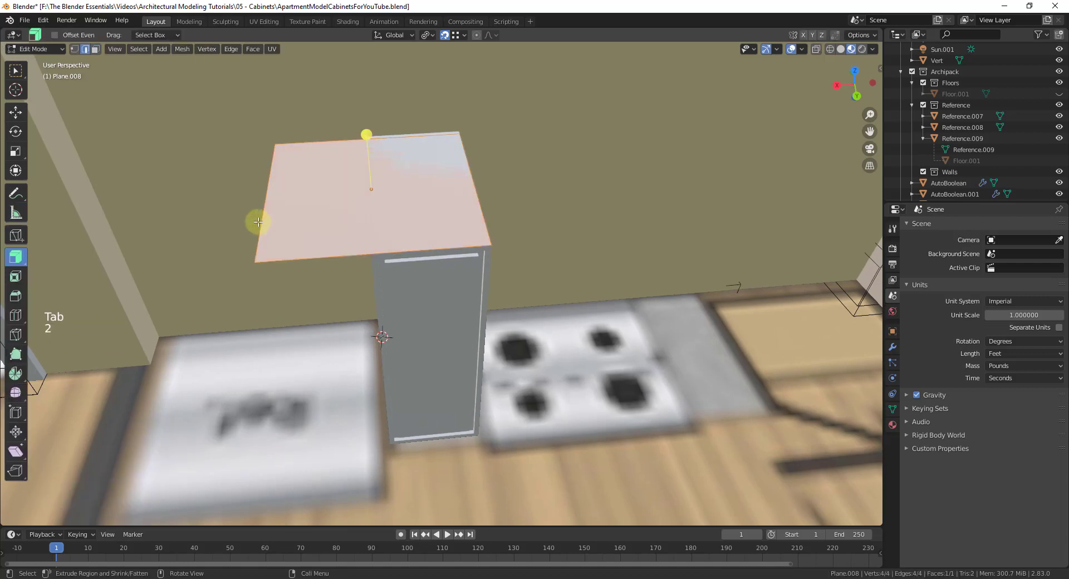
pyautogui.click(261, 221)
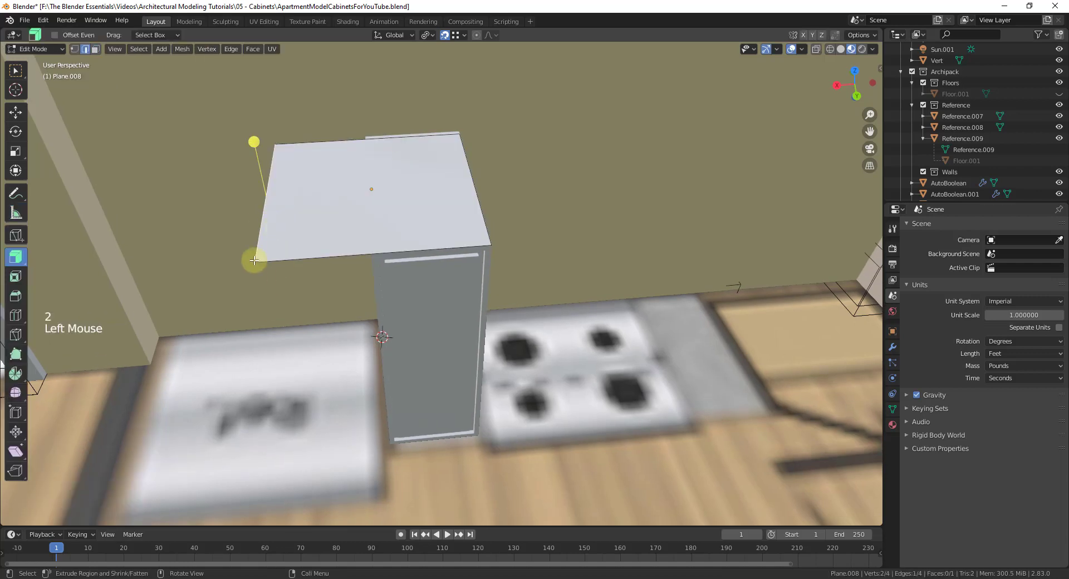
pyautogui.press('g')
pyautogui.press('x')
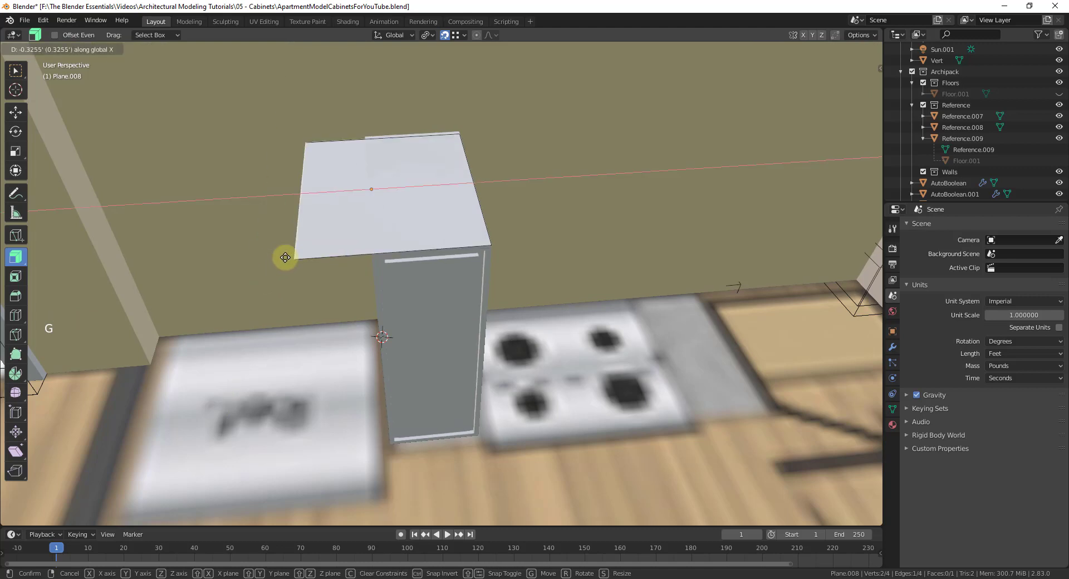
pyautogui.click(362, 135)
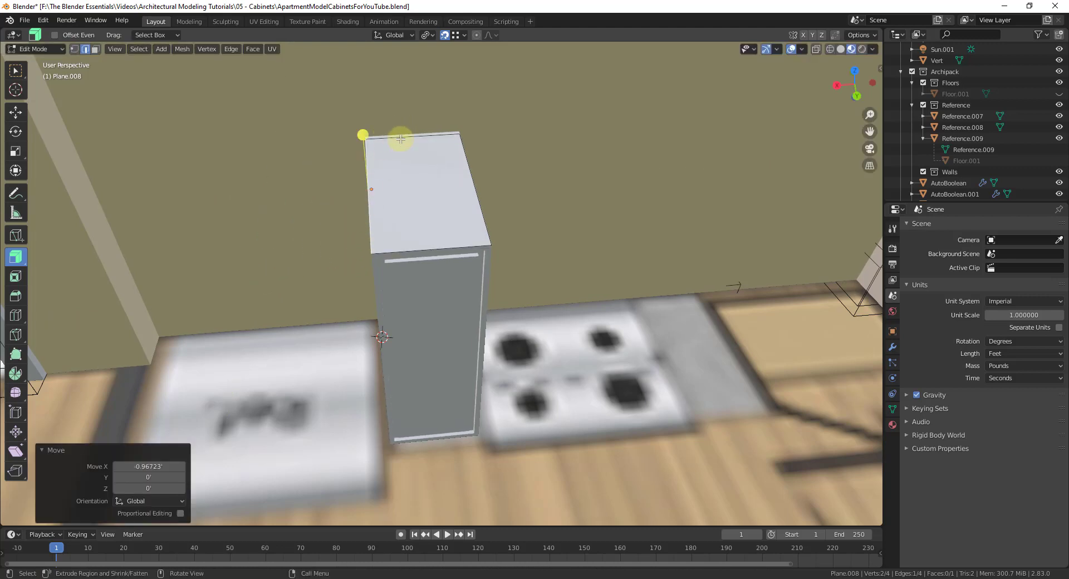
# - Move the plane's back edge about 0.056' along Y to the back edge of the cabinet's top
pyautogui.click(411, 136)
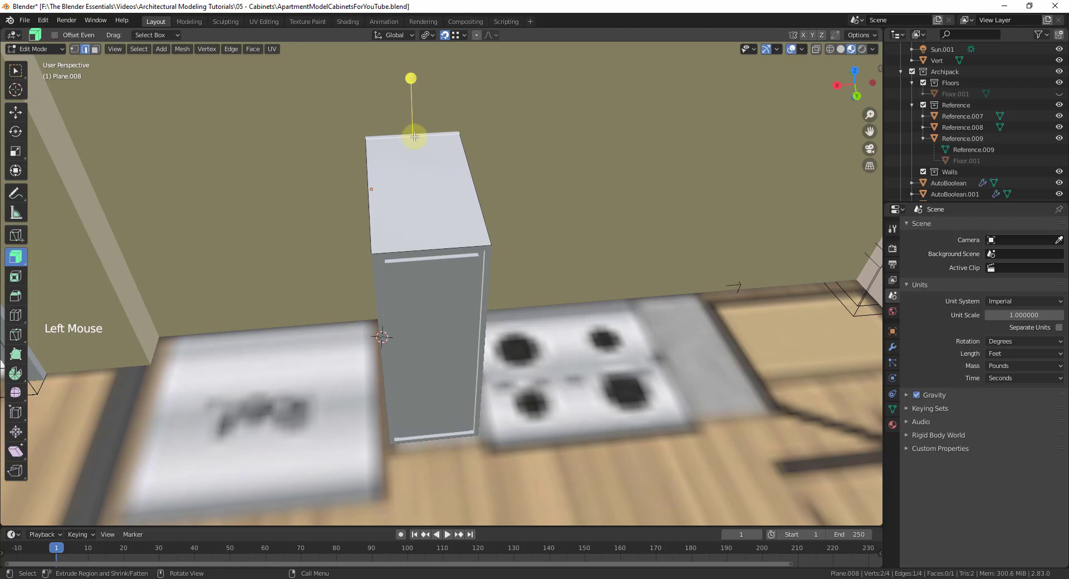
pyautogui.press('g')
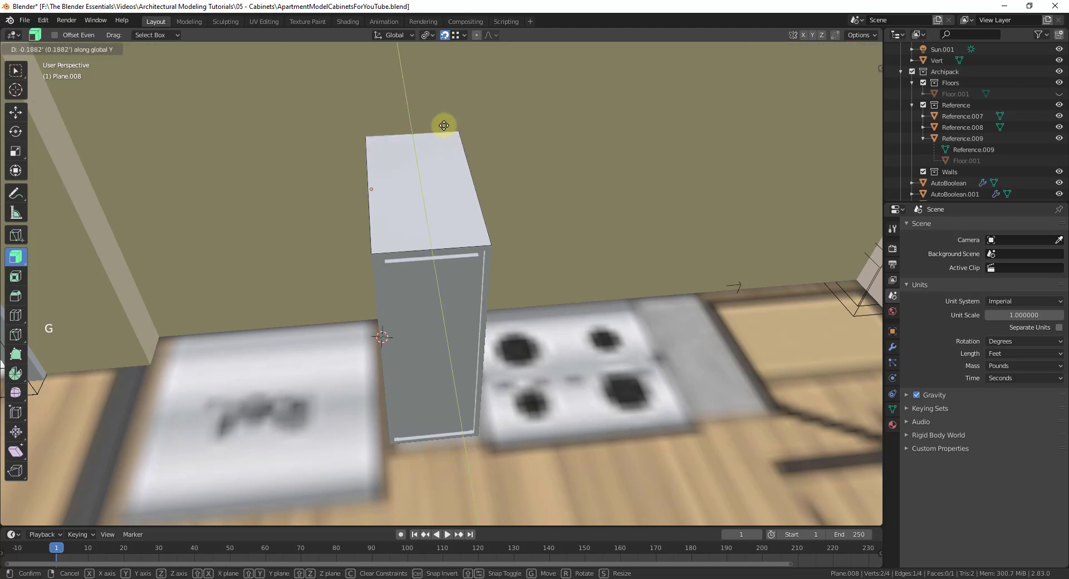
pyautogui.click(458, 124)
pyautogui.moveTo(410, 239); pyautogui.dragTo(597, 161, button='middle')
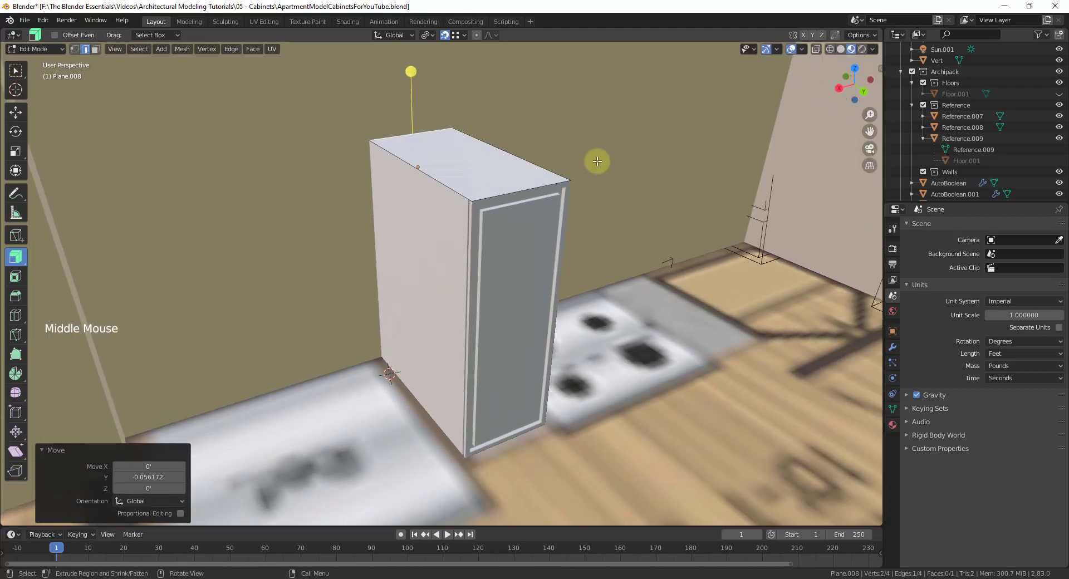
# - Extrude the countertop plane's face upward about 0.05' to give it thickness
pyautogui.scroll(2, 495, 184)
pyautogui.press('e')
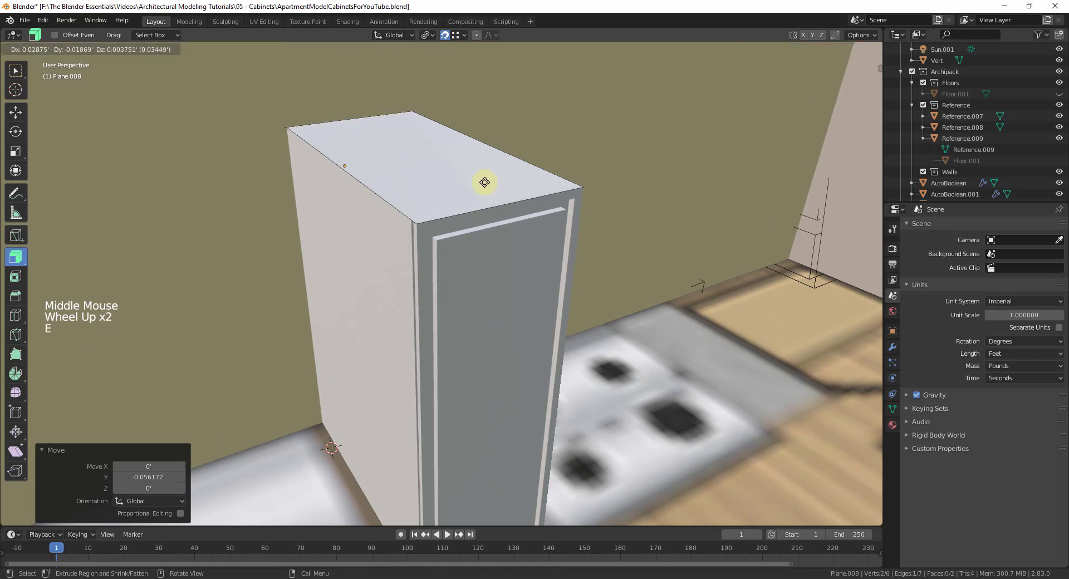
pyautogui.click(484, 182)
pyautogui.press('3')
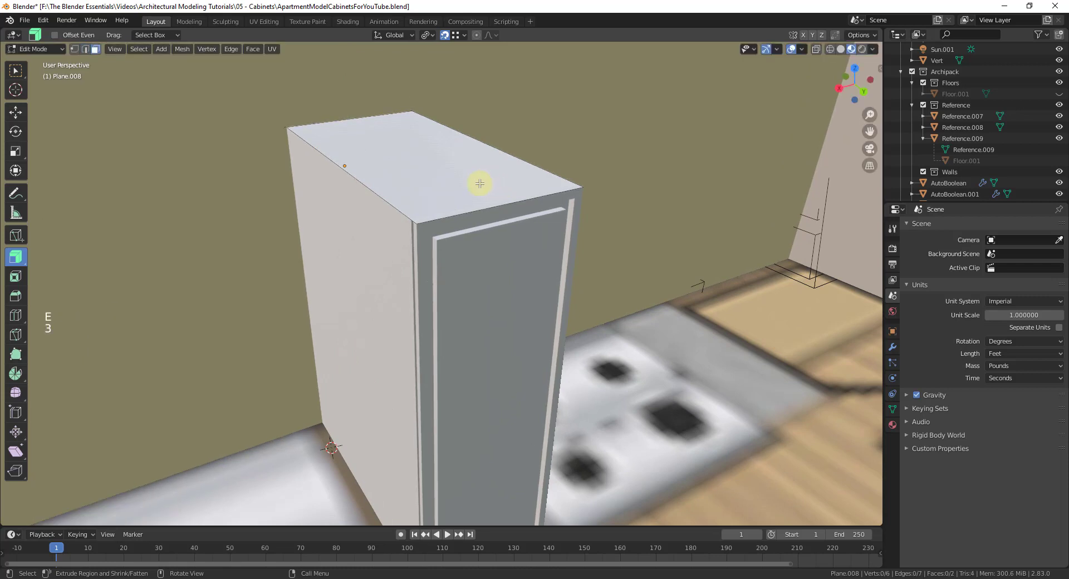
pyautogui.click(480, 183)
pyautogui.press('e')
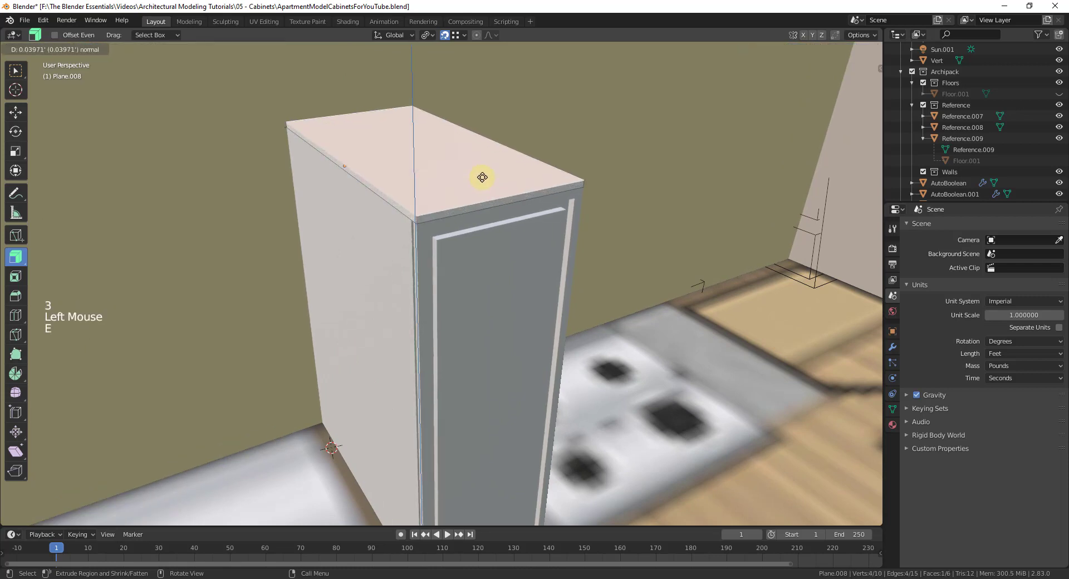
pyautogui.click(490, 175)
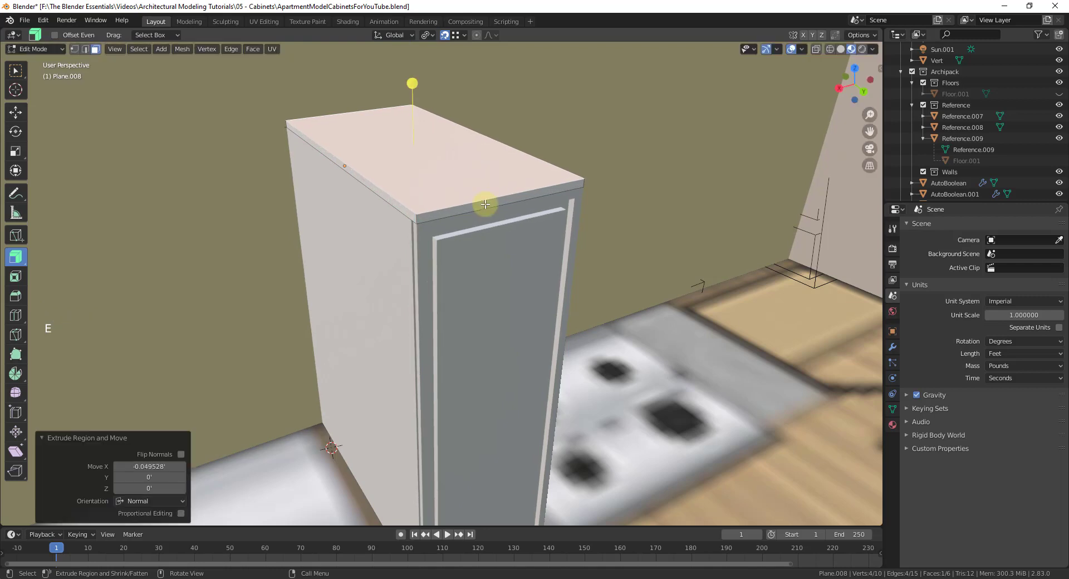
# - Move the countertop's front face about 0.096' along Y so it overhangs the cabinet front
pyautogui.click(481, 205)
pyautogui.press('g')
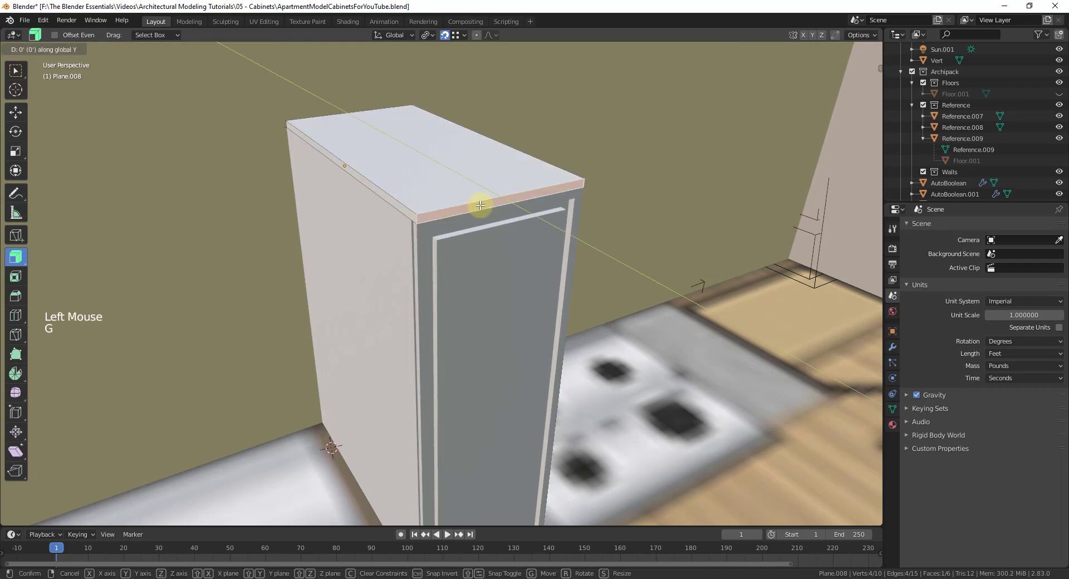
pyautogui.press('y')
pyautogui.click(492, 208)
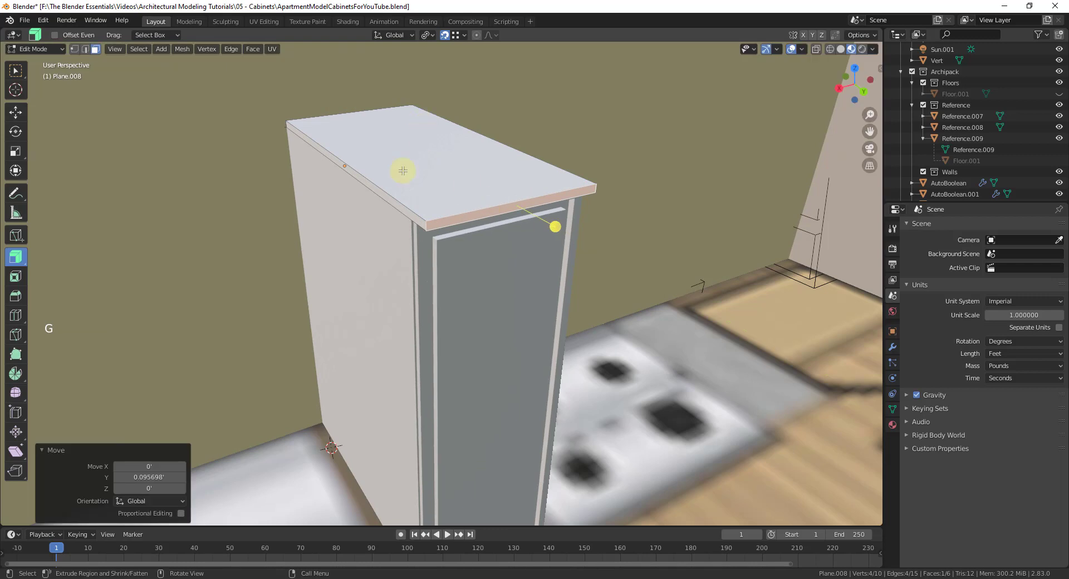
# - Add one loop cut across the countertop's width and slide it close to the back edge, with a factor of about -0.919
pyautogui.moveTo(406, 169); pyautogui.dragTo(449, 81, button='middle')
pyautogui.scroll(4, 285, 100)
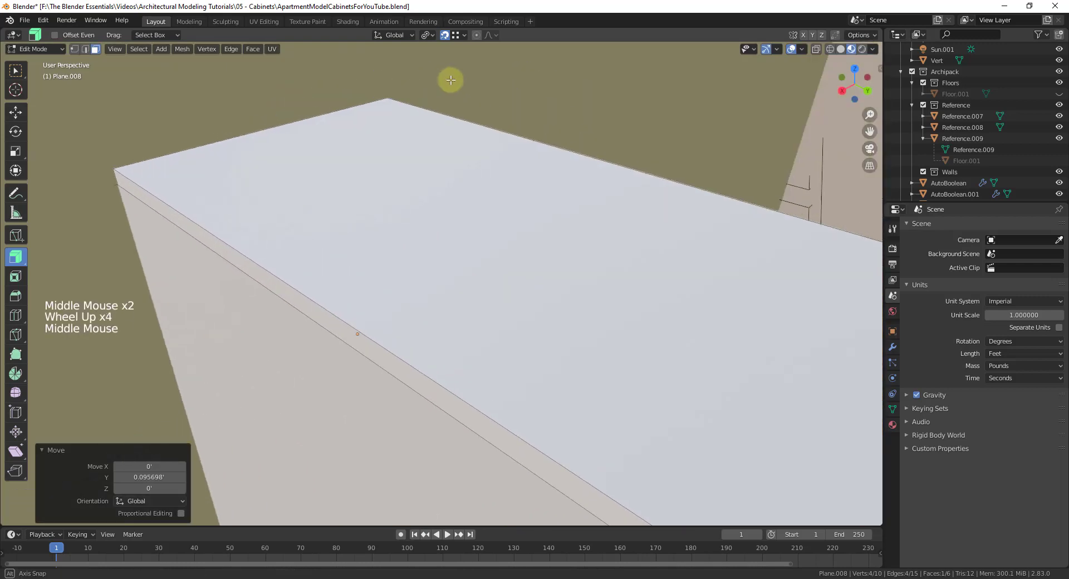
pyautogui.scroll(-4, 461, 148)
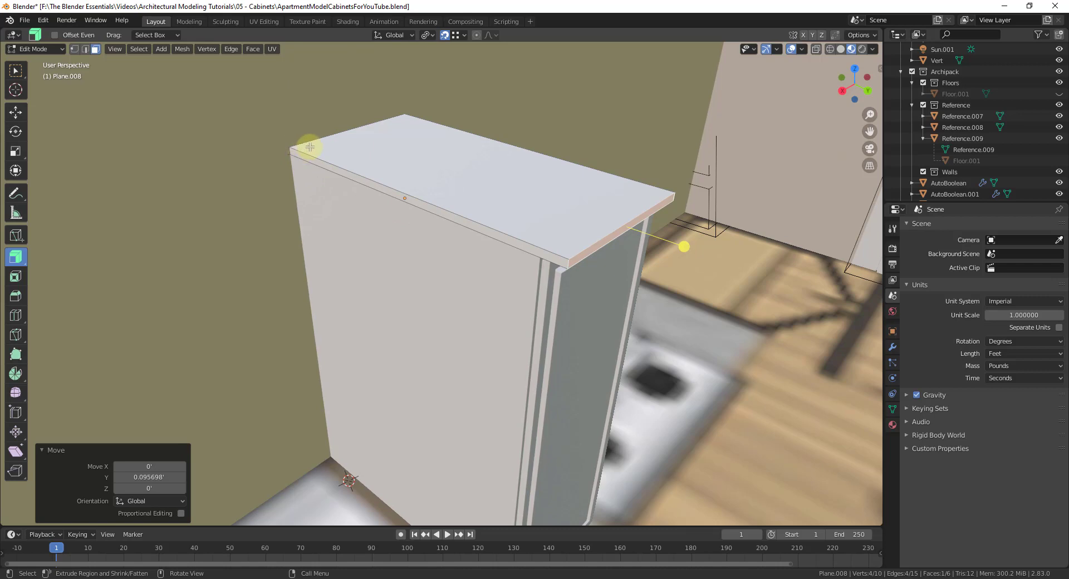
pyautogui.hotkey('ctrl', 'r')
pyautogui.click(456, 191)
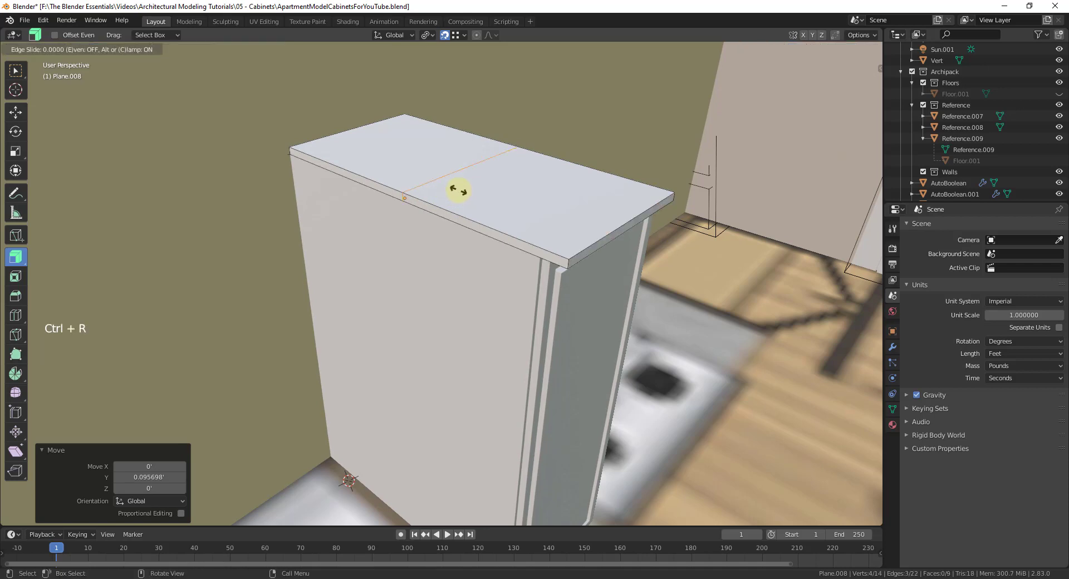
pyautogui.click(322, 156)
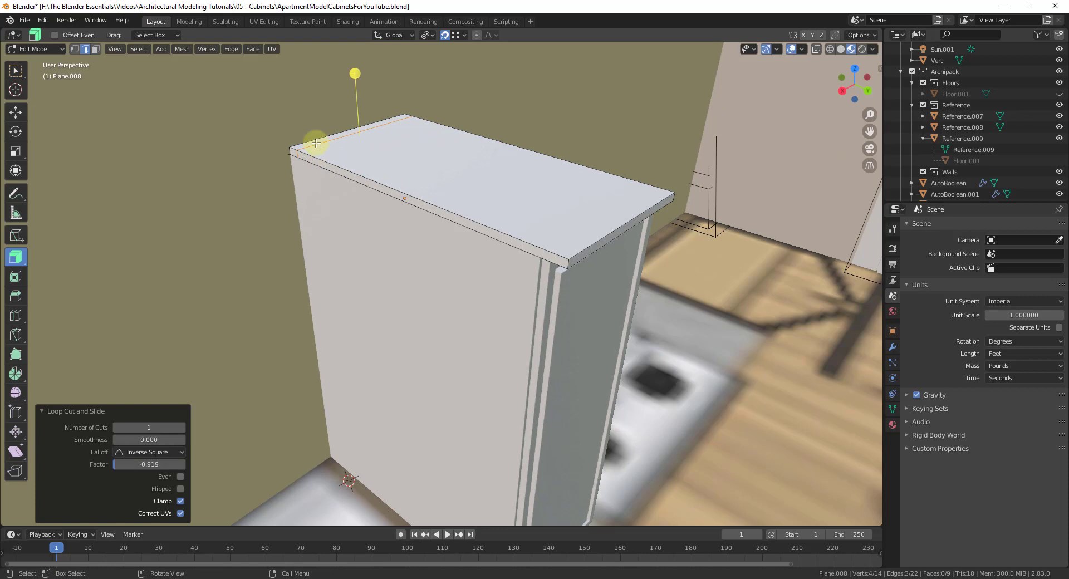
# - Extrude the narrow strip along the countertop's back edge upward about 0.25' to form a backsplash
pyautogui.press('3')
pyautogui.click(315, 143)
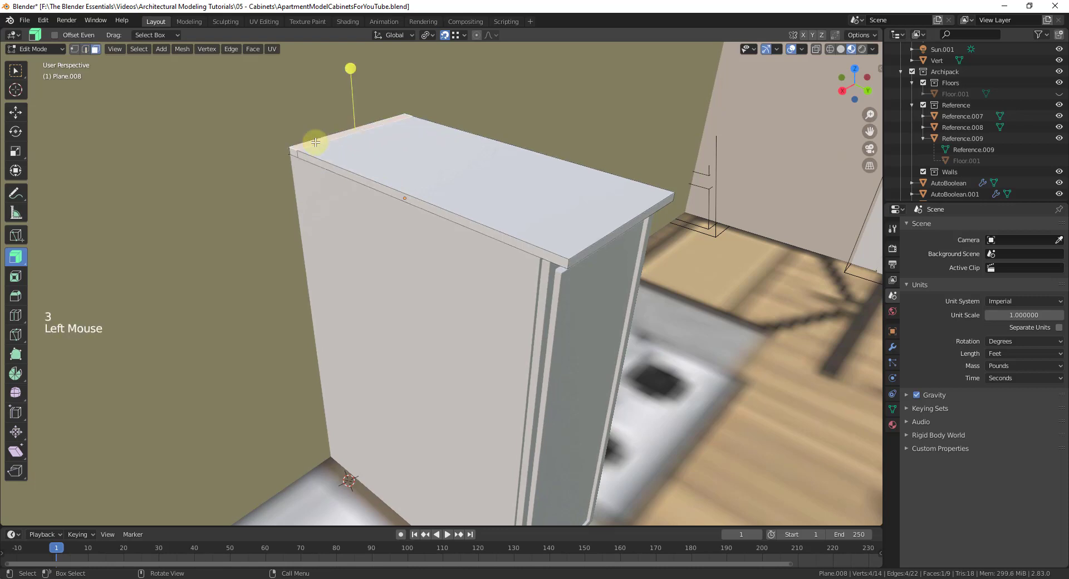
pyautogui.press('e')
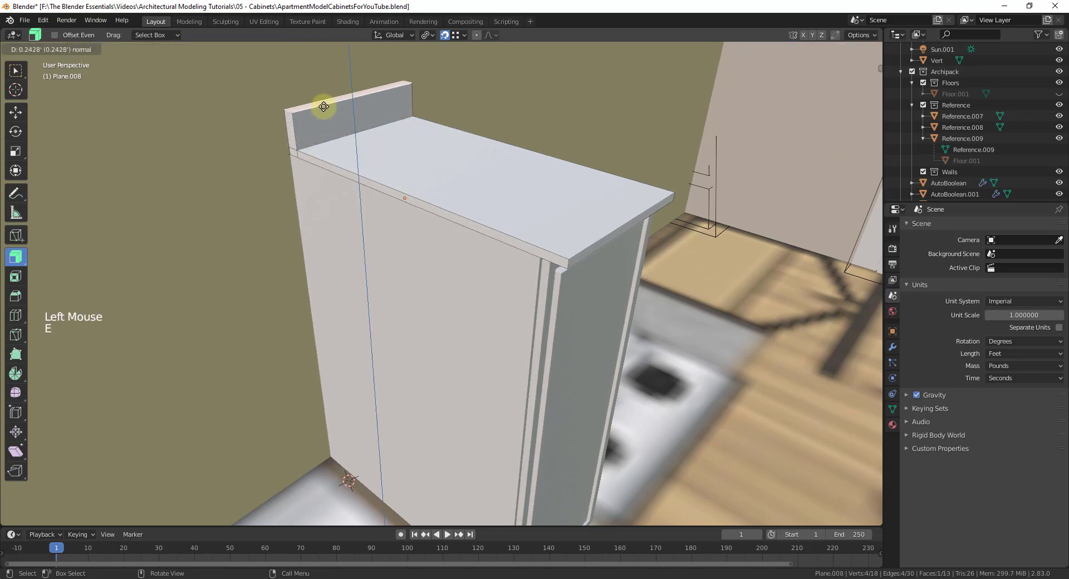
pyautogui.click(322, 105)
# - Bevel the countertop's upper front edge with an offset of about 0.0235' and one segment
pyautogui.moveTo(585, 232); pyautogui.dragTo(402, 157, button='middle')
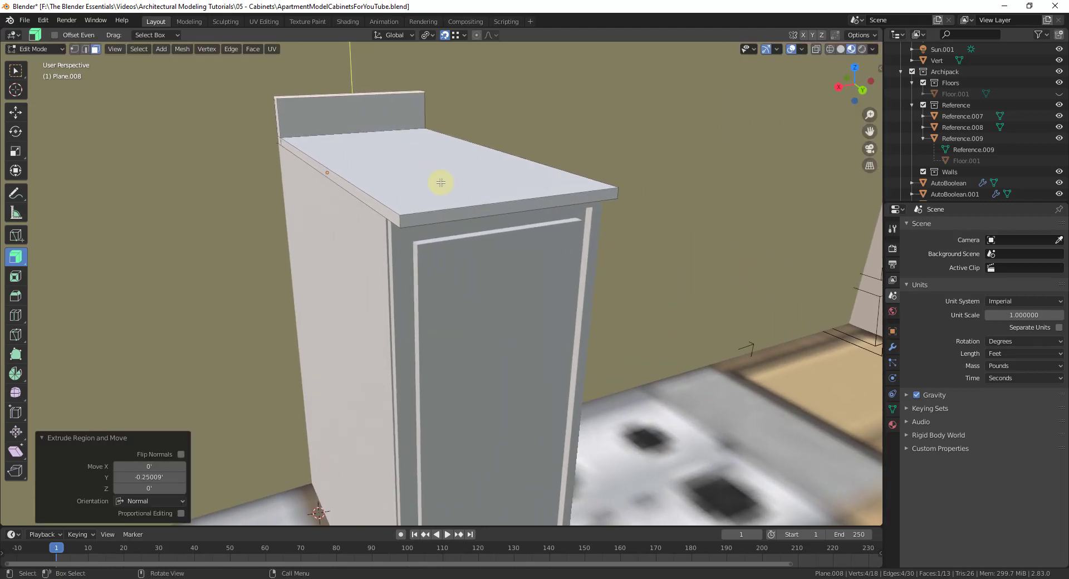
pyautogui.moveTo(452, 180); pyautogui.dragTo(550, 246, button='middle')
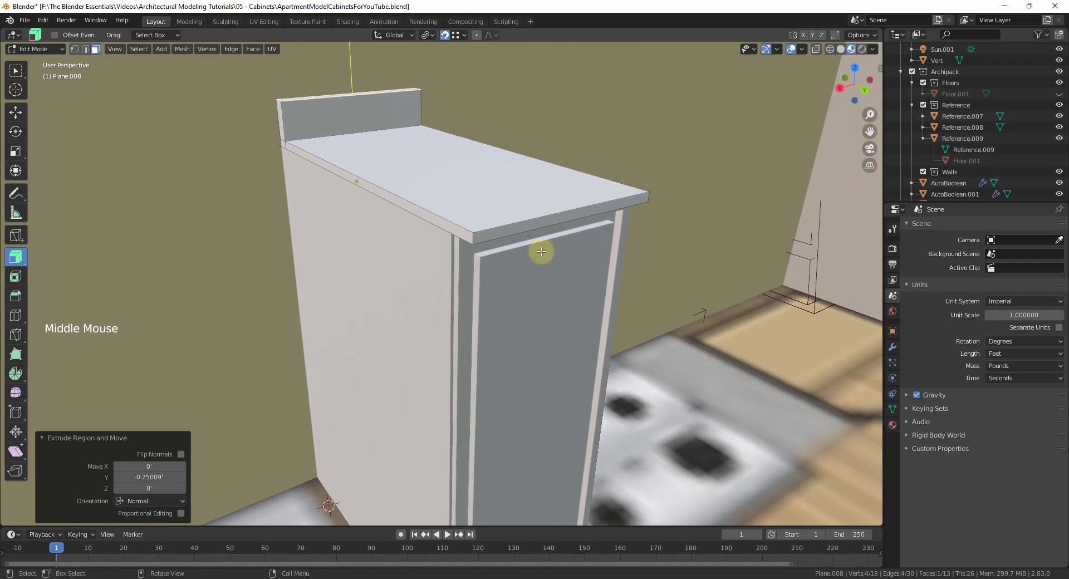
pyautogui.press('2')
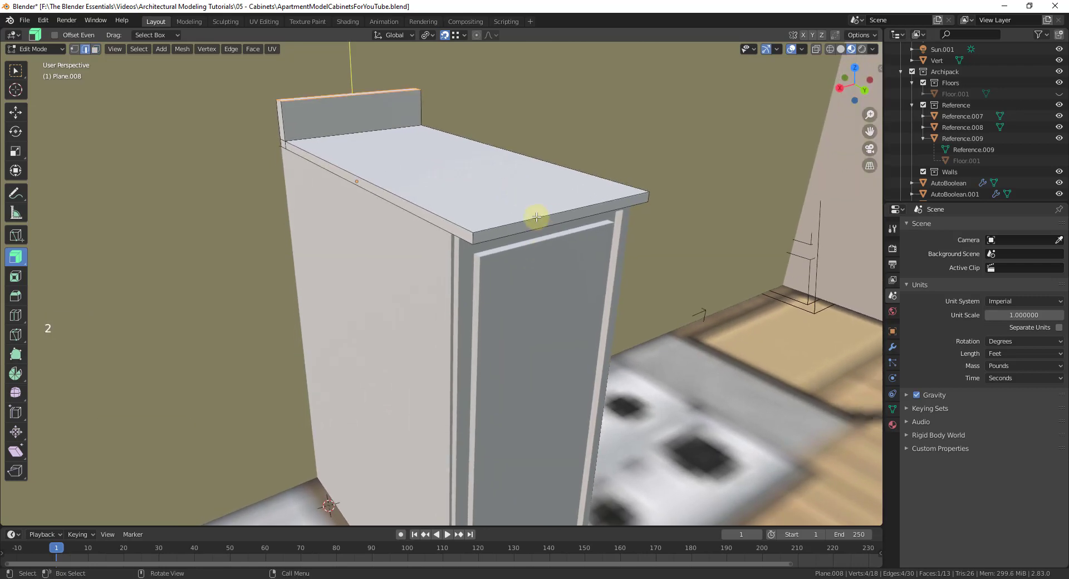
pyautogui.click(580, 222)
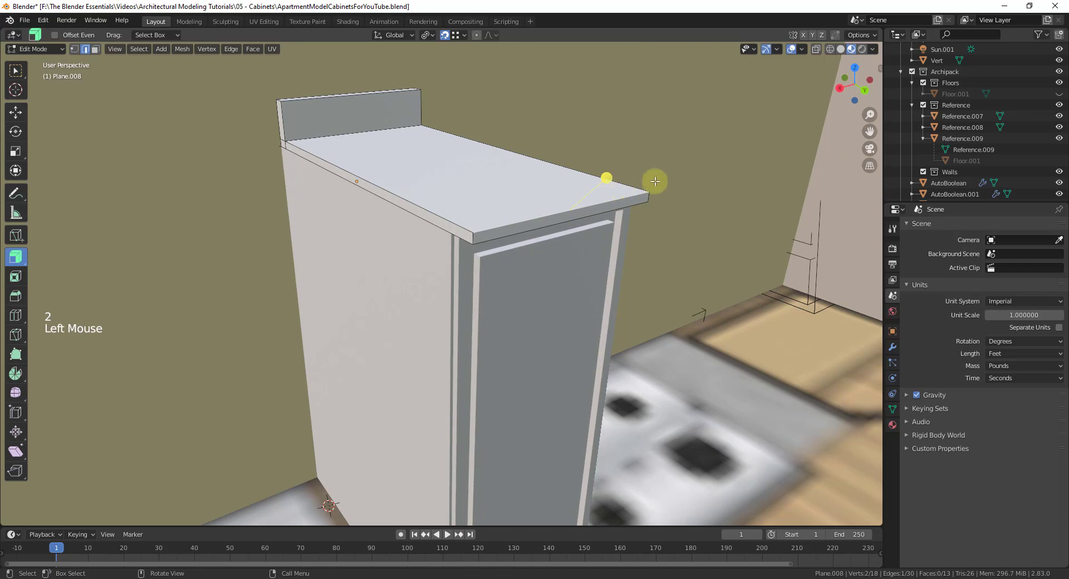
pyautogui.hotkey('ctrl', 'b')
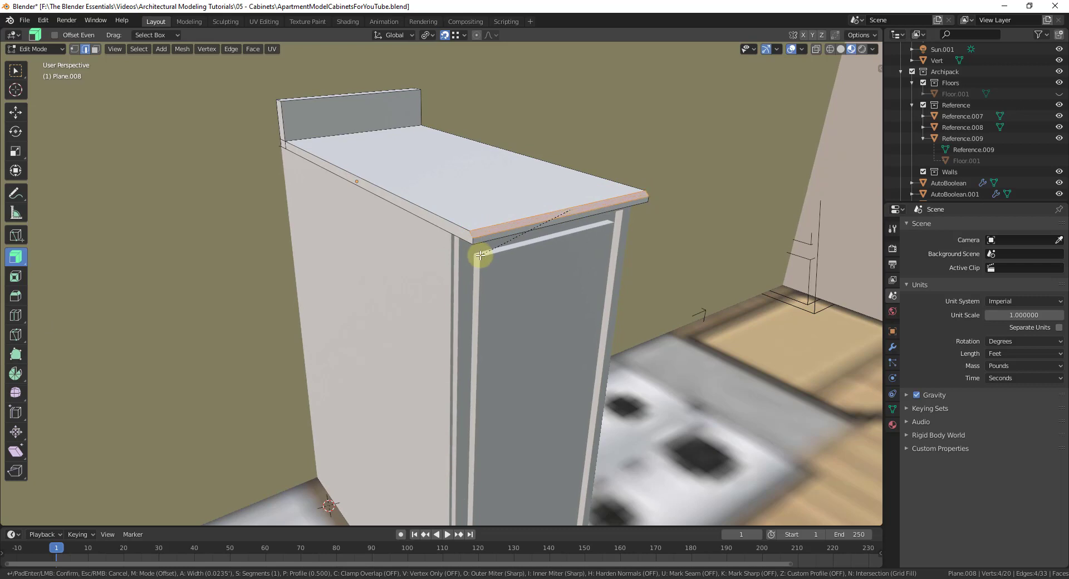
pyautogui.click(480, 255)
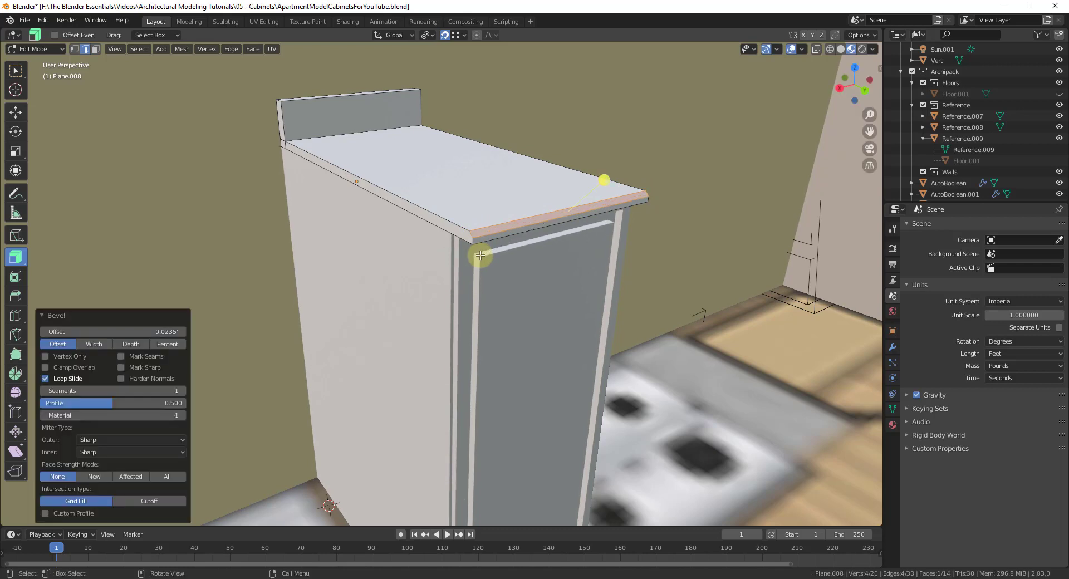
# - Bevel the backsplash's upper front edge with an offset of about 0.021' and one segment
pyautogui.click(326, 99)
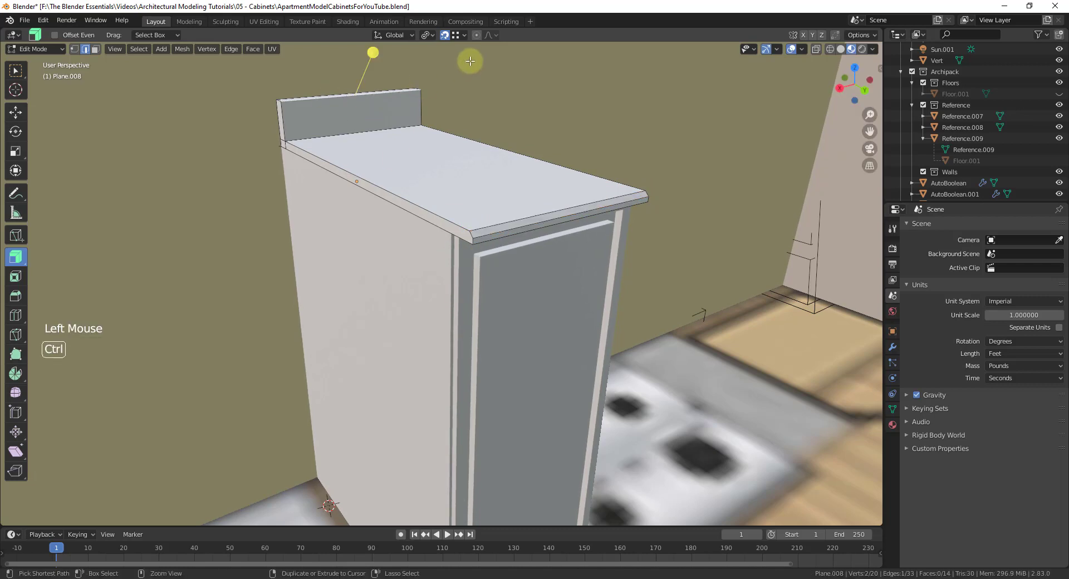
pyautogui.hotkey('ctrl', 'b')
pyautogui.click(262, 174)
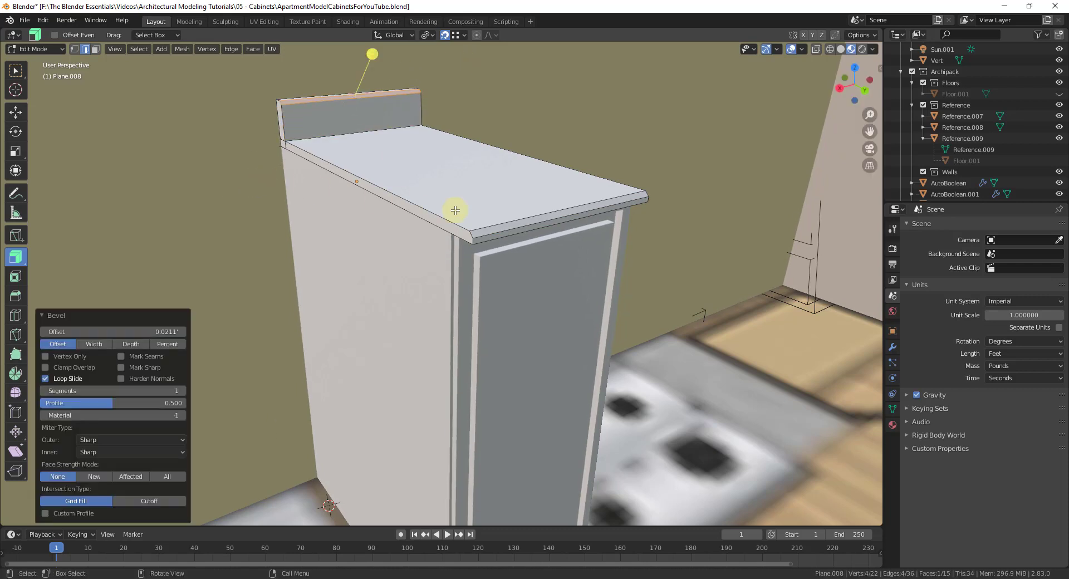
# - Leave the countertop's mesh and open the cabinet body in Edit Mode
pyautogui.press('Tab')
pyautogui.scroll(-4, 453, 208)
pyautogui.moveTo(530, 167); pyautogui.dragTo(504, 332, button='middle')
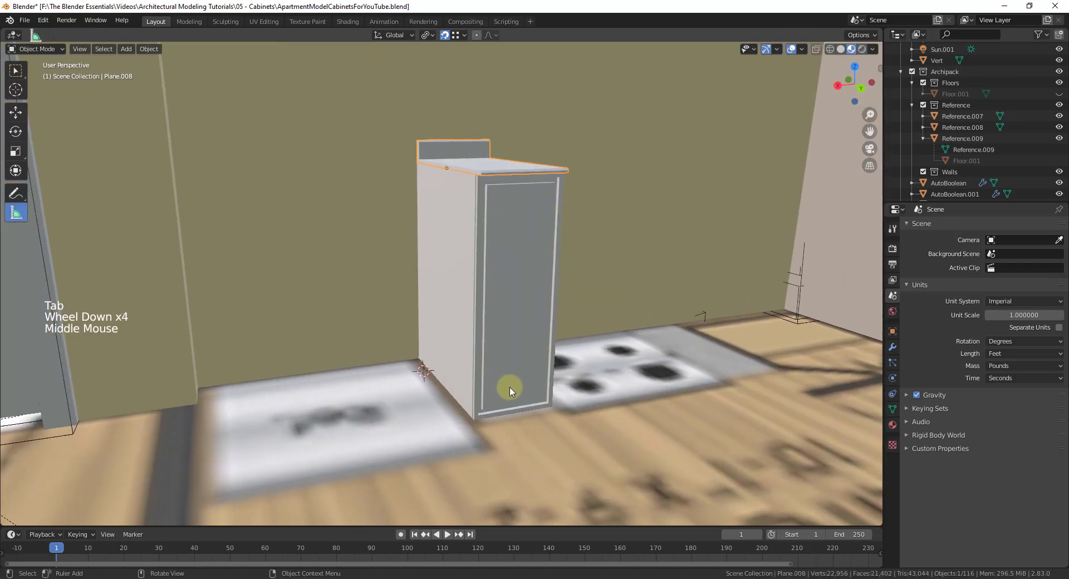
pyautogui.moveTo(554, 389); pyautogui.dragTo(449, 411, button='middle')
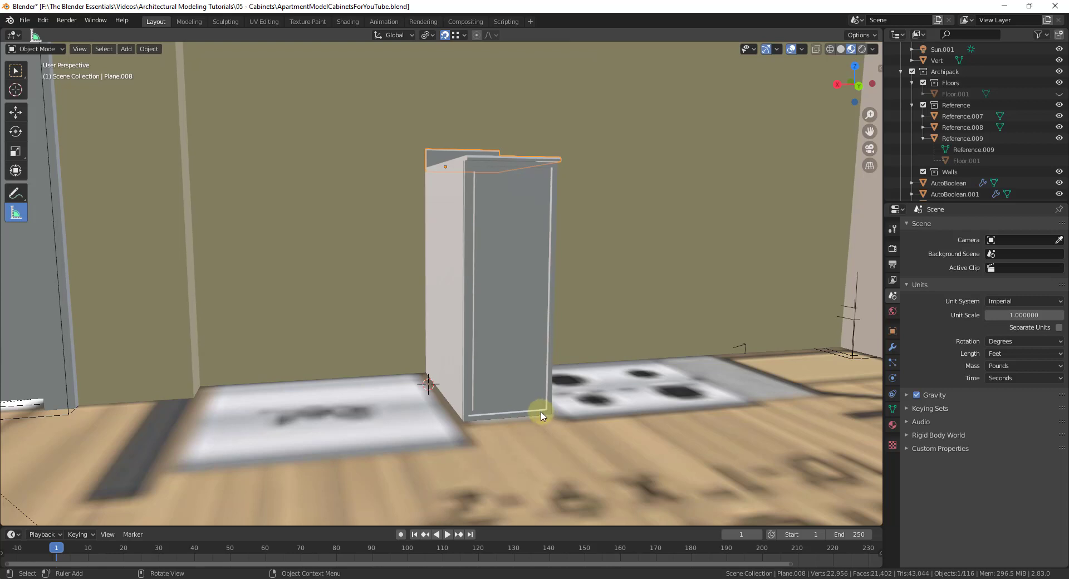
pyautogui.press('Tab')
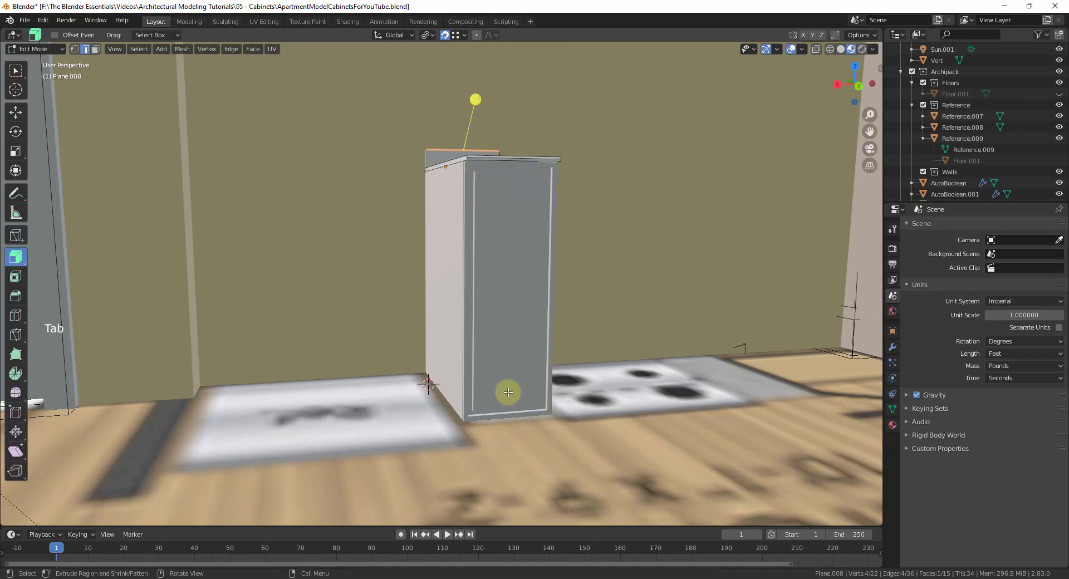
pyautogui.press('Tab')
pyautogui.click(507, 365)
pyautogui.press('Tab')
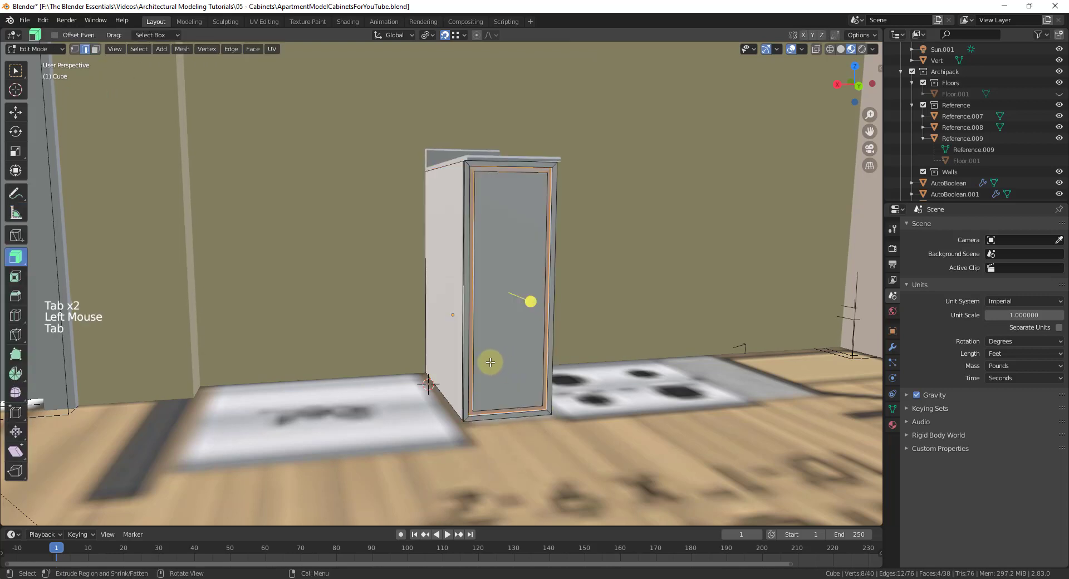
# - In wireframe shading, select all of the cabinet body's bottom geometry and move it up 0.5' along Z
pyautogui.moveTo(490, 362)
pyautogui.mouseDown(button='middle')
pyautogui.moveTo(430, 356)
pyautogui.moveTo(486, 337)
pyautogui.moveTo(493, 356)
pyautogui.mouseUp(button='middle')
pyautogui.press('z')
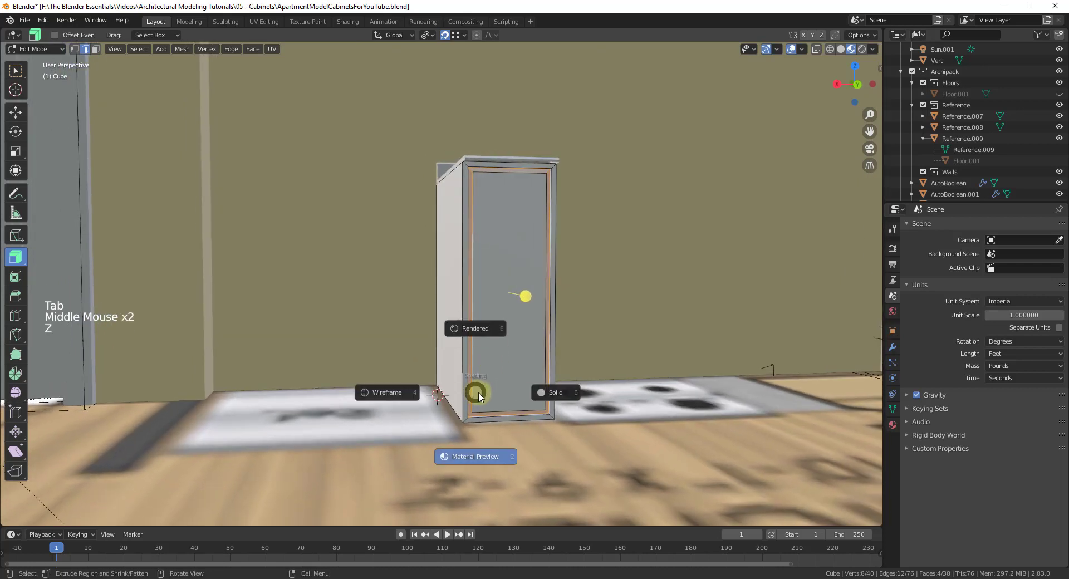
pyautogui.click(394, 397)
pyautogui.moveTo(416, 355)
pyautogui.mouseDown()
pyautogui.moveTo(450, 391)
pyautogui.moveTo(602, 457)
pyautogui.mouseUp()
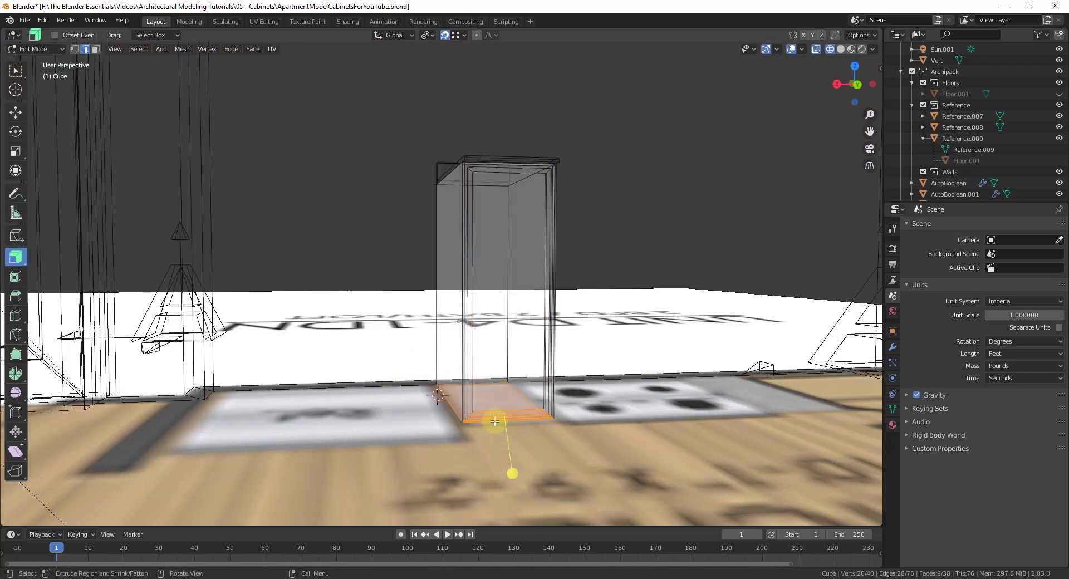
pyautogui.scroll(3, 499, 402)
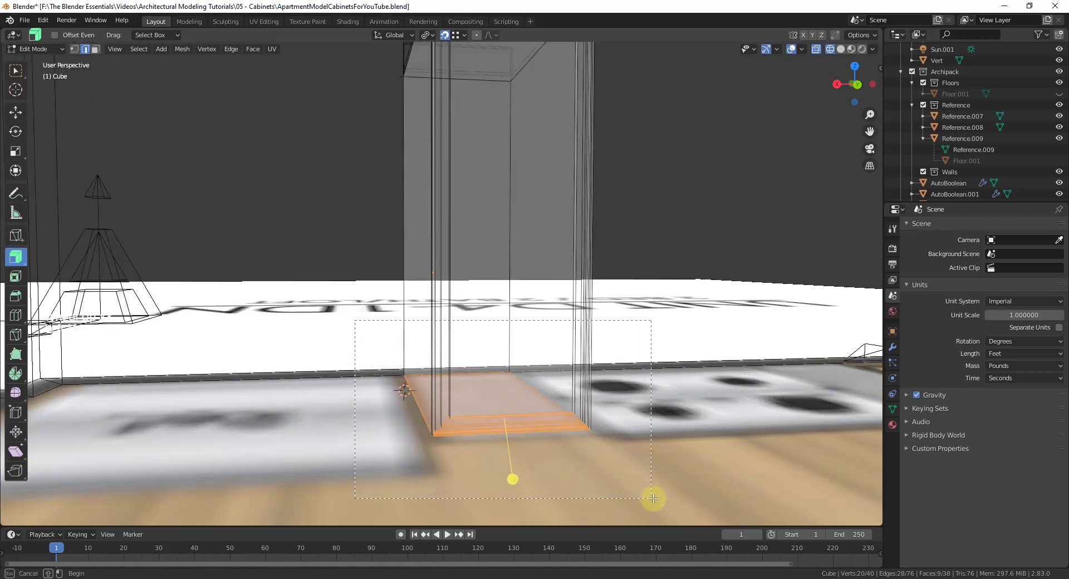
pyautogui.press('g')
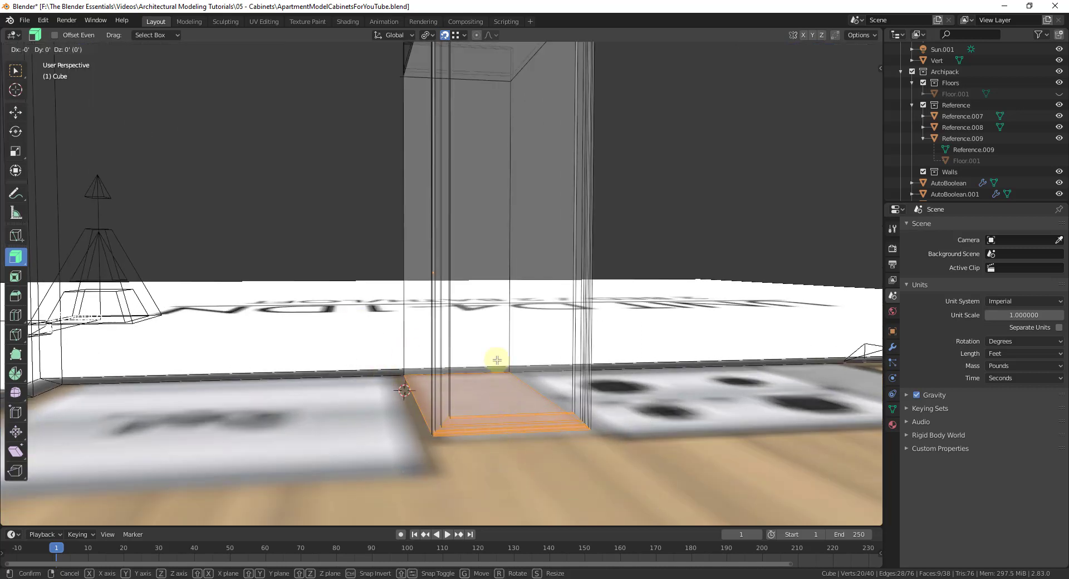
pyautogui.press('z')
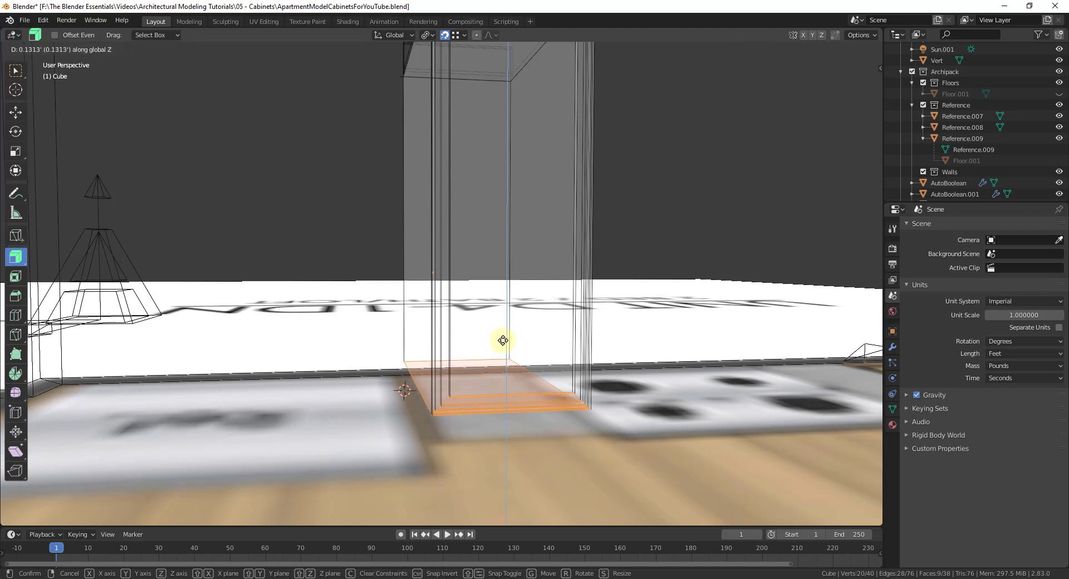
pyautogui.write('0.5')
pyautogui.press('Return')
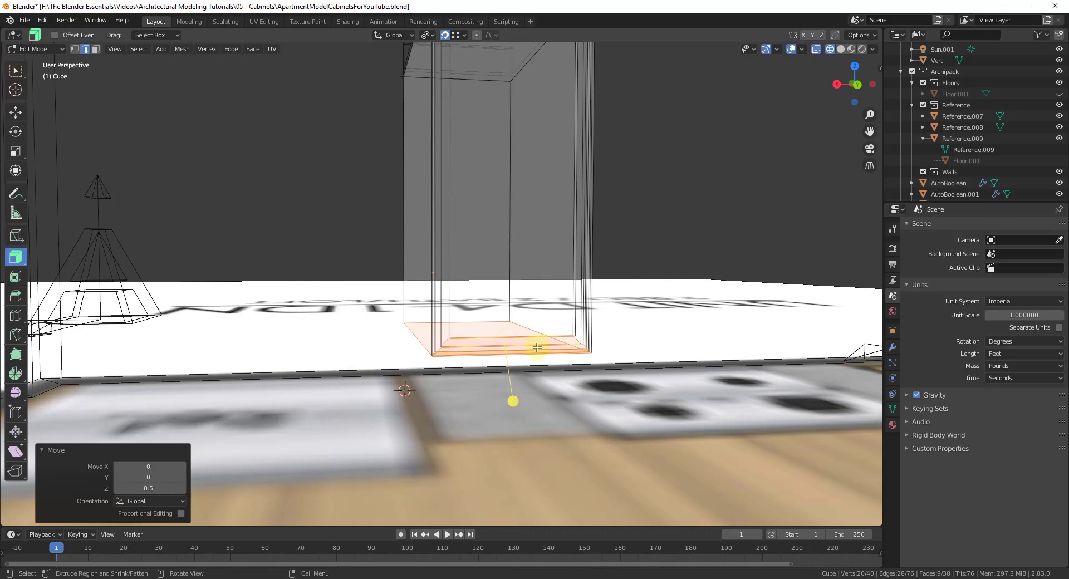
# - Set the viewport shading to Solid and inspect the cabinet's raised underside
pyautogui.moveTo(538, 347); pyautogui.dragTo(620, 308, button='middle')
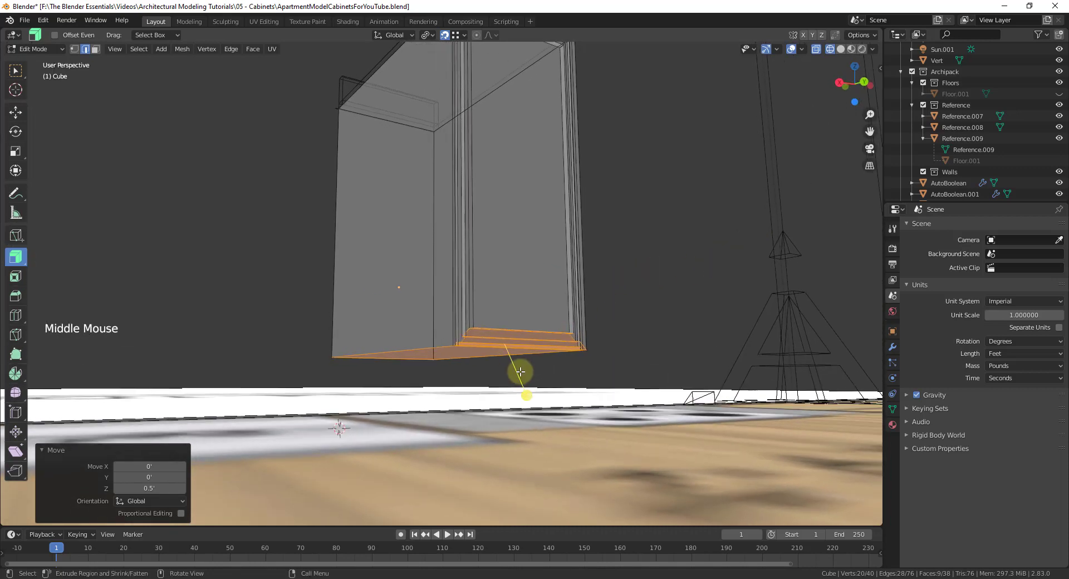
pyautogui.press('Tab')
pyautogui.press('Tab')
pyautogui.moveTo(520, 372); pyautogui.dragTo(532, 417, button='middle')
pyautogui.press('z')
pyautogui.click(613, 413)
pyautogui.moveTo(640, 334); pyautogui.dragTo(558, 396, button='middle')
pyautogui.scroll(-3, 558, 396)
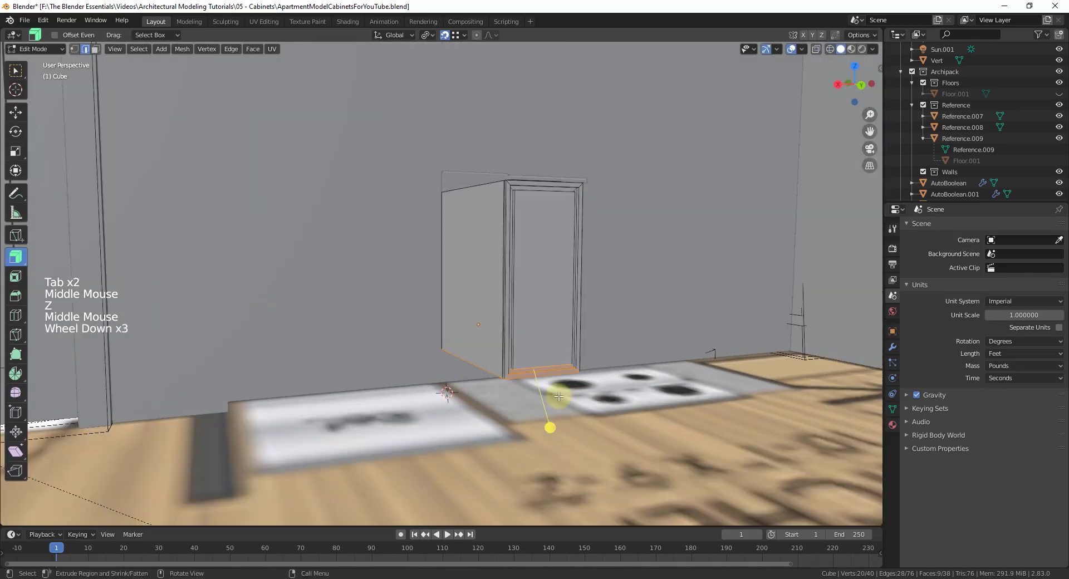
# - Extrude the cabinet body's bottom face about 0.31' down toward the floor as a recessed base, and return to Object Mode
pyautogui.hotkey('ctrl', '2')
pyautogui.moveTo(557, 246); pyautogui.dragTo(485, 307, button='middle')
pyautogui.press('Tab')
pyautogui.moveTo(485, 306); pyautogui.dragTo(409, 341, button='middle')
pyautogui.scroll(3, 389, 384)
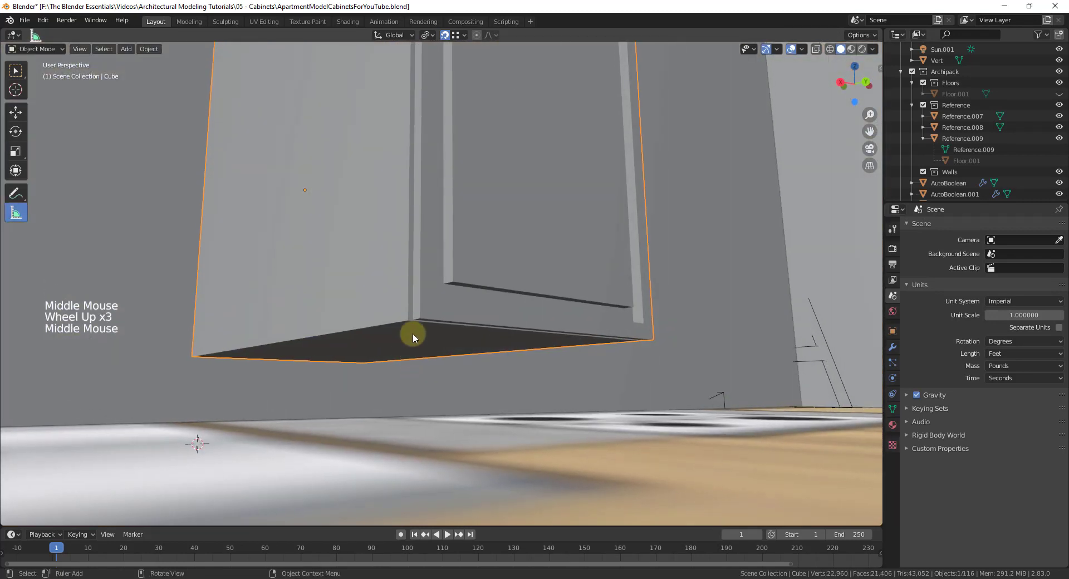
pyautogui.press('Tab')
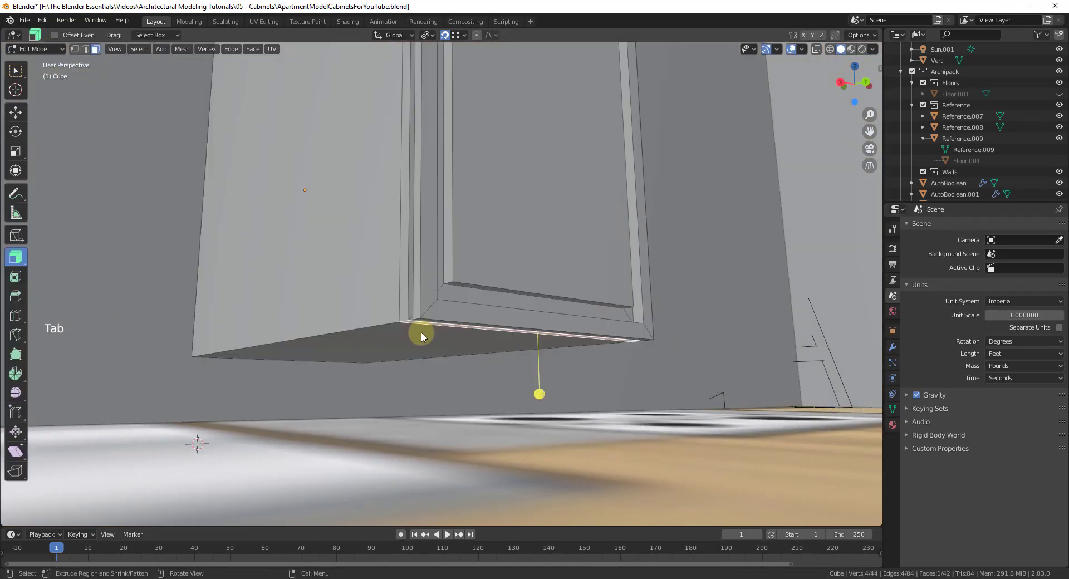
pyautogui.click(408, 336)
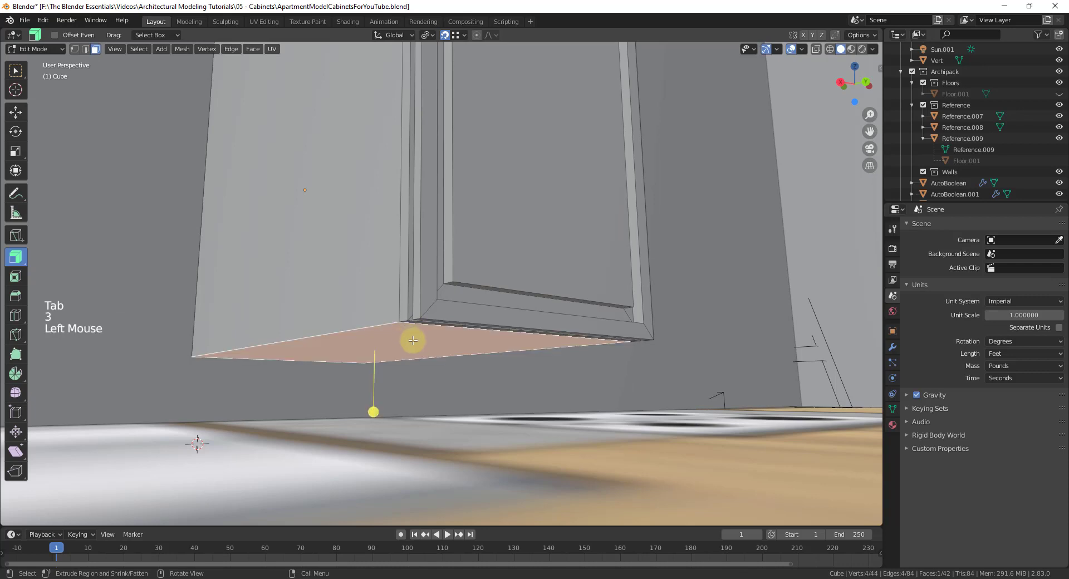
pyautogui.press('e')
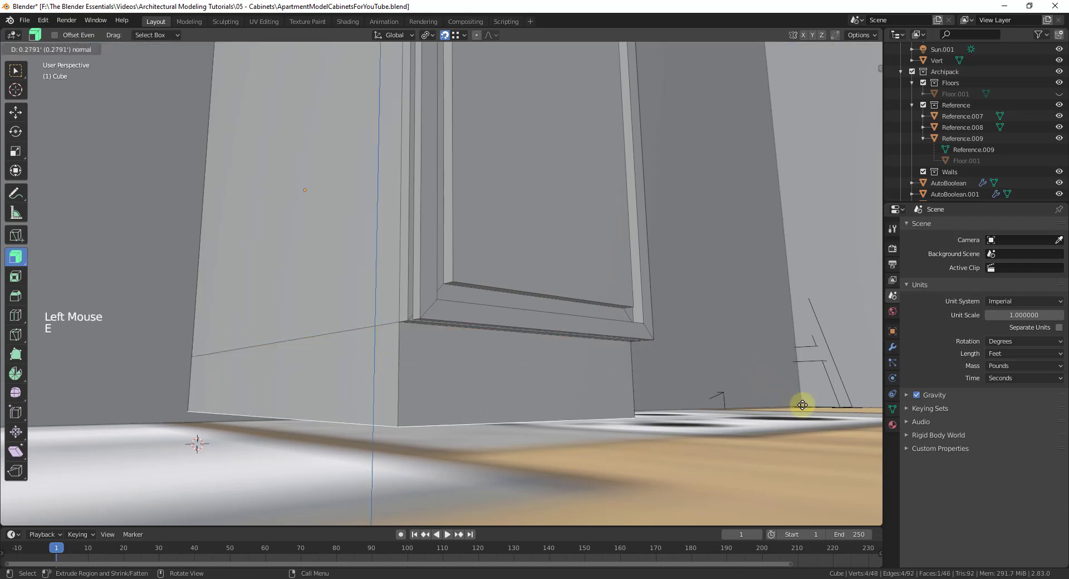
pyautogui.click(802, 405)
pyautogui.scroll(-3, 653, 378)
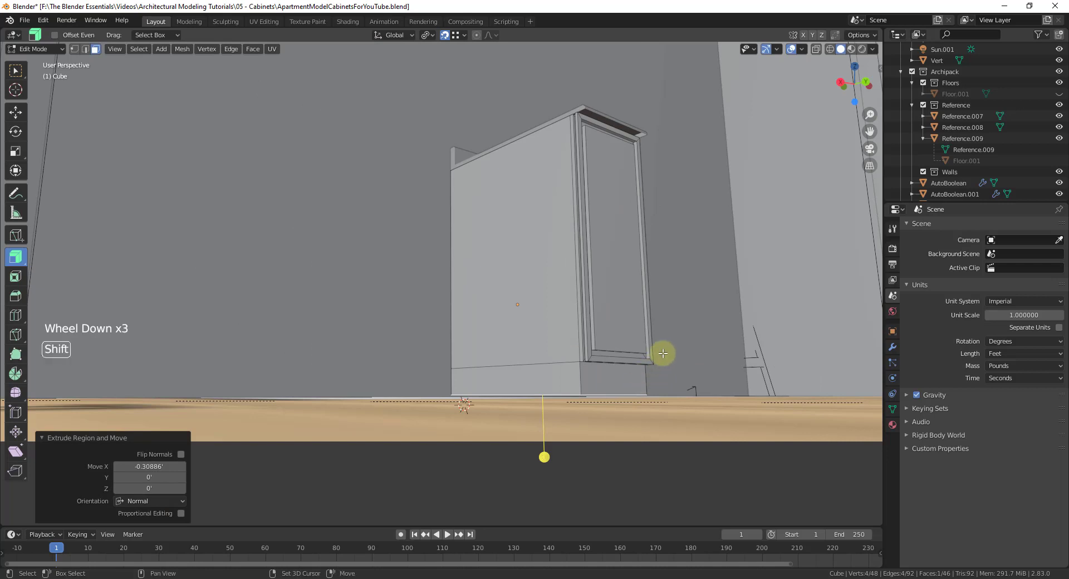
pyautogui.keyDown('shift'); pyautogui.moveTo(663, 353); pyautogui.dragTo(540, 420, button='middle'); pyautogui.keyUp('shift')
pyautogui.scroll(-3, 395, 458)
pyautogui.press('Tab')
pyautogui.scroll(2, 446, 279)
# - Duplicate the countertop and cabinet body together as linked copies, moved about -3.585' along X to the stove's other side
pyautogui.click(438, 283)
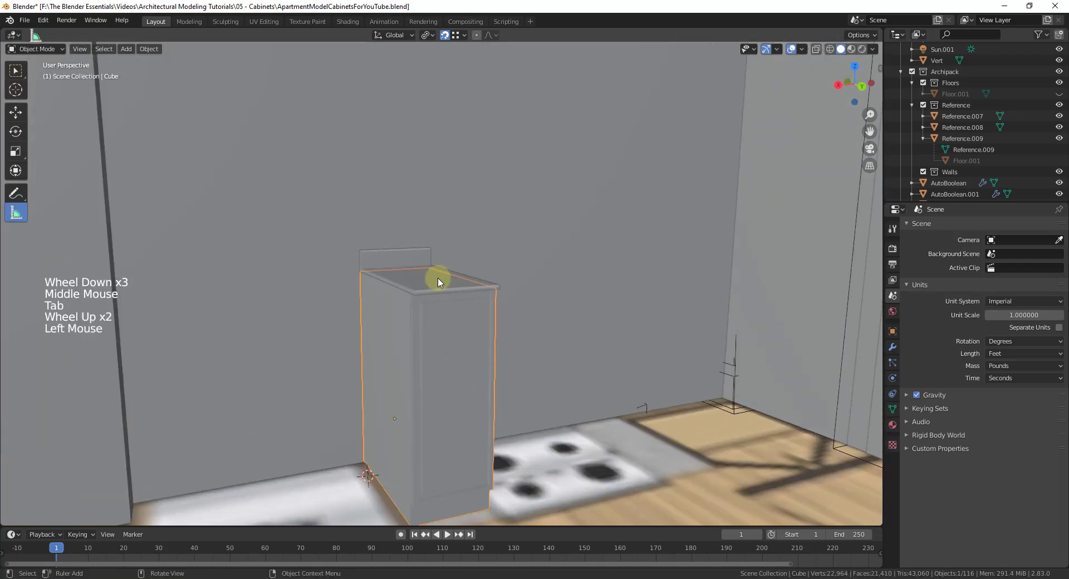
pyautogui.scroll(-3, 440, 284)
pyautogui.click(478, 342)
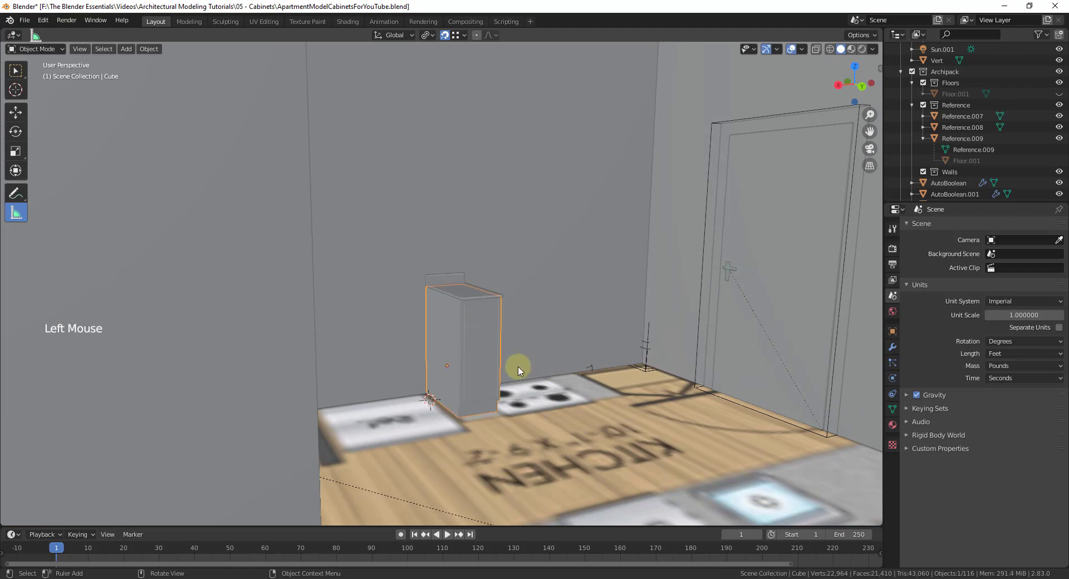
pyautogui.scroll(2, 612, 360)
pyautogui.keyDown('shift'); pyautogui.moveTo(618, 351); pyautogui.dragTo(582, 414, button='middle'); pyautogui.keyUp('shift')
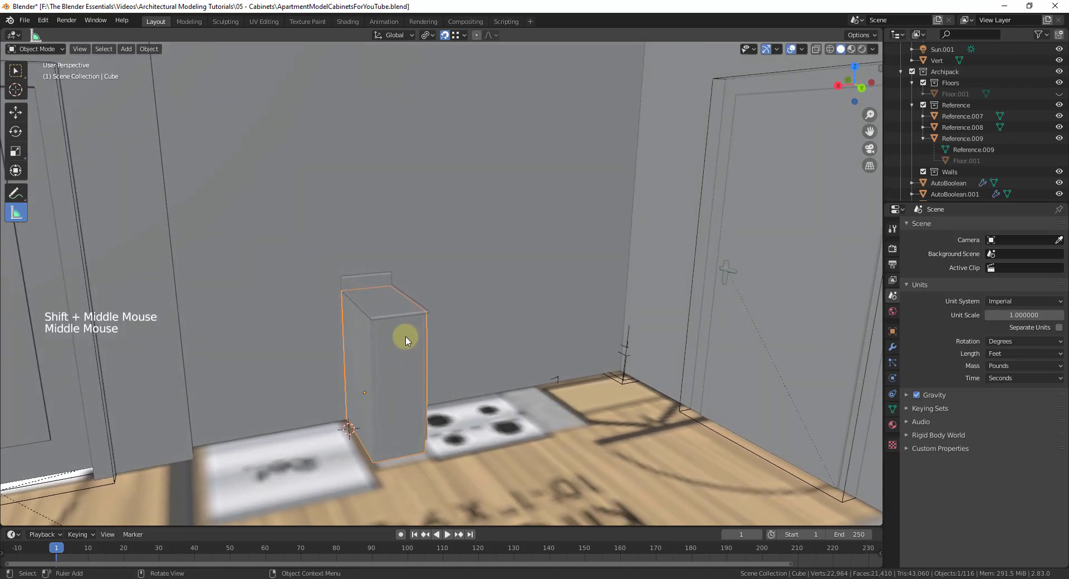
pyautogui.keyDown('shift'); pyautogui.click(382, 310); pyautogui.keyUp('shift')
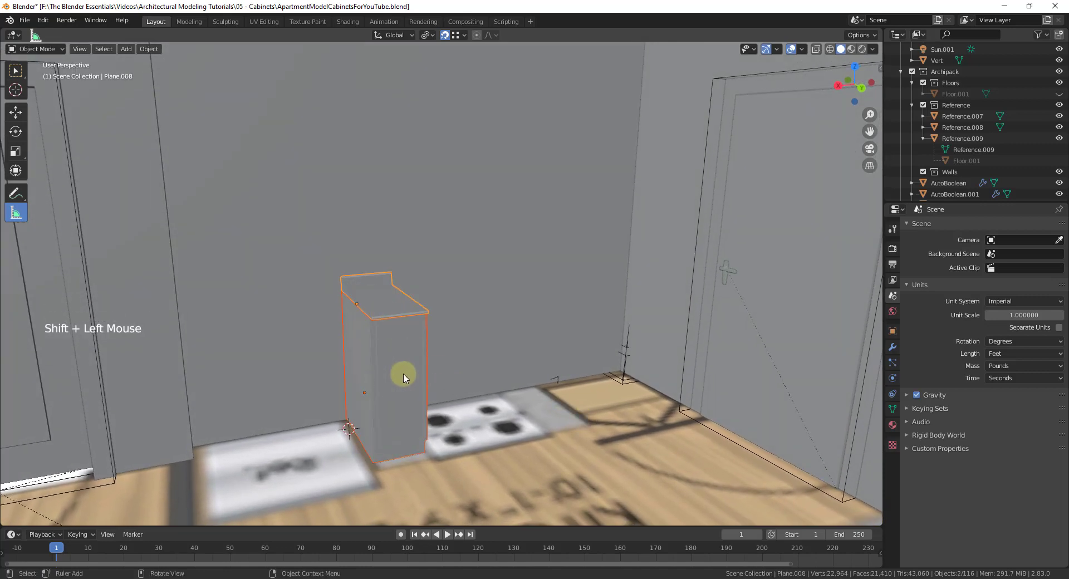
pyautogui.click(397, 299)
pyautogui.click(403, 303)
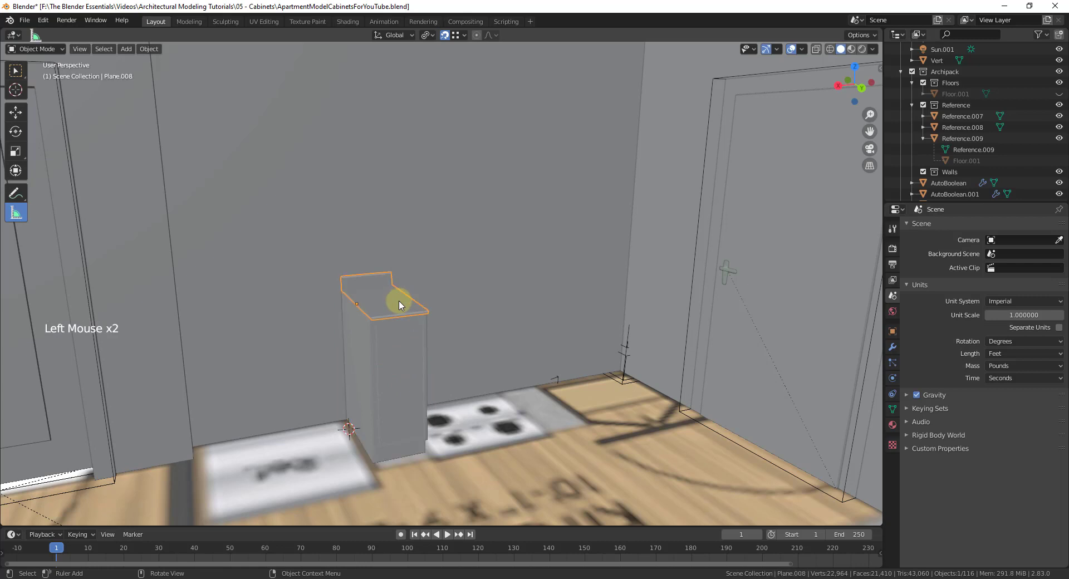
pyautogui.keyDown('shift'); pyautogui.click(403, 378); pyautogui.keyUp('shift')
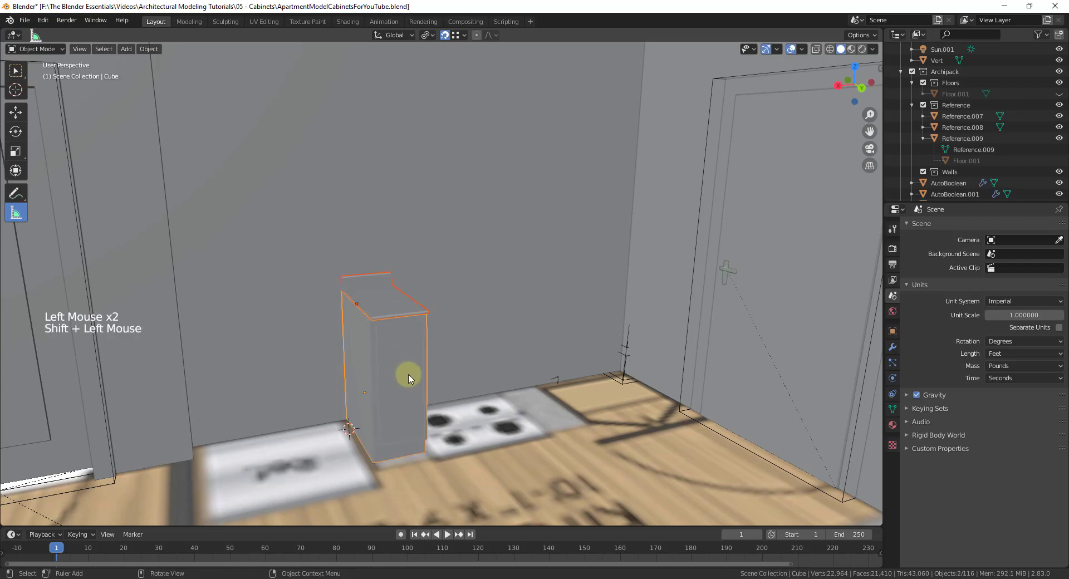
pyautogui.hotkey('shift', 'd')
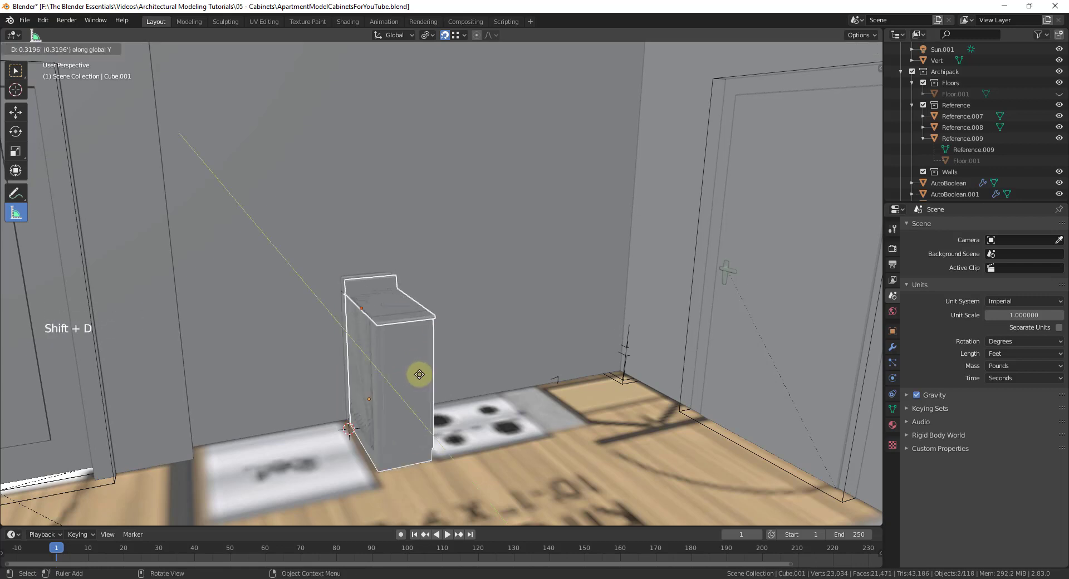
pyautogui.press('x')
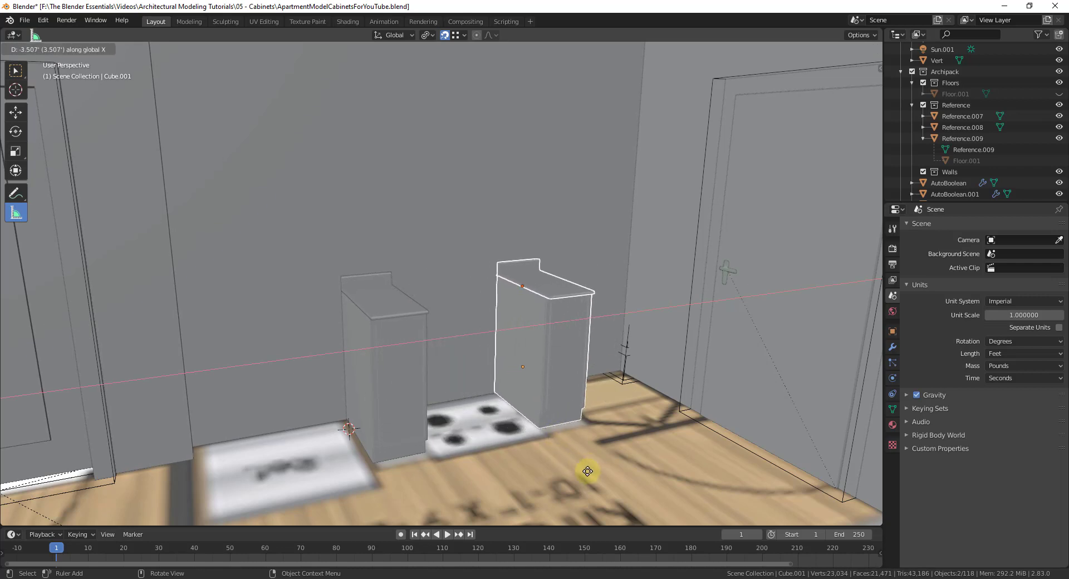
pyautogui.click(591, 471)
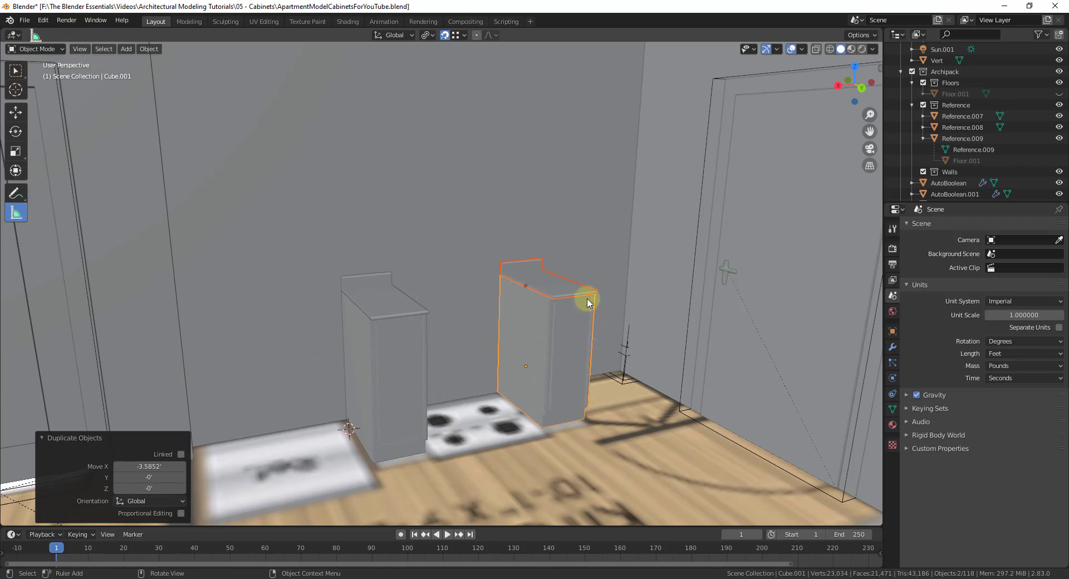
pyautogui.click(181, 454)
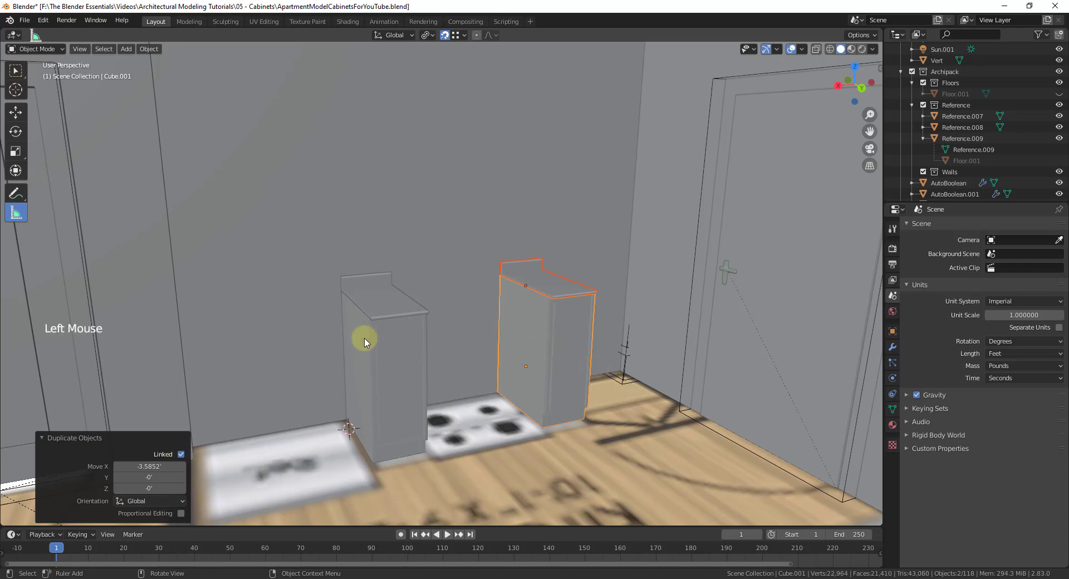
# - Try extruding the original cabinet's front panel face to test the linked copy, undo it, and return to Object Mode
pyautogui.middleClick(598, 356)
pyautogui.moveTo(599, 356); pyautogui.dragTo(523, 370, button='middle')
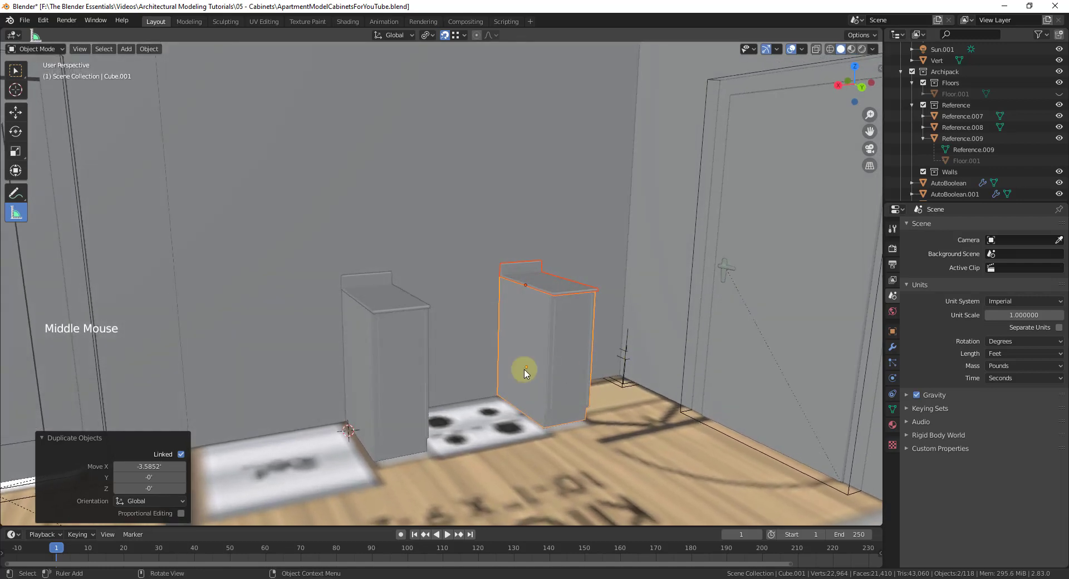
pyautogui.scroll(2, 532, 378)
pyautogui.click(388, 352)
pyautogui.press('Tab')
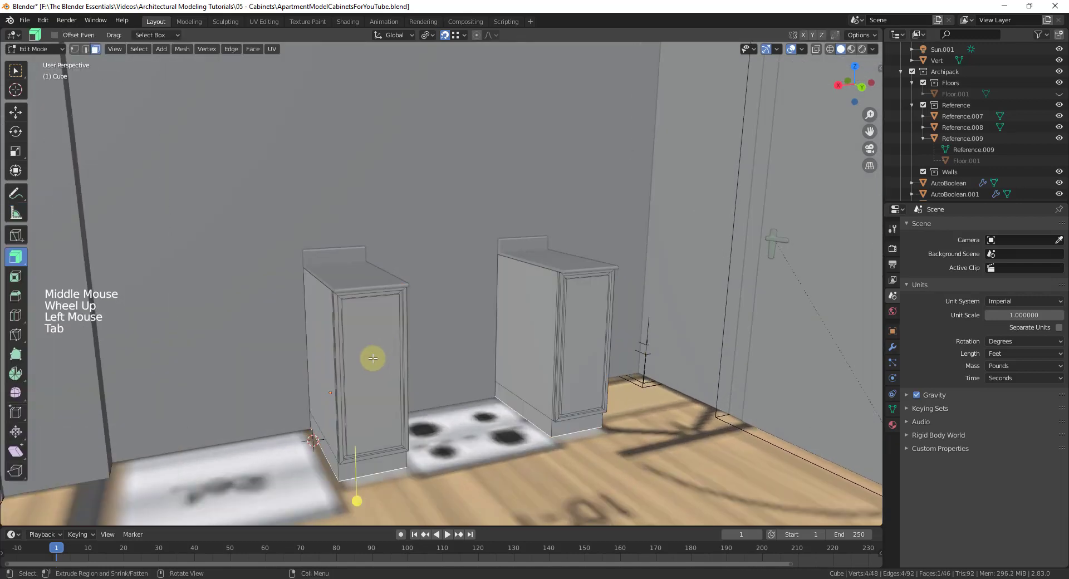
pyautogui.click(370, 359)
pyautogui.moveTo(399, 404); pyautogui.dragTo(381, 384)
pyautogui.hotkey('ctrl', 'z')
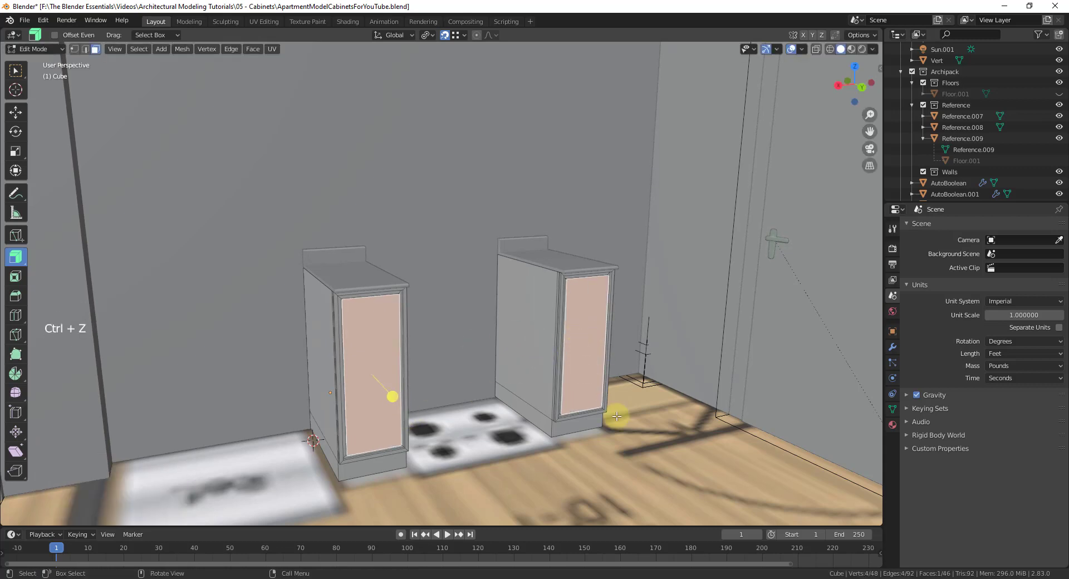
pyautogui.press('Tab')
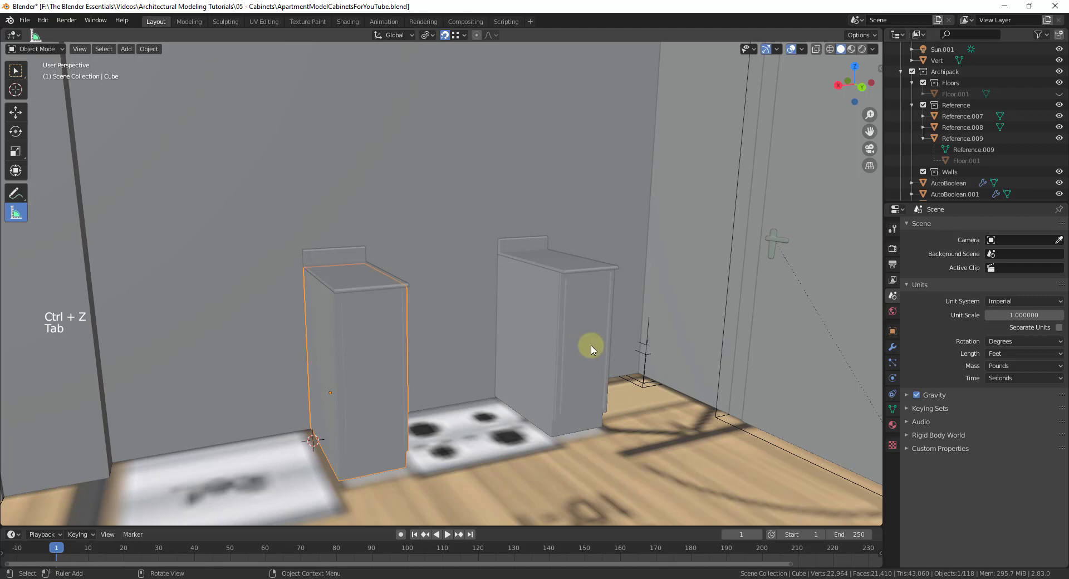
# - Select the original cabinet body, switch to the Shading workspace, and open the kitchen_wood_4k_jpg_TH texture folder
pyautogui.click(363, 279)
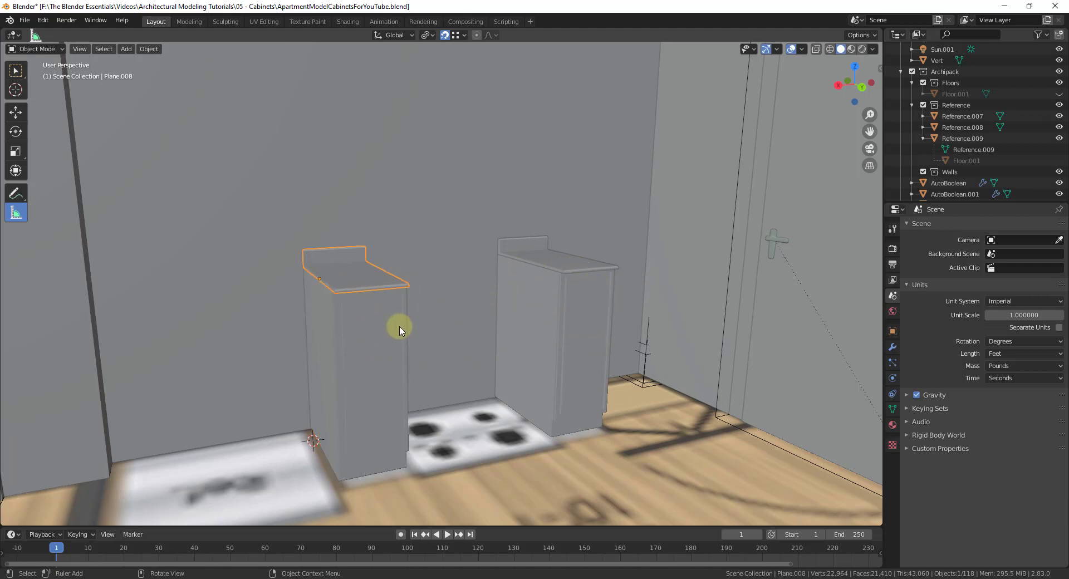
pyautogui.moveTo(374, 354); pyautogui.dragTo(362, 353, button='middle')
pyautogui.click(359, 356)
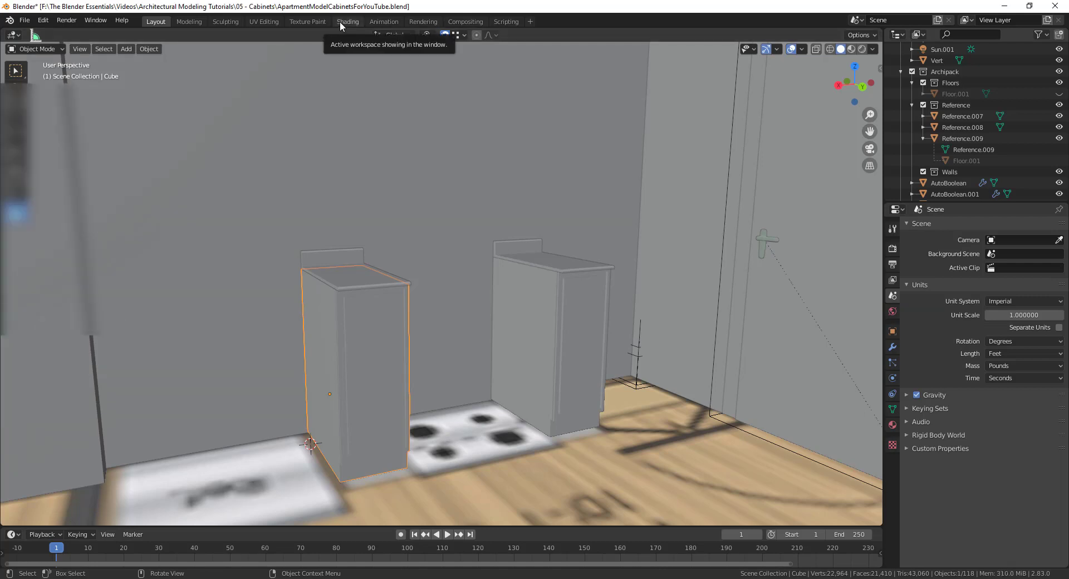
pyautogui.click(345, 21)
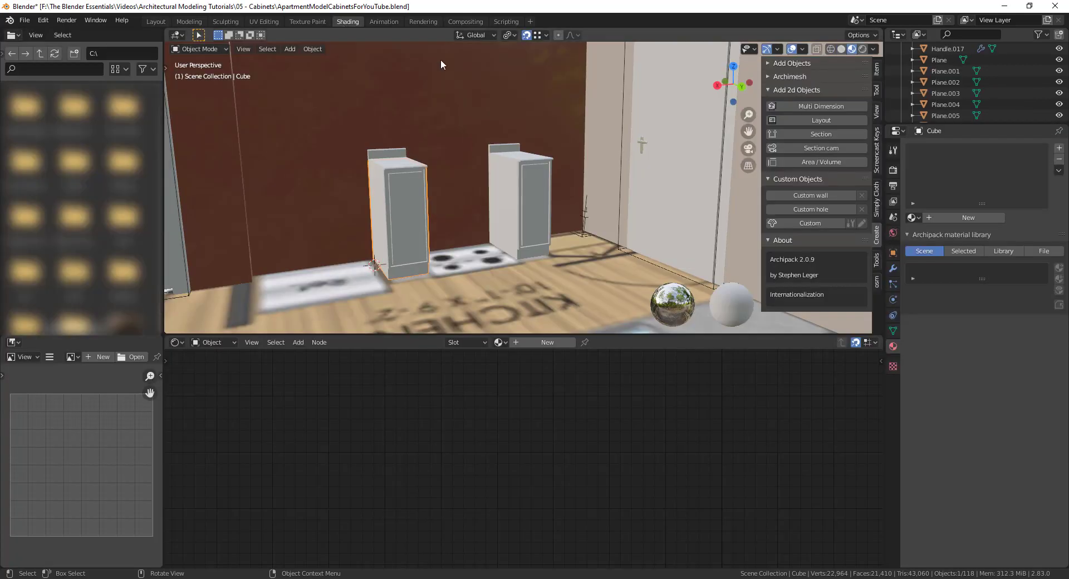
pyautogui.scroll(1, 395, 266)
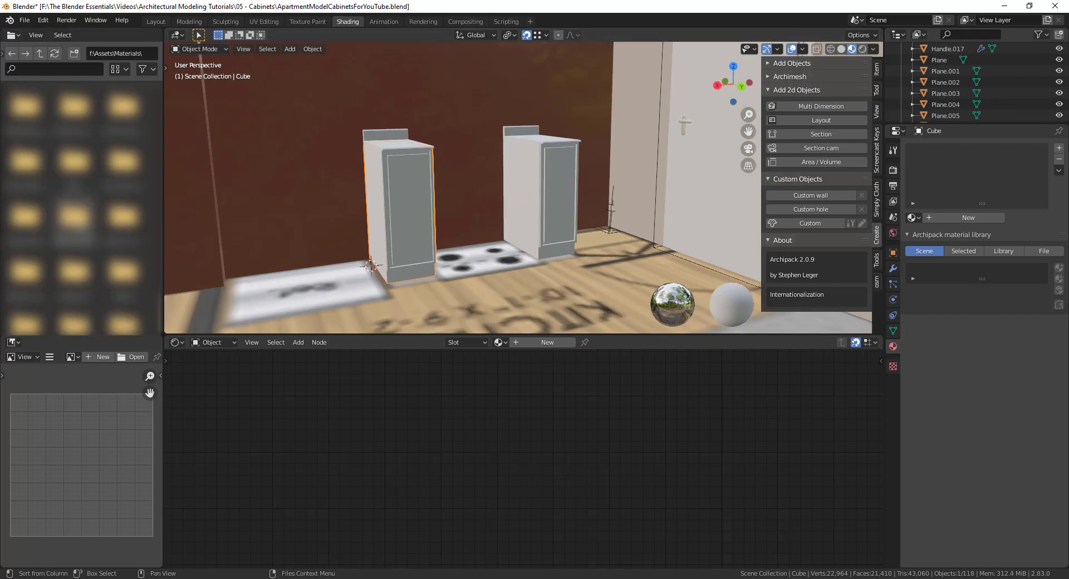
pyautogui.doubleClick(80, 224)
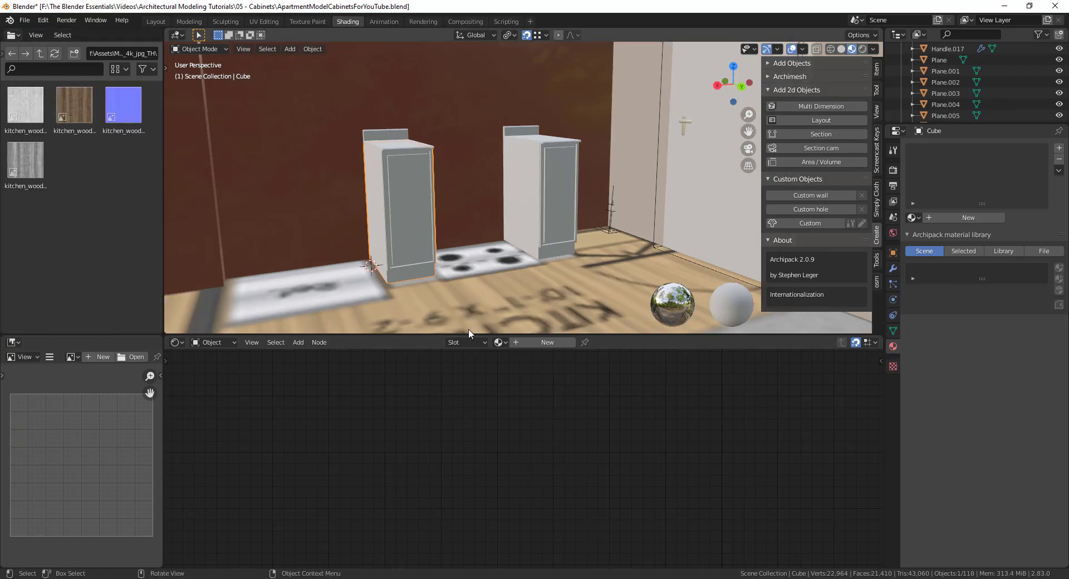
# - Create a new material for the cabinet body and load the kitchen_wood rough, nor, diff and ao 4k maps with Principled Texture Setup
pyautogui.click(538, 343)
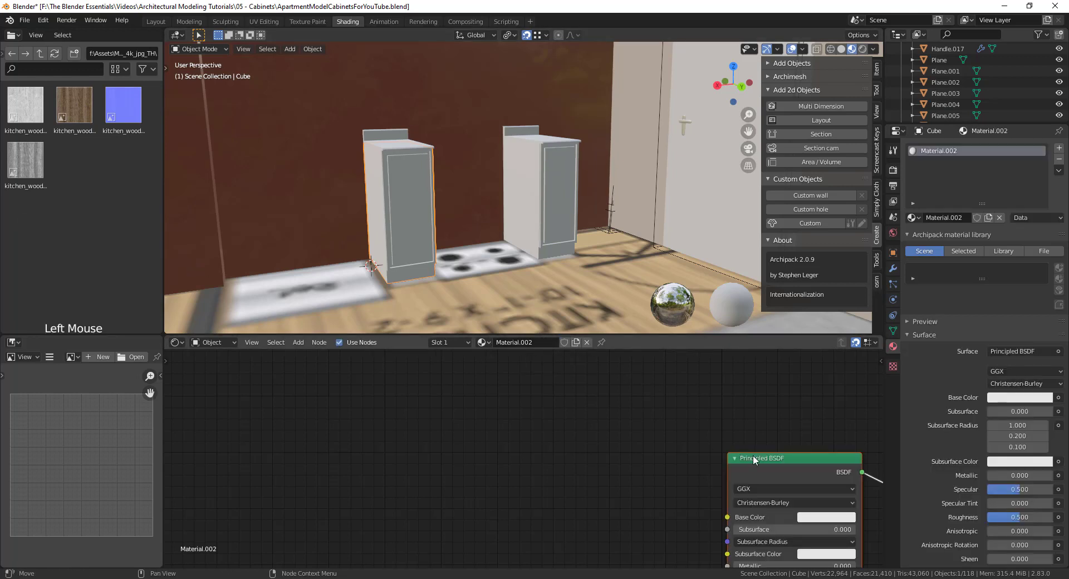
pyautogui.scroll(-6, 760, 460)
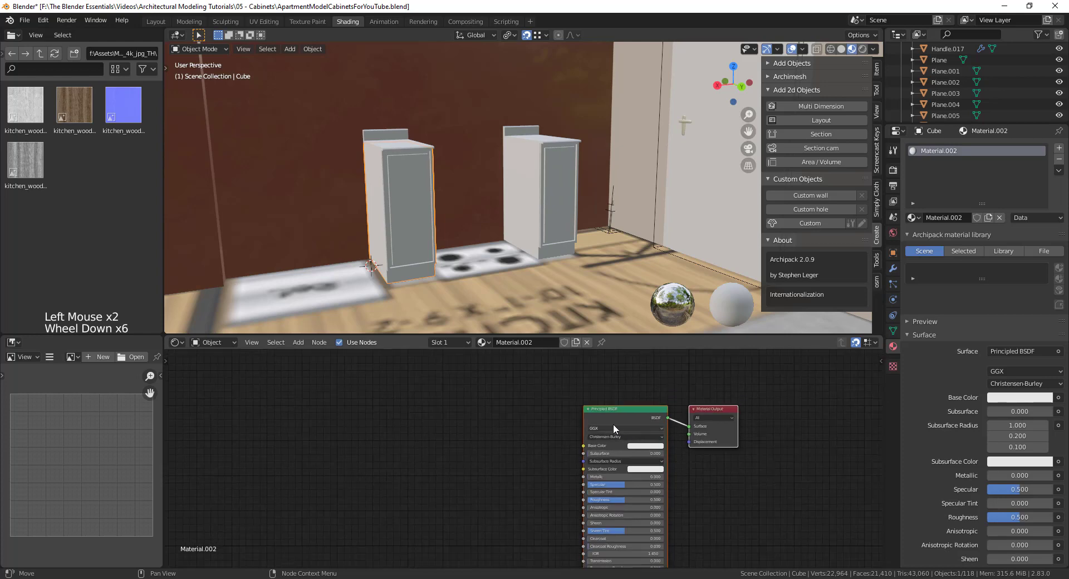
pyautogui.click(611, 413)
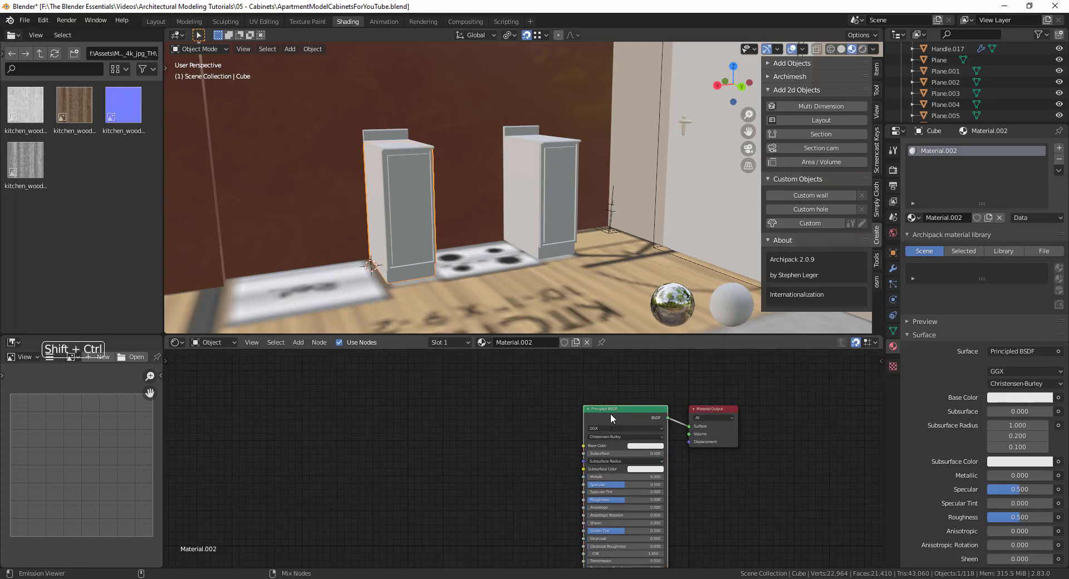
pyautogui.hotkey('ctrl', 'shift', 't')
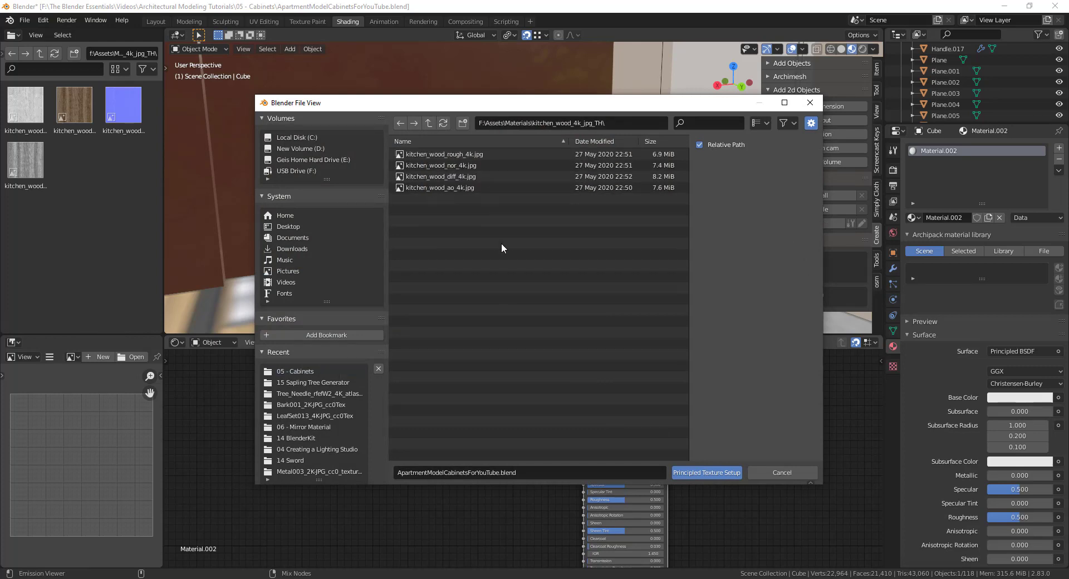
pyautogui.moveTo(501, 260); pyautogui.dragTo(430, 131)
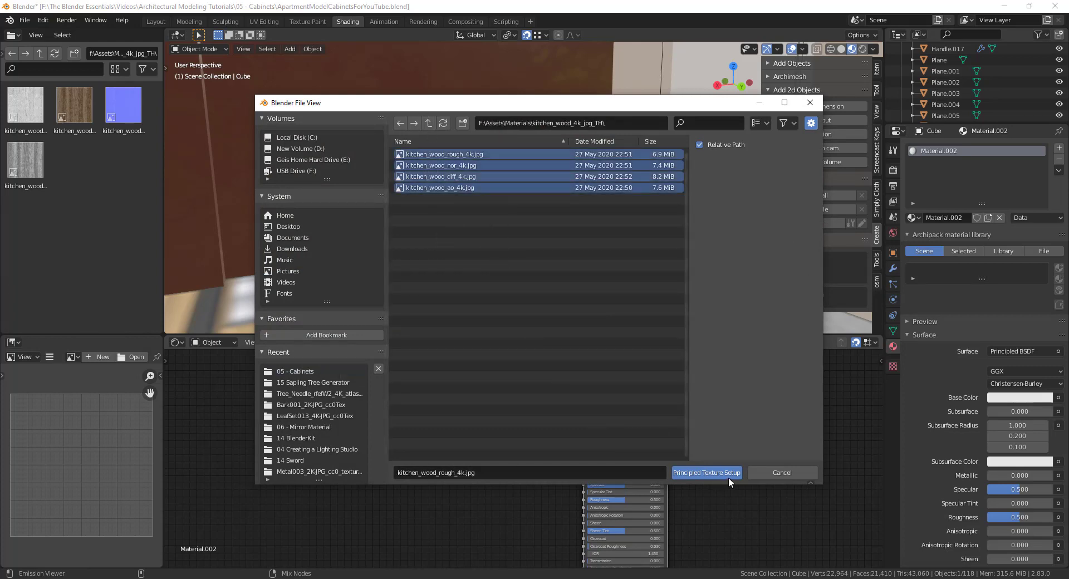
pyautogui.click(718, 473)
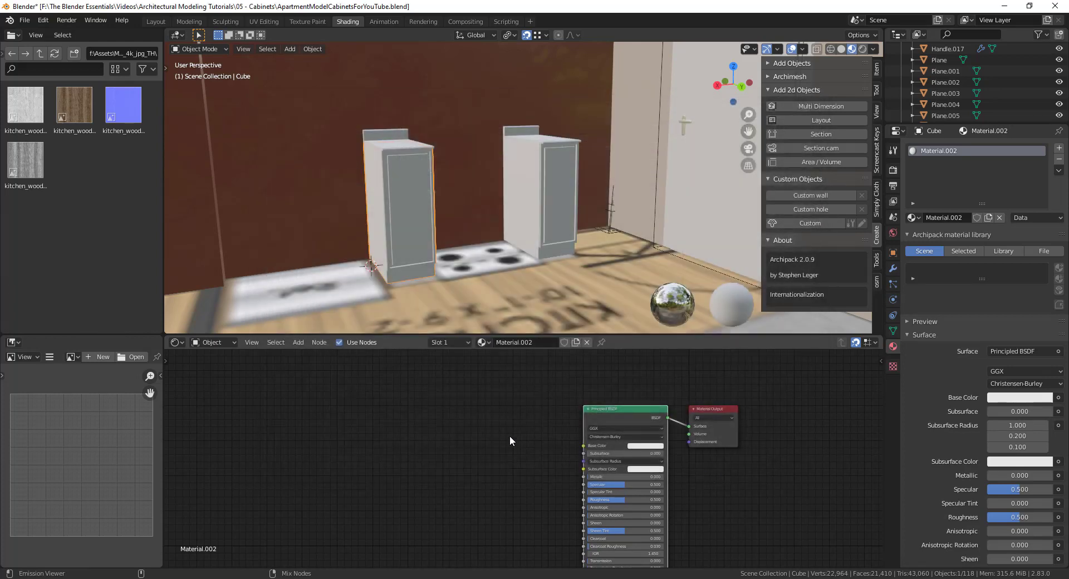
# - Examine the material's node setup and the wood texture's grain direction and scale on the cabinet fronts
pyautogui.scroll(-3, 484, 423)
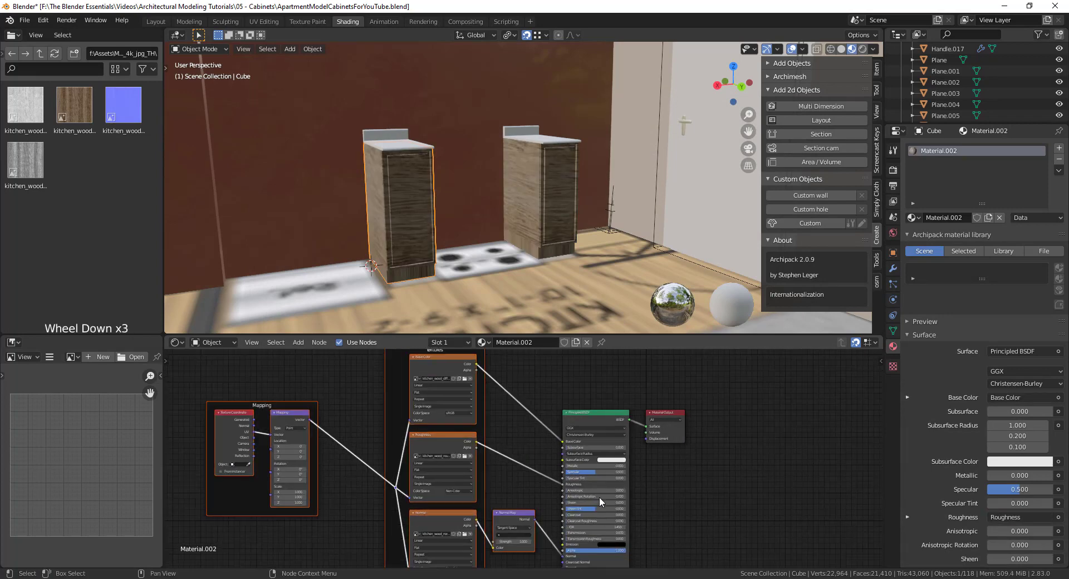
pyautogui.scroll(2, 610, 503)
pyautogui.scroll(5, 412, 200)
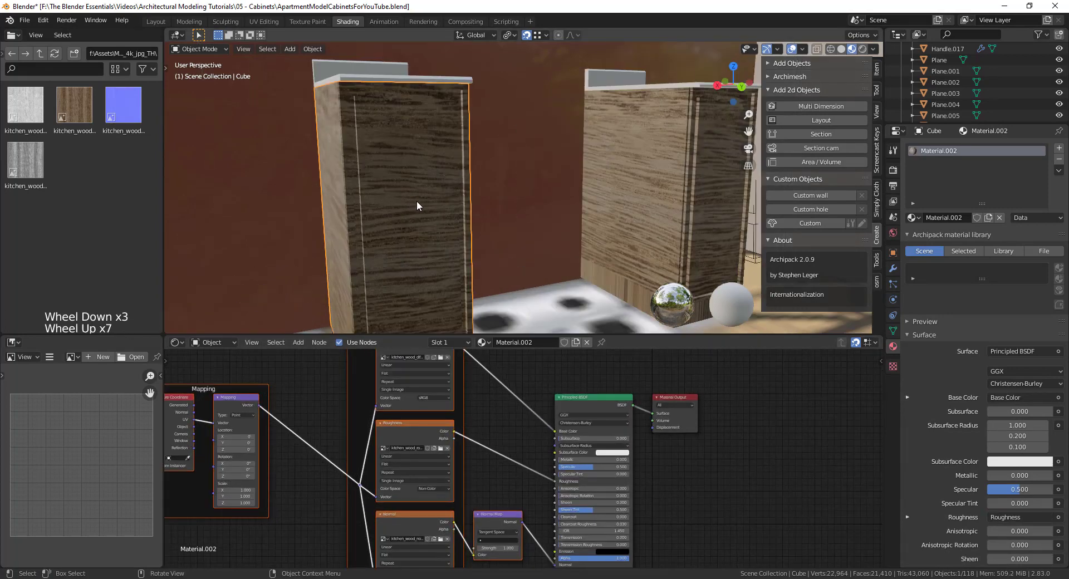
pyautogui.scroll(-5, 471, 195)
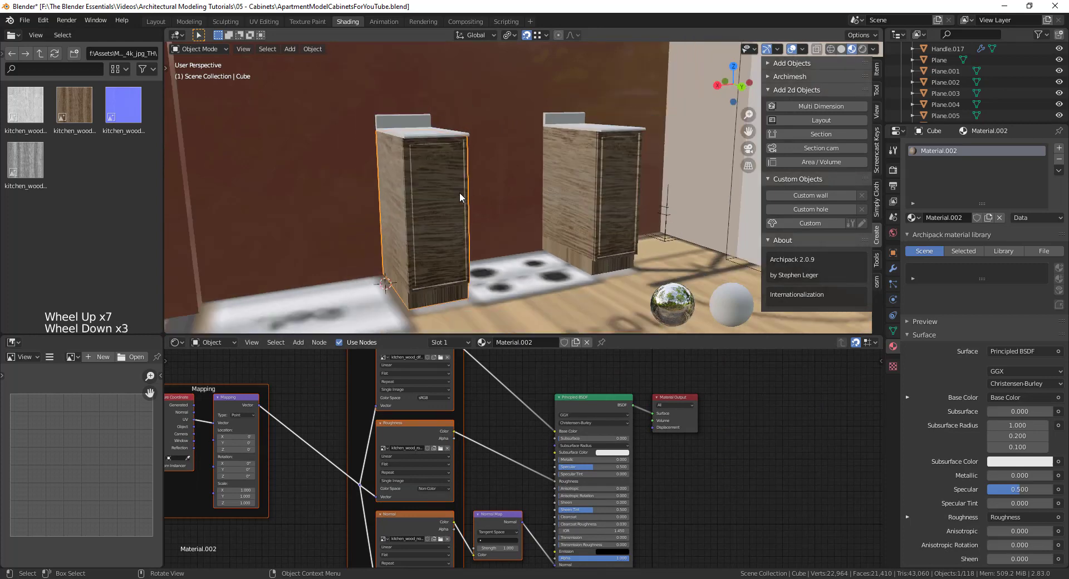
pyautogui.moveTo(450, 205); pyautogui.dragTo(450, 209, button='middle')
pyautogui.scroll(5, 426, 211)
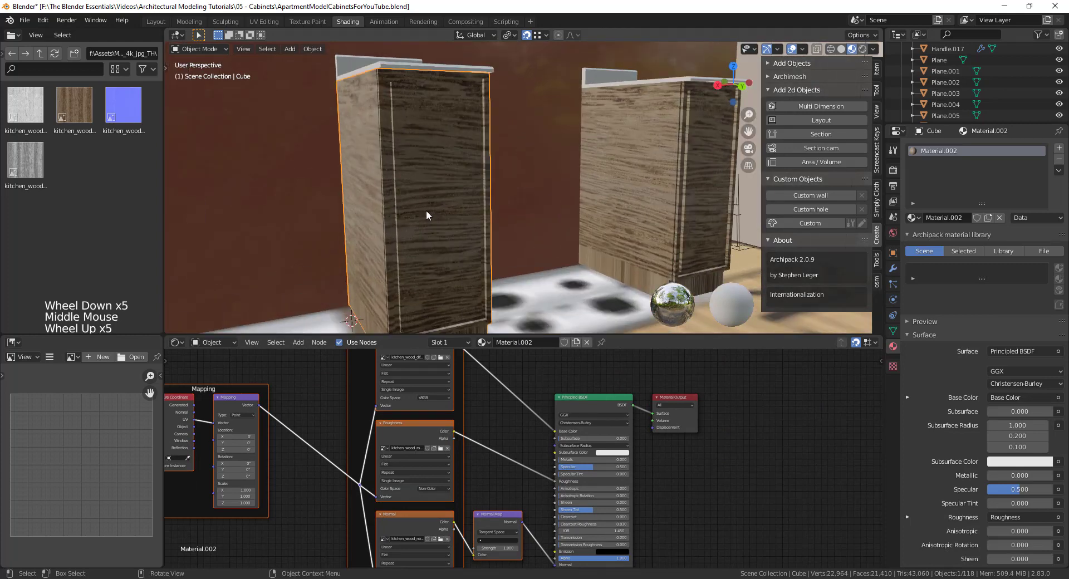
pyautogui.scroll(6, 427, 215)
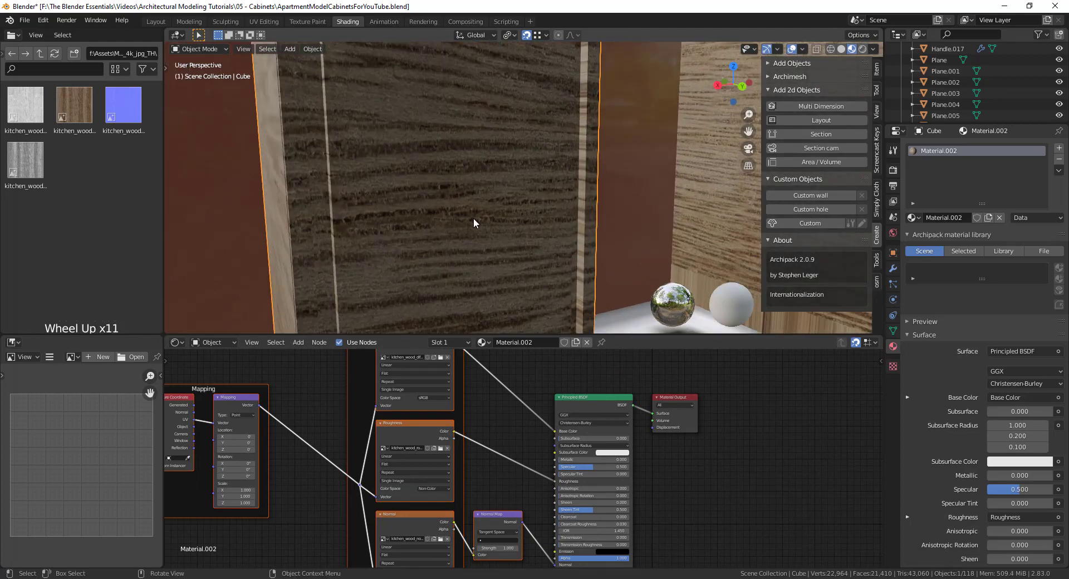
# - Check the wood grain on the cabinet's sides and recessed base, and open the cabinet body in the UV Editing workspace
pyautogui.scroll(-9, 480, 221)
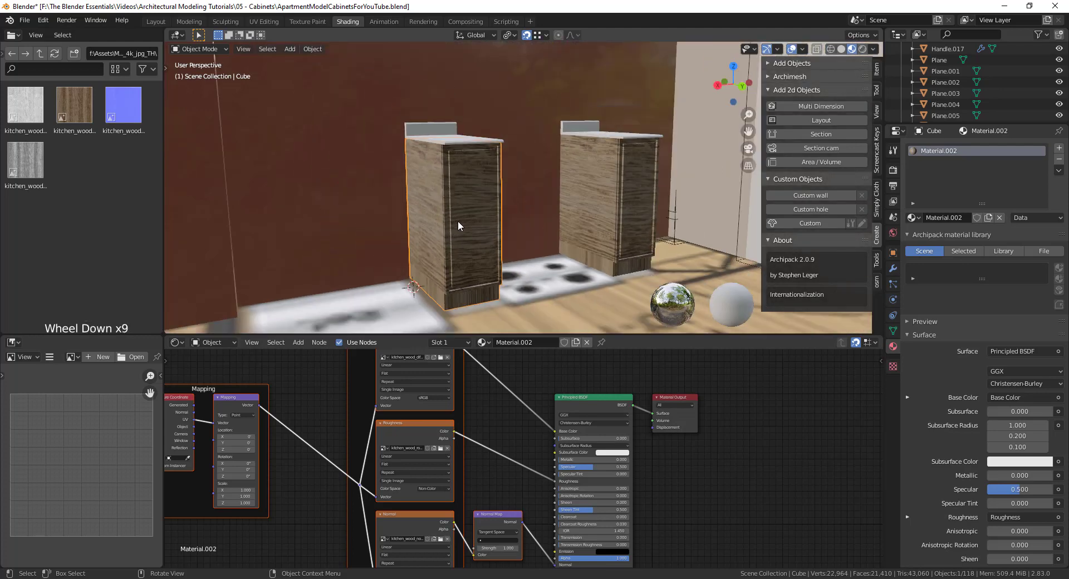
pyautogui.scroll(11, 637, 242)
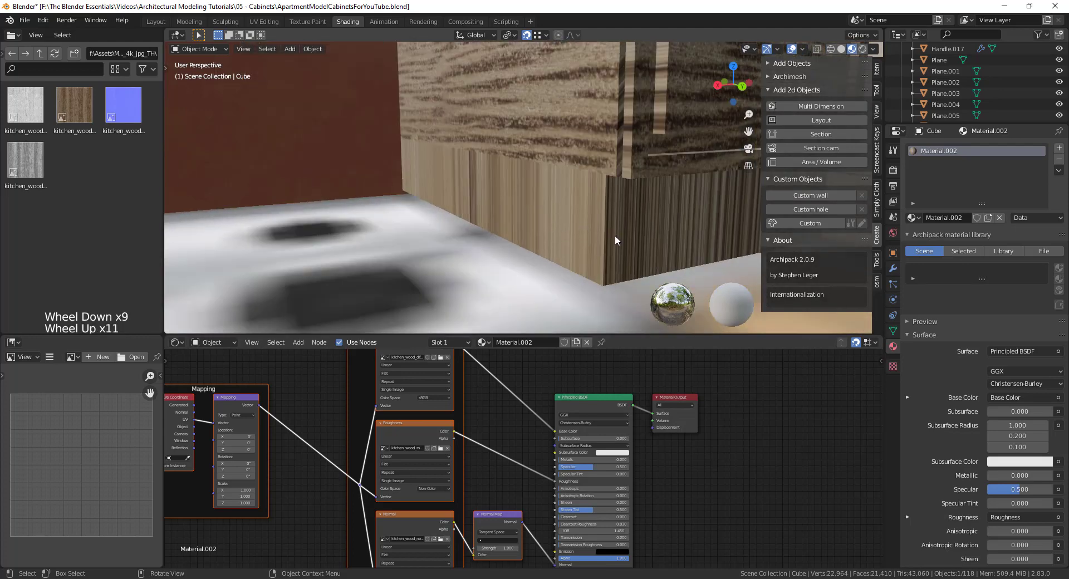
pyautogui.scroll(-12, 603, 242)
pyautogui.moveTo(582, 245); pyautogui.dragTo(472, 207, button='middle')
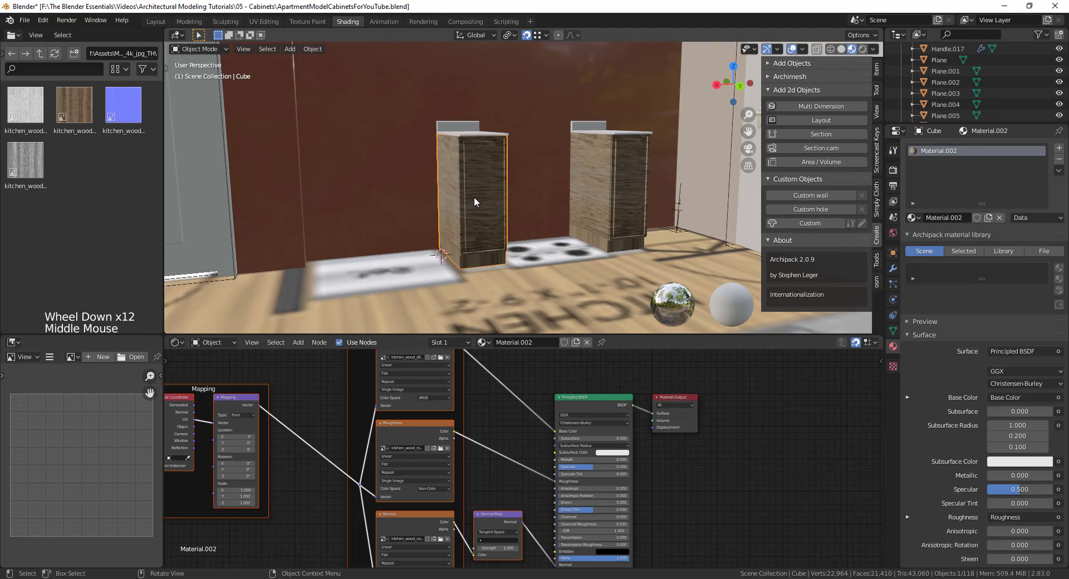
pyautogui.click(264, 21)
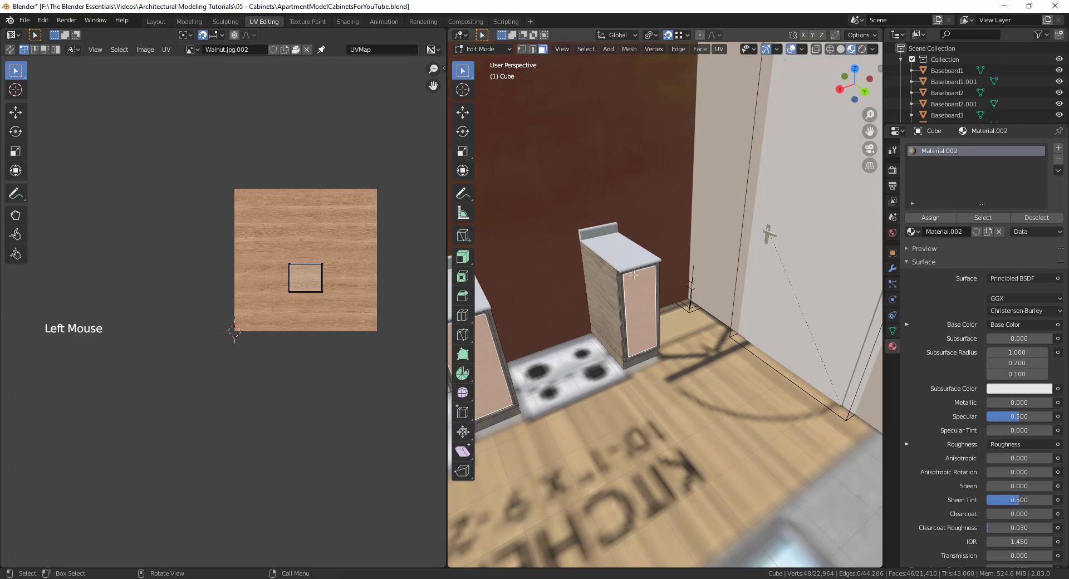
pyautogui.scroll(-3, 634, 275)
pyautogui.scroll(4, 524, 328)
pyautogui.scroll(-4, 629, 320)
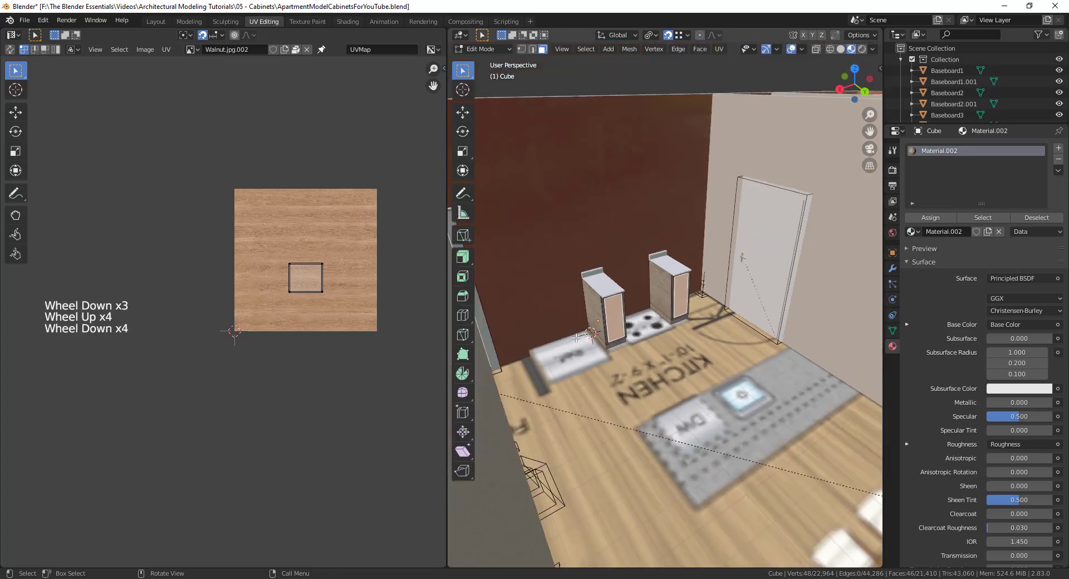
pyautogui.scroll(3, 629, 319)
pyautogui.moveTo(630, 320); pyautogui.dragTo(646, 331, button='middle')
pyautogui.scroll(3, 648, 332)
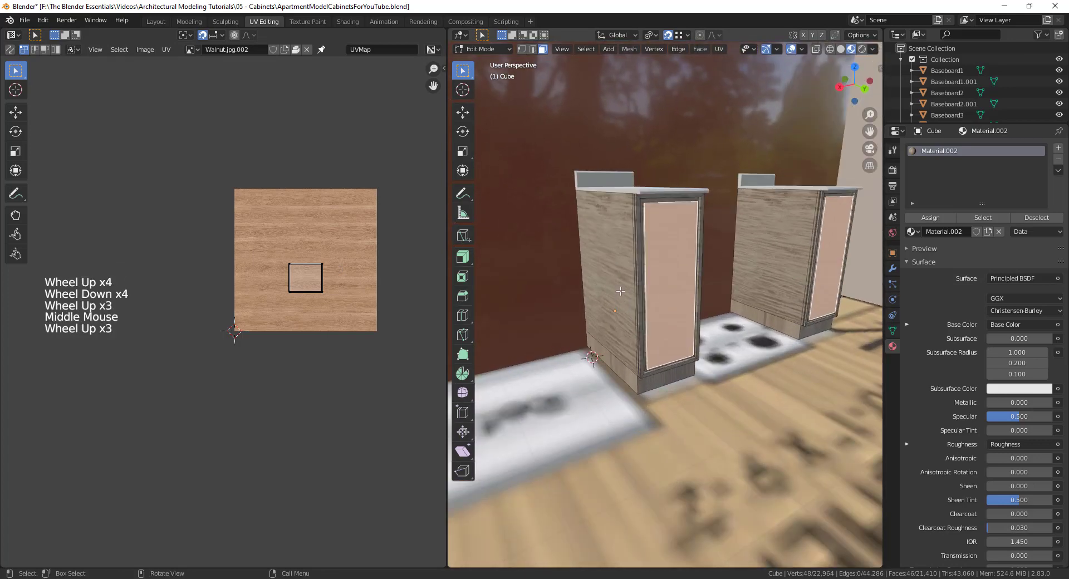
# - Select all faces of the cabinet body and unwrap them with Cube Projection
pyautogui.press('a')
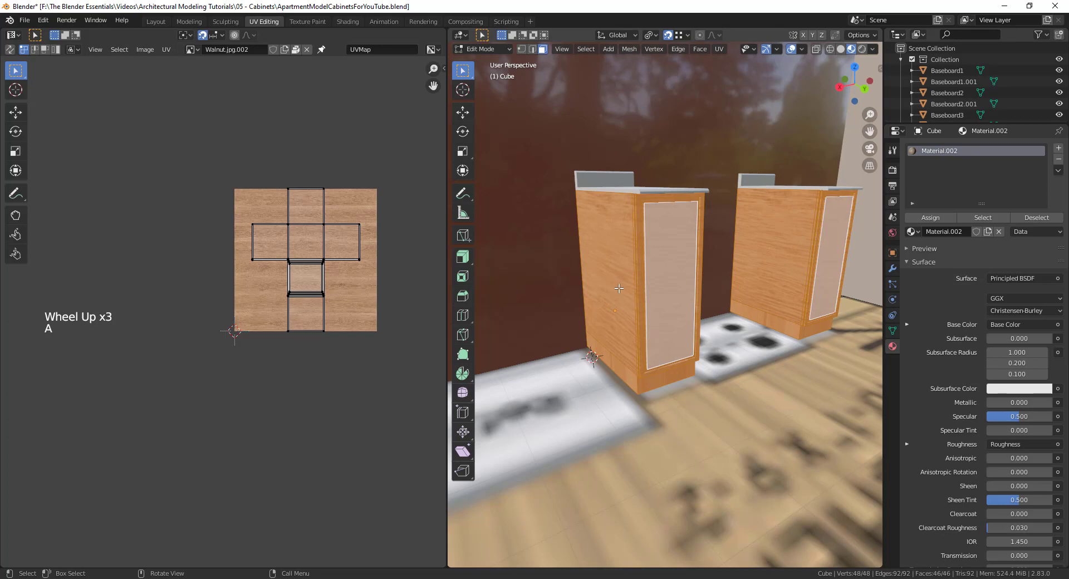
pyautogui.rightClick(621, 275)
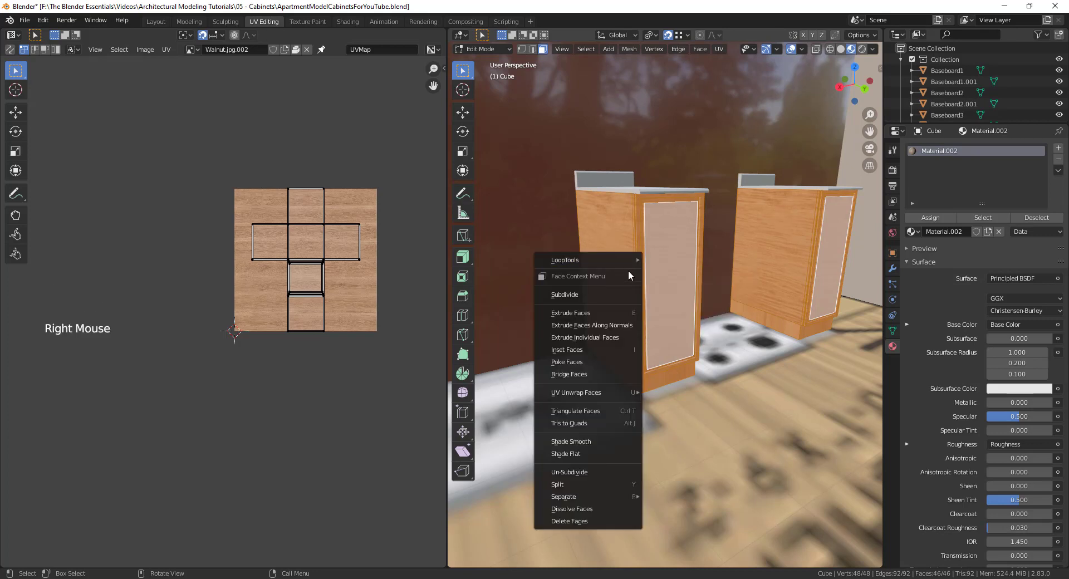
pyautogui.moveTo(595, 395)
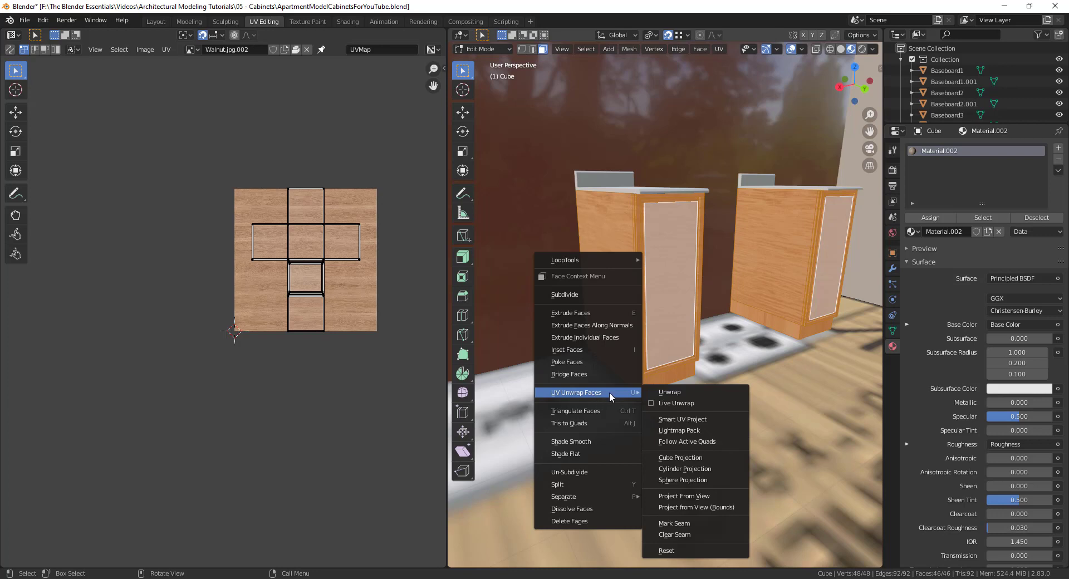
pyautogui.click(689, 458)
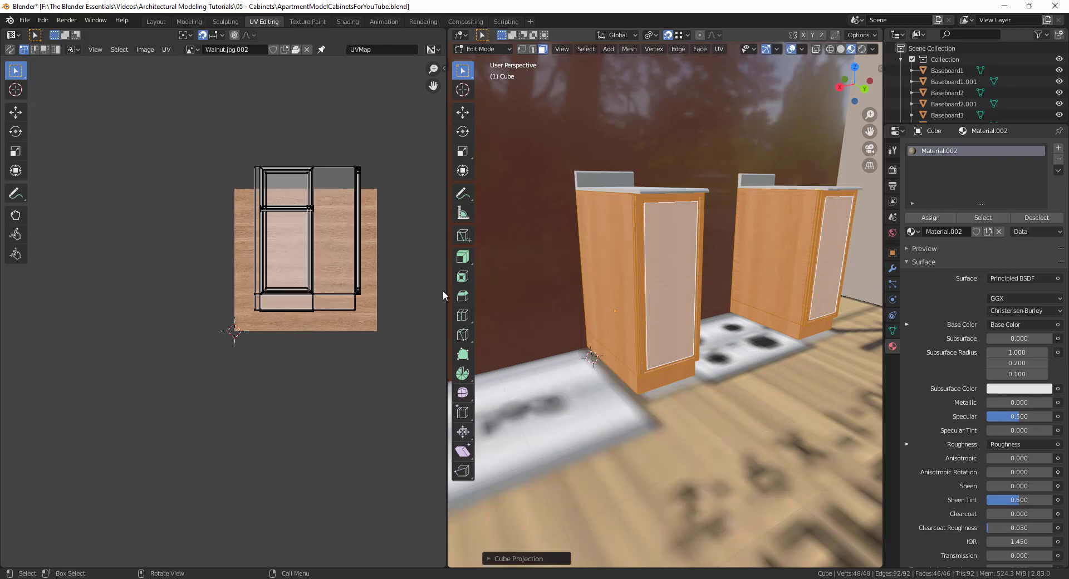
# - Examine the wood grain's direction and scale on the side and front of both projected cabinets
pyautogui.scroll(2, 722, 256)
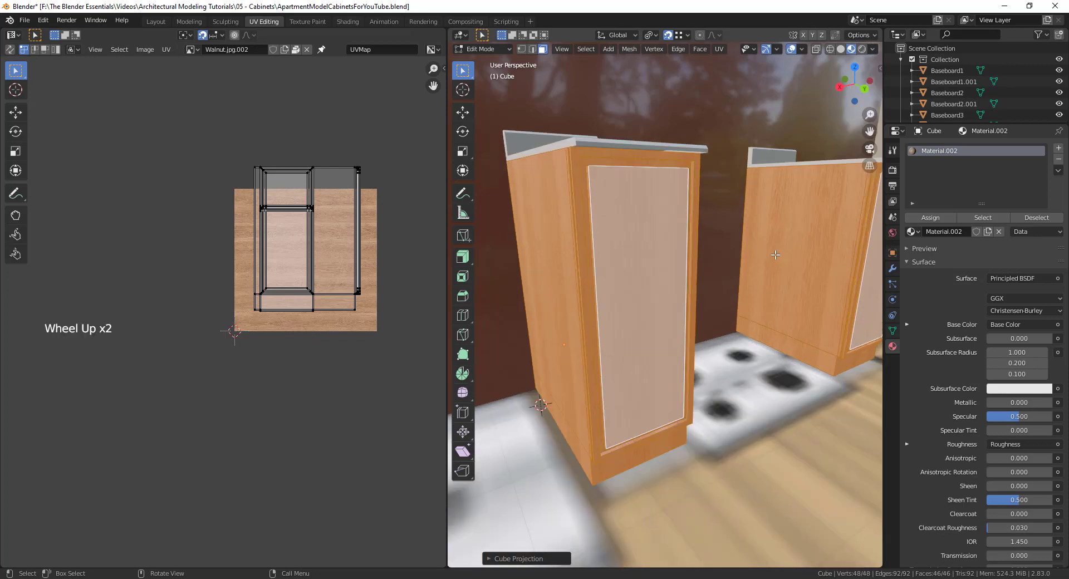
pyautogui.scroll(-1, 775, 254)
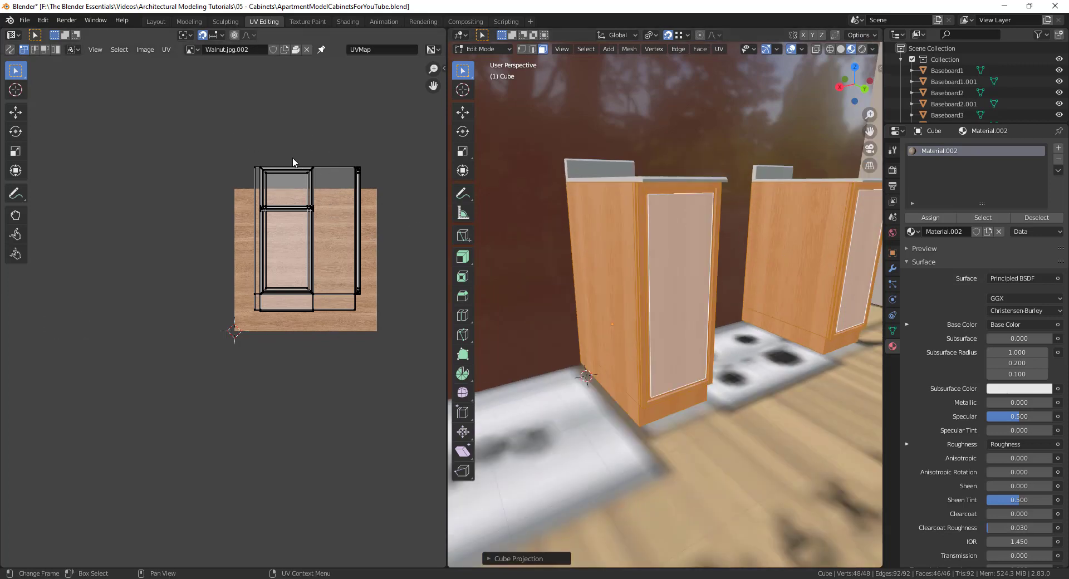
pyautogui.scroll(7, 774, 222)
pyautogui.moveTo(771, 225); pyautogui.dragTo(774, 223, button='middle')
pyautogui.scroll(-6, 715, 300)
pyautogui.moveTo(732, 312); pyautogui.dragTo(677, 347, button='middle')
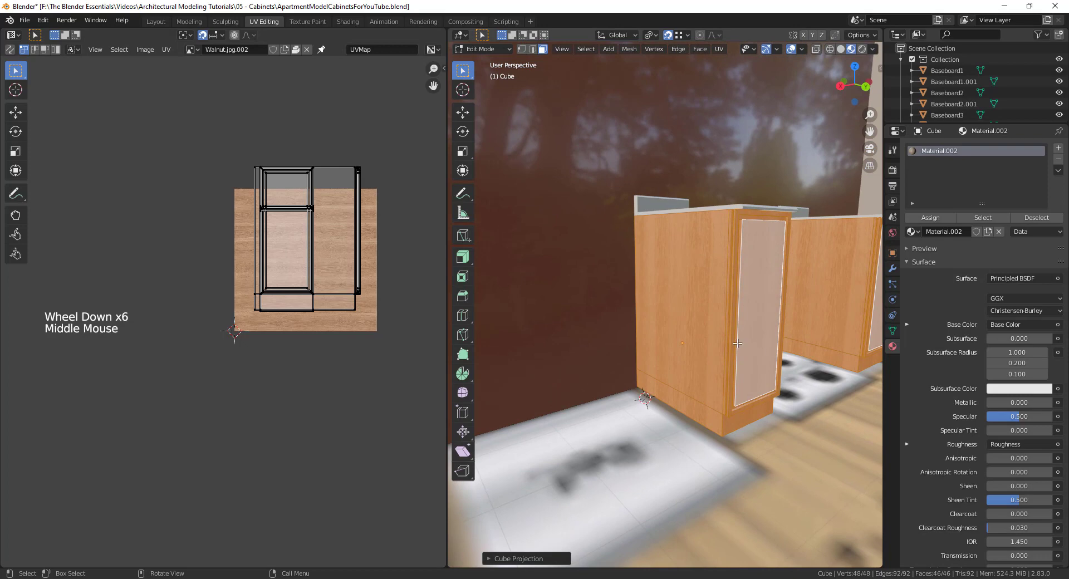
pyautogui.scroll(-3, 737, 343)
pyautogui.scroll(6, 696, 328)
pyautogui.moveTo(674, 323); pyautogui.dragTo(667, 321, button='middle')
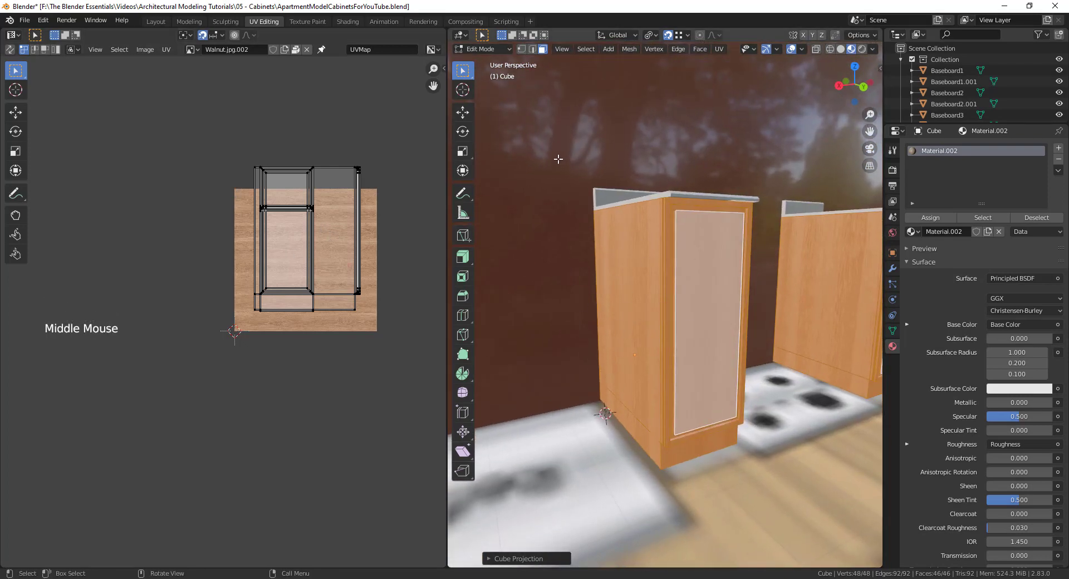
# - Scale the cabinet body's whole UV layout up about 1.6 times and shift it by about -0.125 in X and 0.0625 in Y
pyautogui.press('a')
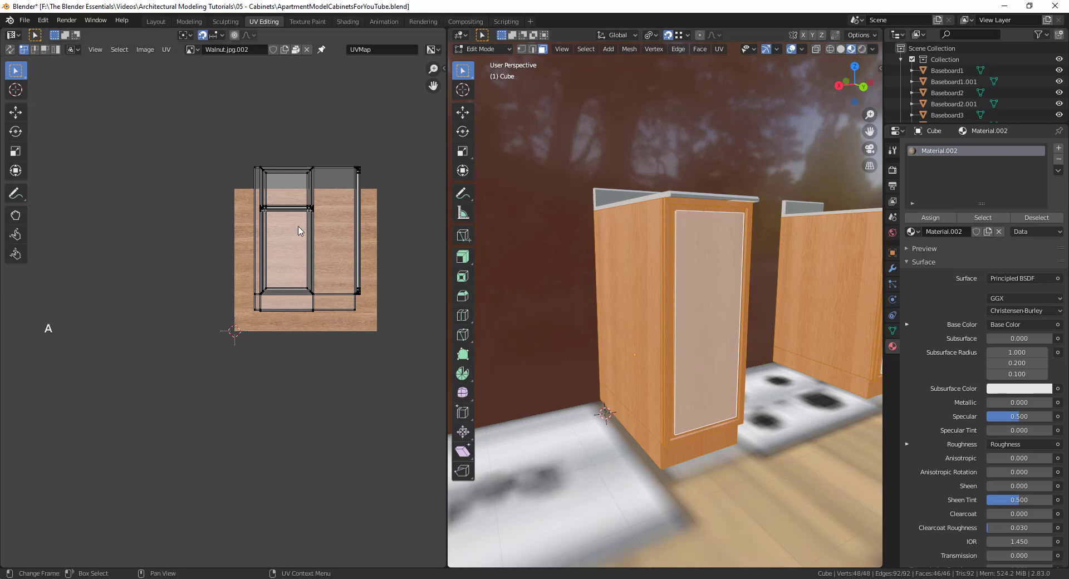
pyautogui.press('a')
pyautogui.press('s')
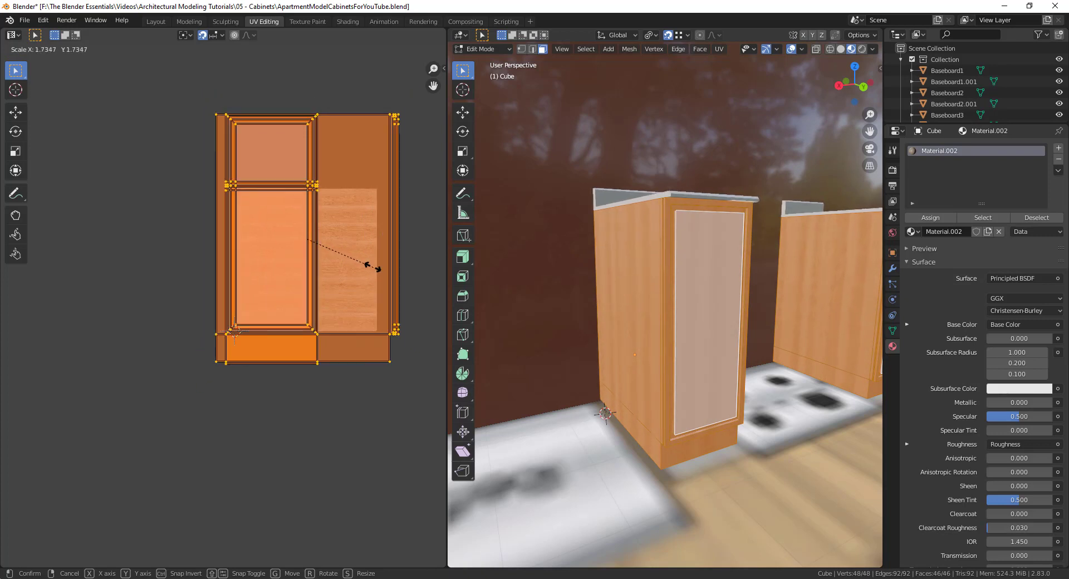
pyautogui.click(371, 271)
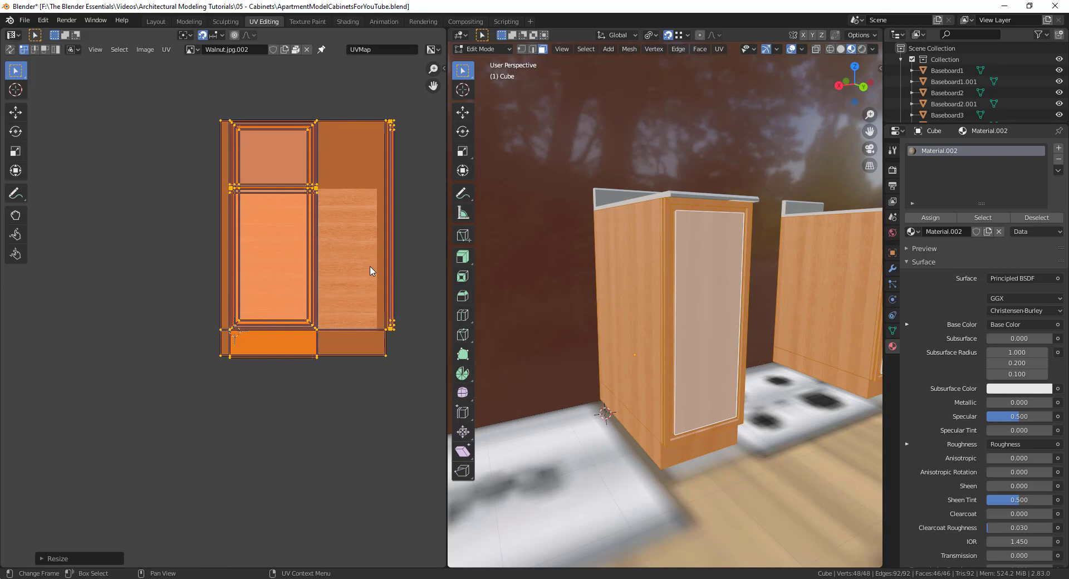
pyautogui.press('g')
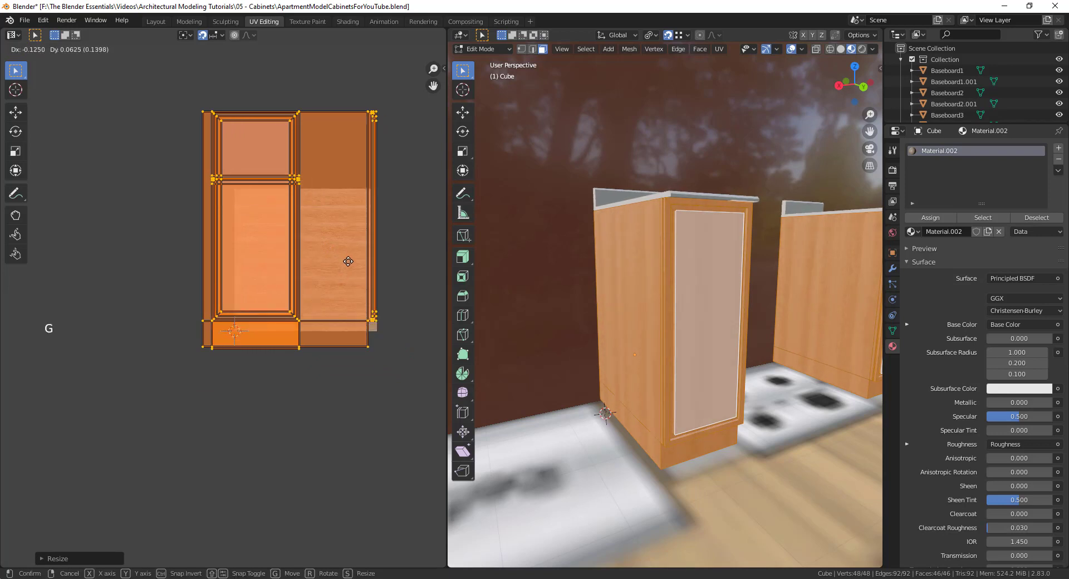
pyautogui.click(348, 261)
# - Select the side face of the cabinet's recessed base, move its UVs over the wood texture, and return to Object Mode
pyautogui.click(629, 442)
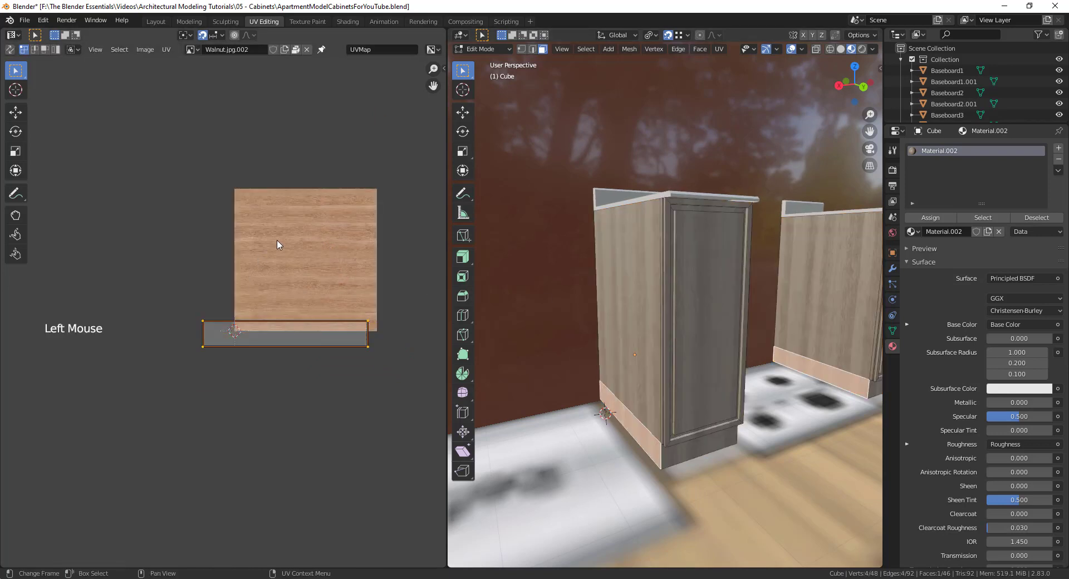
pyautogui.press('g')
pyautogui.click(585, 362)
pyautogui.press('Tab')
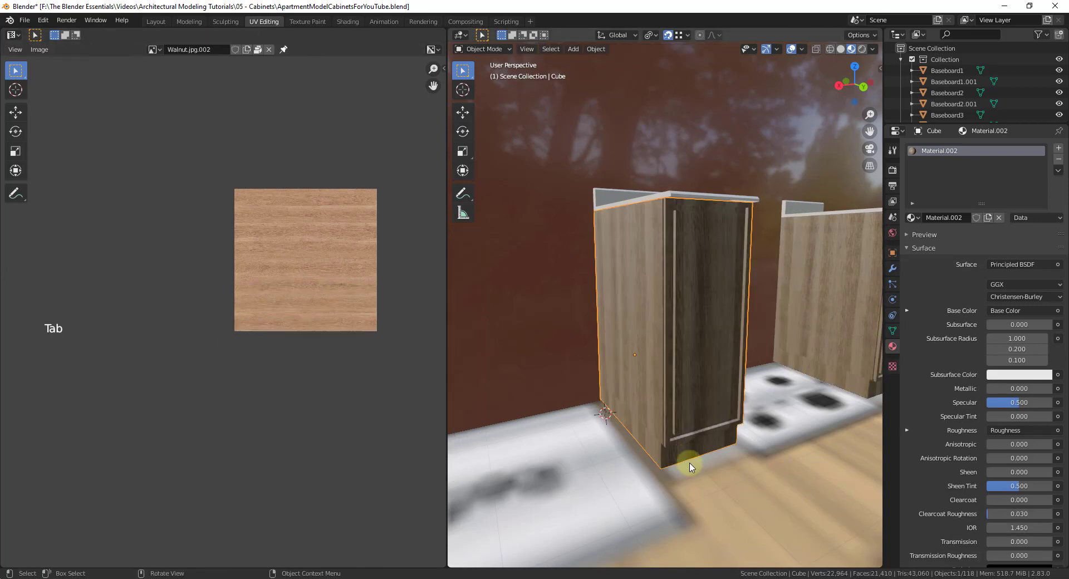
# - Inspect the wood texture's alignment on the cabinet's side, recessed base and front panel
pyautogui.scroll(2, 667, 445)
pyautogui.scroll(1, 667, 446)
pyautogui.moveTo(667, 445); pyautogui.dragTo(685, 425, button='middle')
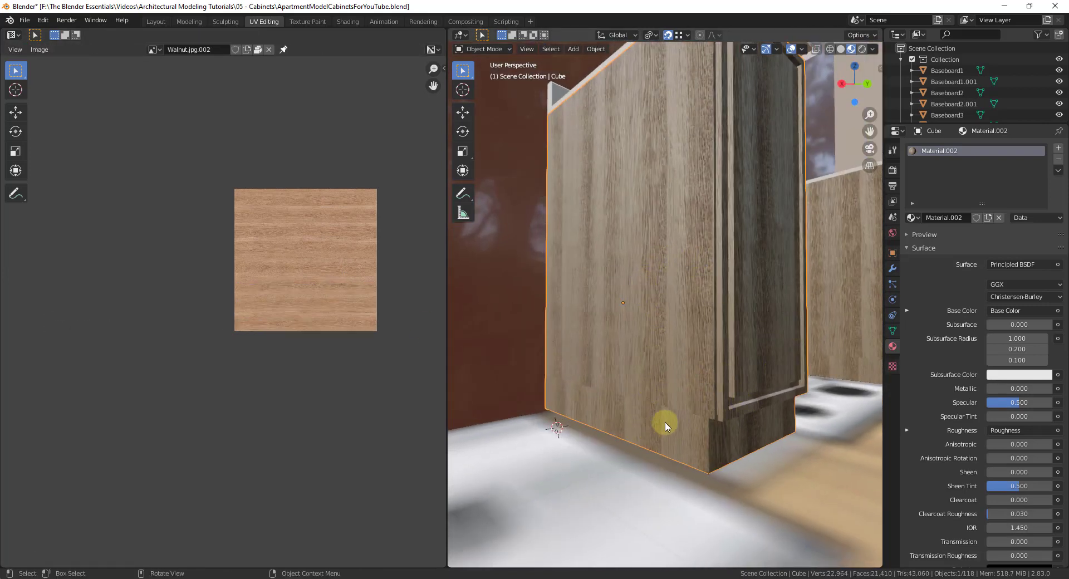
pyautogui.scroll(-5, 641, 418)
pyautogui.moveTo(631, 414); pyautogui.dragTo(700, 334, button='middle')
pyautogui.scroll(2, 684, 342)
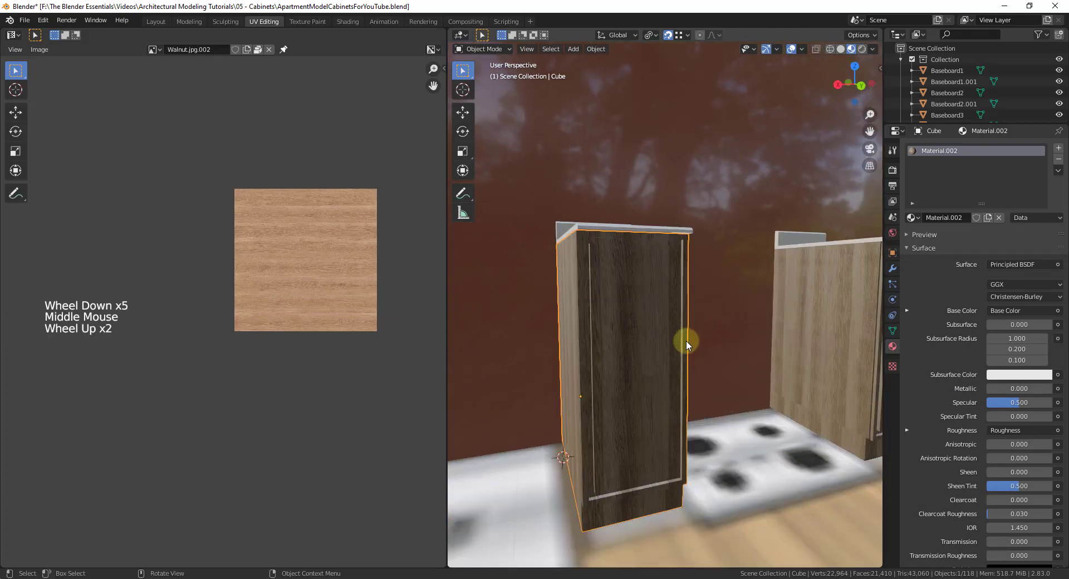
pyautogui.scroll(-2, 641, 365)
pyautogui.moveTo(640, 362); pyautogui.dragTo(680, 406, button='middle')
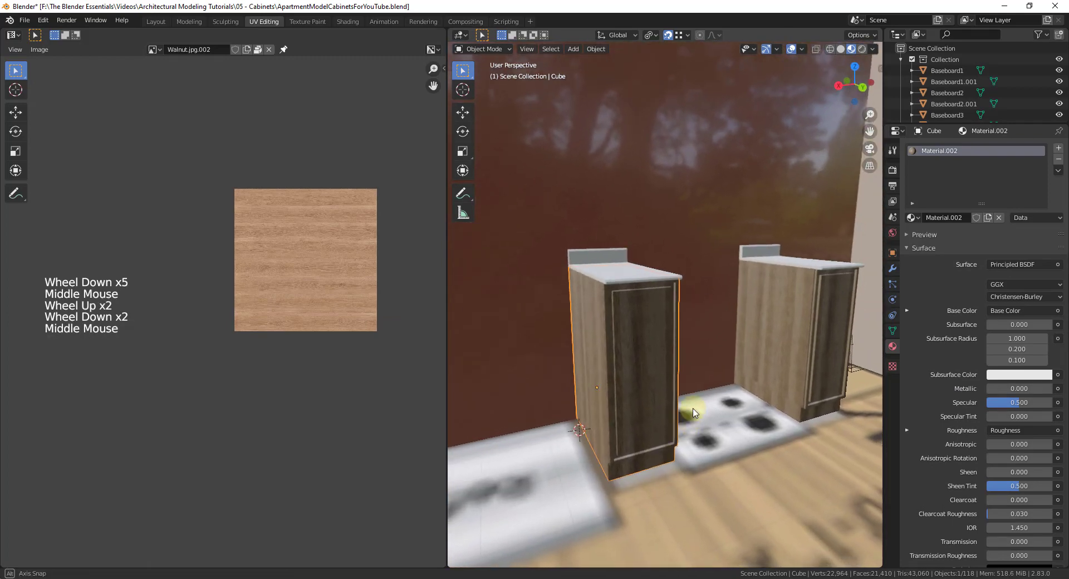
# - Select the original cabinet's countertop and create a new material for it in the Shading workspace
pyautogui.click(602, 273)
pyautogui.scroll(-3, 649, 286)
pyautogui.scroll(2, 580, 285)
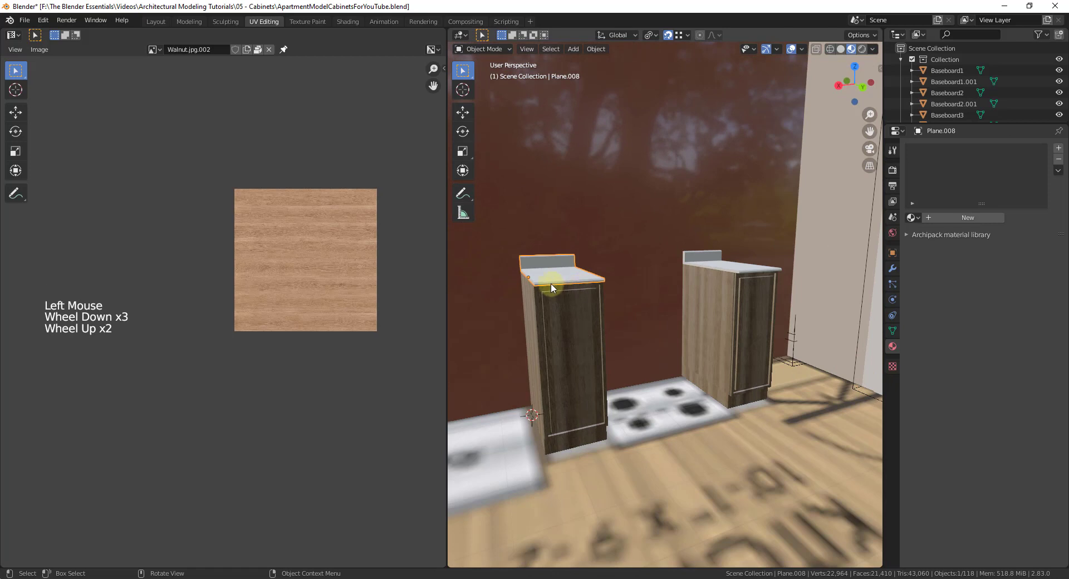
pyautogui.click(347, 21)
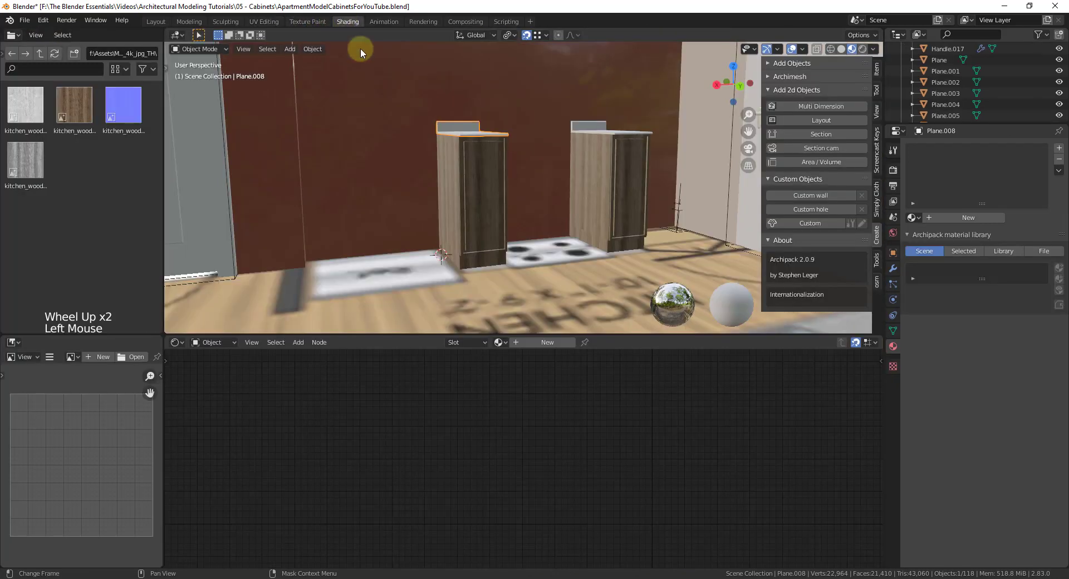
pyautogui.click(545, 342)
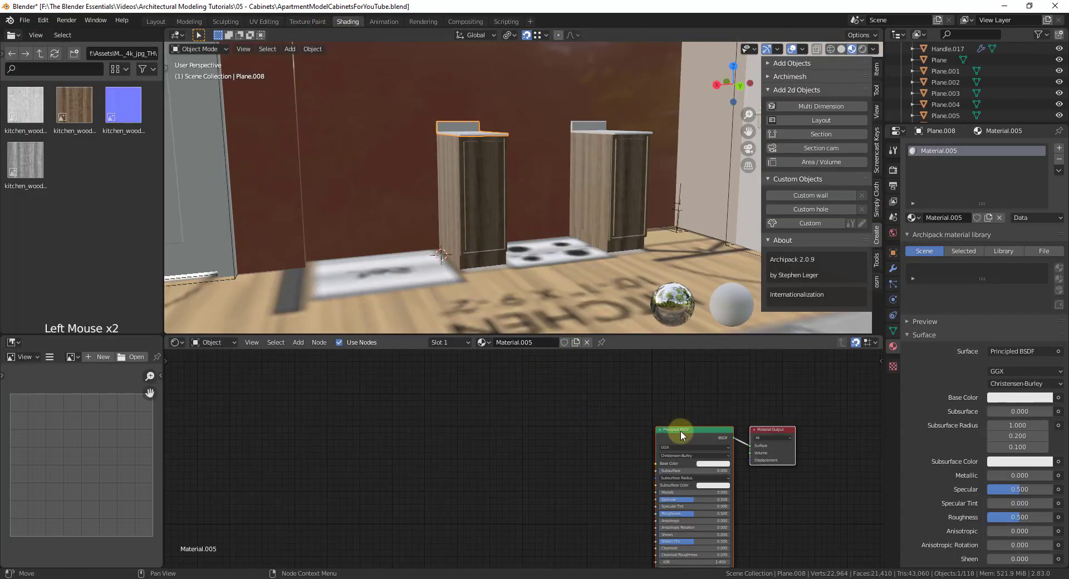
# - Load the Granite_Red_001 texture maps into the countertop material with Principled Texture Setup and check the stone on the countertop and backsplash
pyautogui.hotkey('shift', 'ctrl', 't')
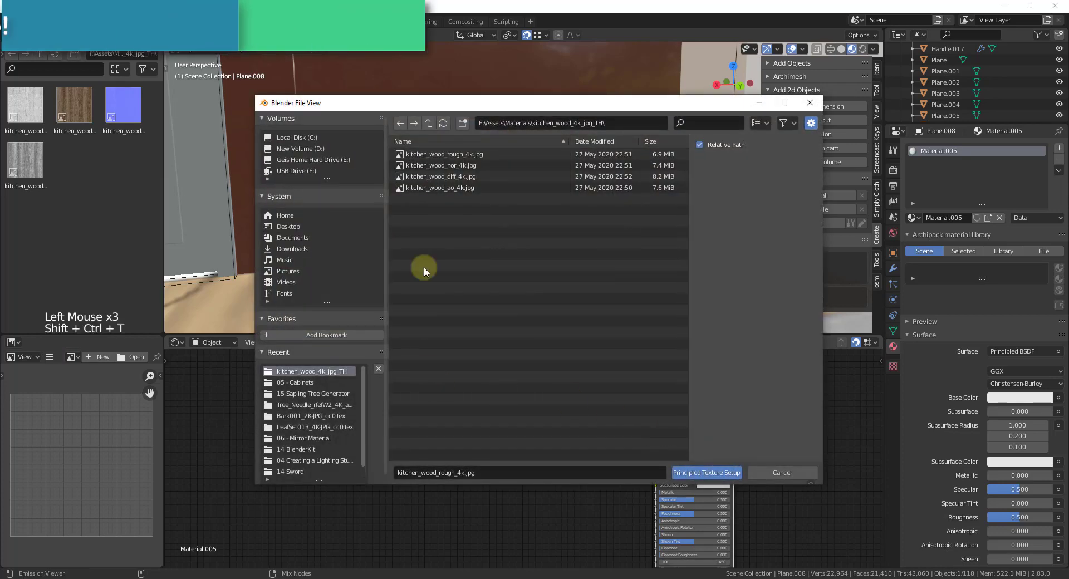
pyautogui.keyDown('shift'); pyautogui.click(452, 210); pyautogui.keyUp('shift')
pyautogui.click(705, 472)
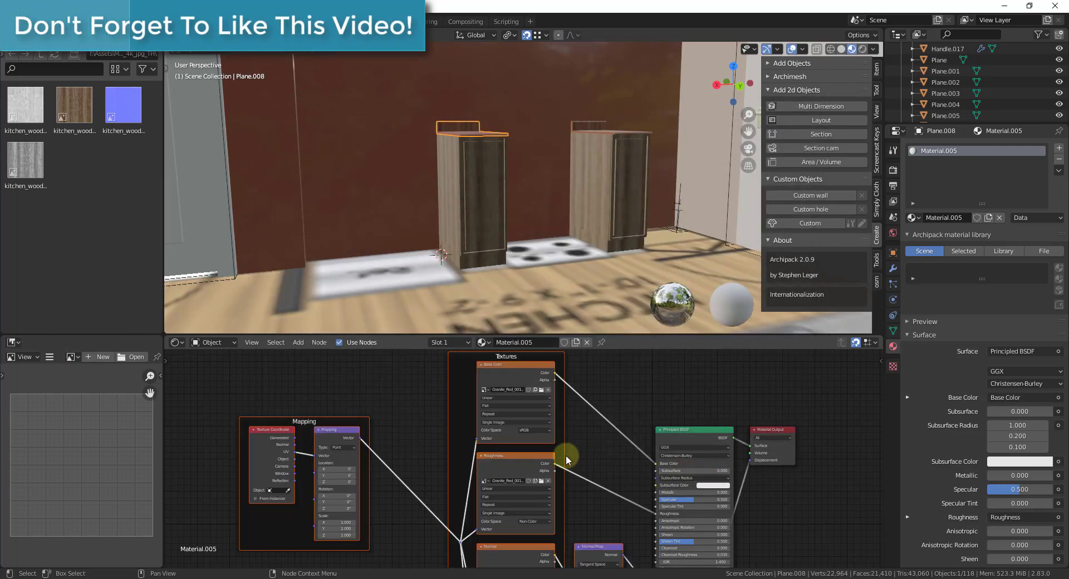
pyautogui.moveTo(484, 112); pyautogui.dragTo(477, 226, button='middle')
pyautogui.scroll(6, 440, 123)
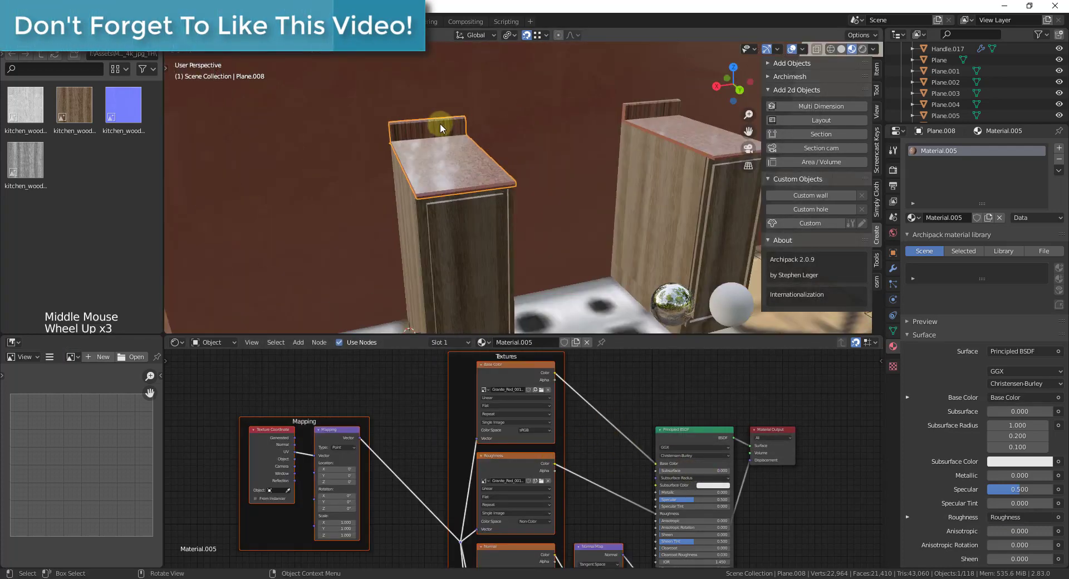
pyautogui.scroll(-1, 508, 172)
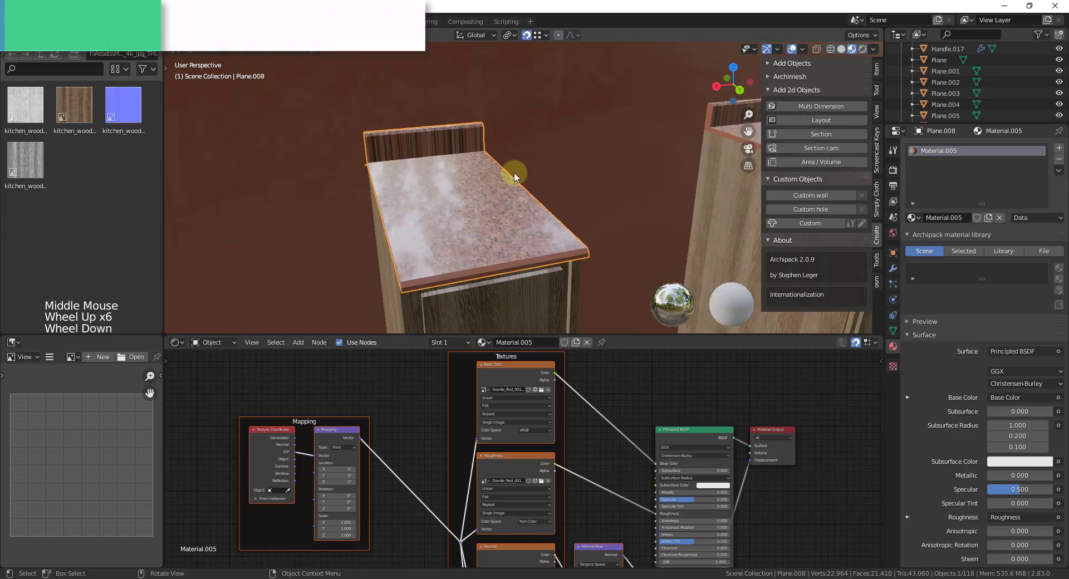
pyautogui.moveTo(509, 172); pyautogui.dragTo(487, 176, button='middle')
# - In the UV Editing workspace, select all faces of the countertop and unwrap them with Cube Projection
pyautogui.click(264, 21)
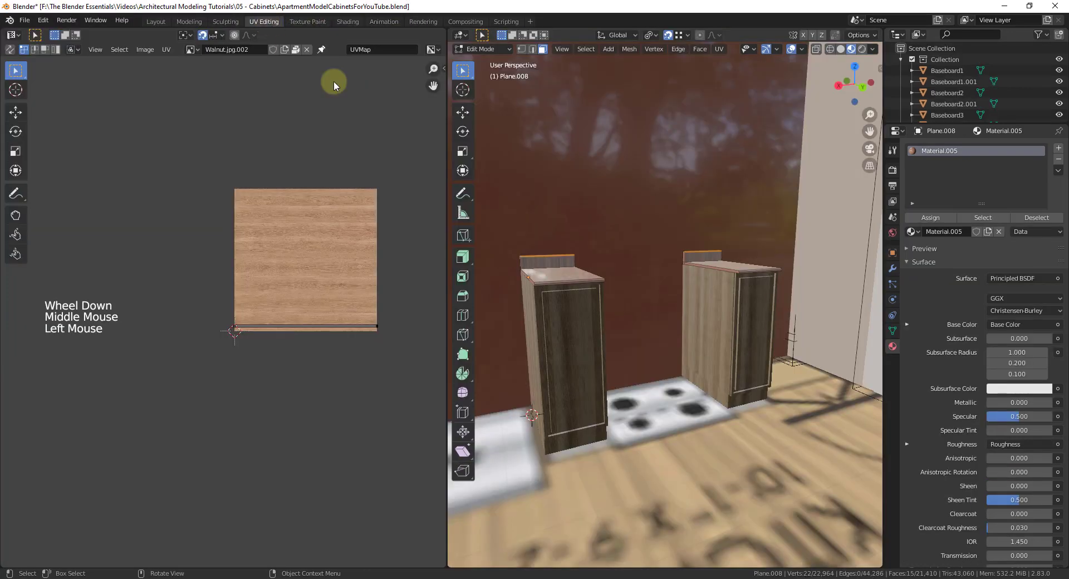
pyautogui.scroll(2, 557, 279)
pyautogui.press('Tab')
pyautogui.press('Tab')
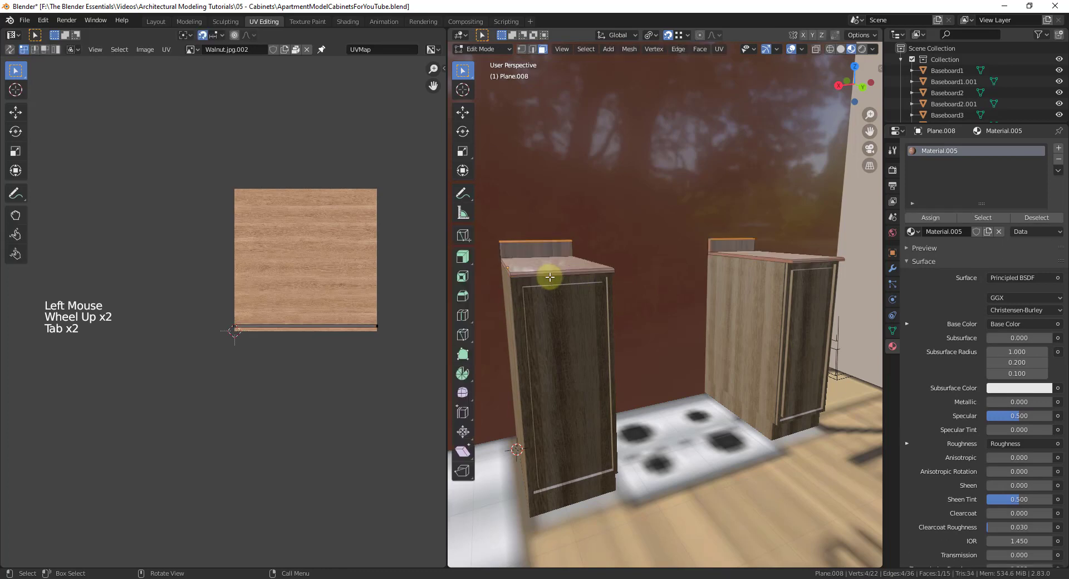
pyautogui.moveTo(554, 276); pyautogui.dragTo(567, 275, button='middle')
pyautogui.scroll(-3, 551, 286)
pyautogui.scroll(4, 645, 289)
pyautogui.press('a')
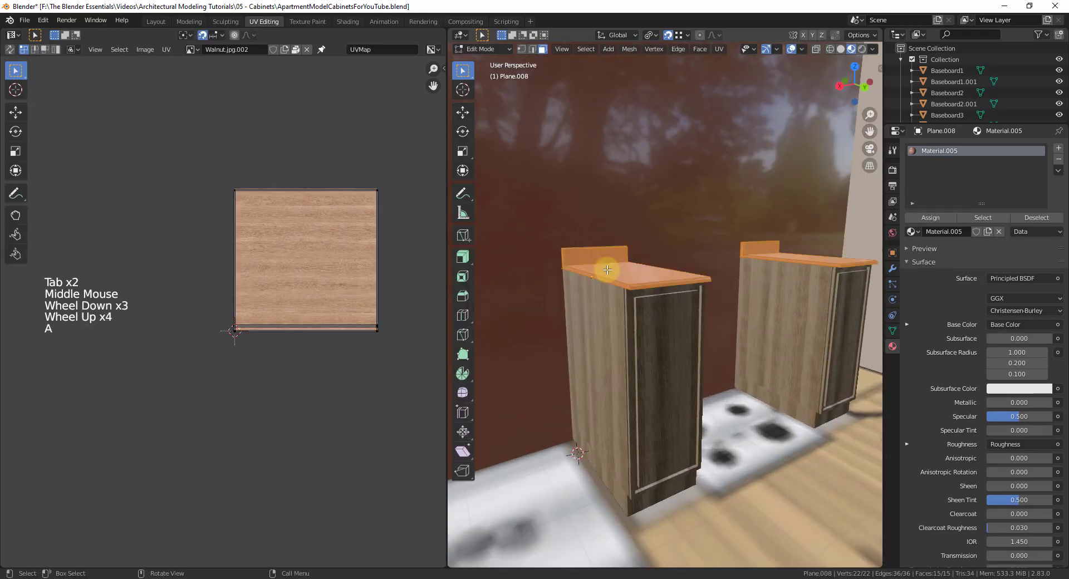
pyautogui.rightClick(627, 273)
pyautogui.moveTo(628, 274)
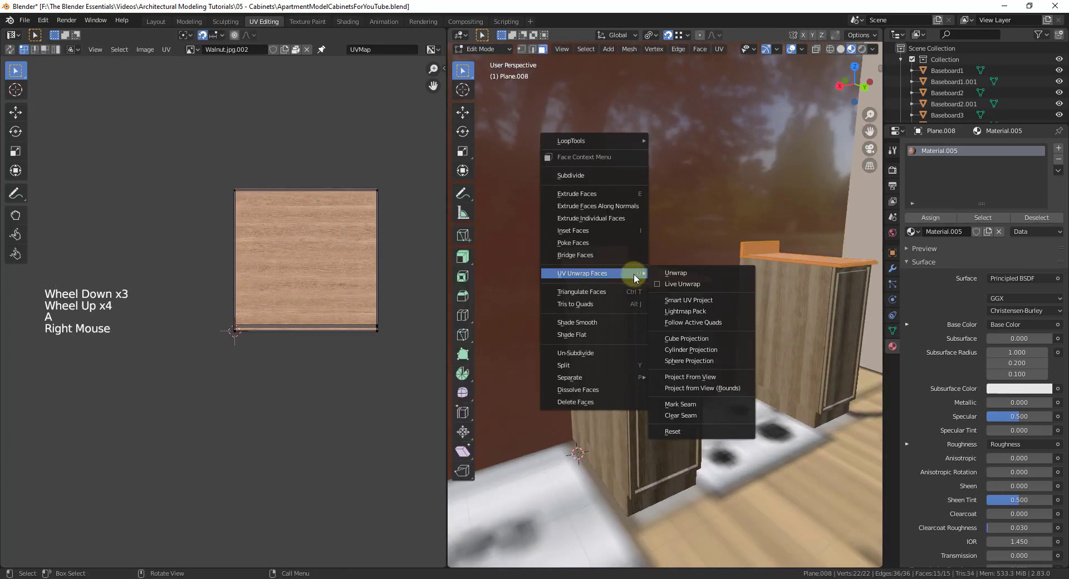
pyautogui.click(694, 339)
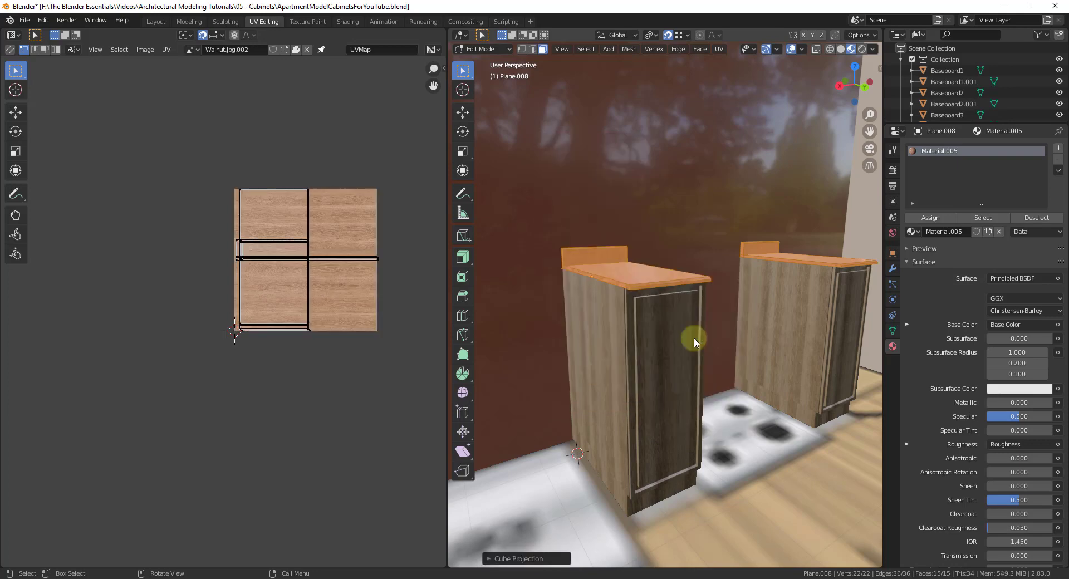
# - Scale all of the countertop's UVs up to slightly more than double their size for a finer granite grain, and return to Object Mode
pyautogui.middleClick(592, 291)
pyautogui.scroll(6, 616, 294)
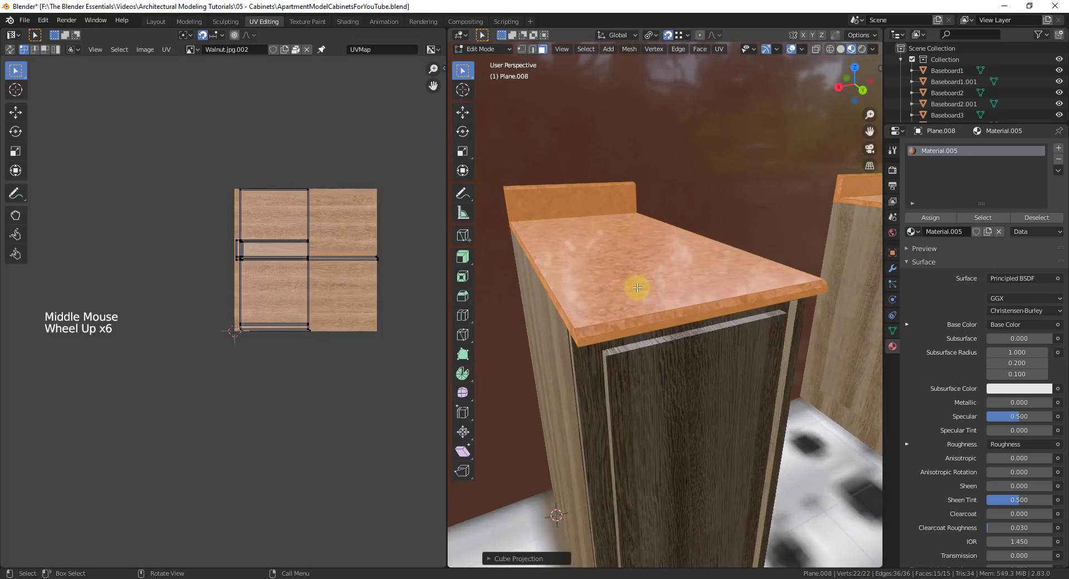
pyautogui.scroll(-2, 608, 288)
pyautogui.scroll(5, 601, 289)
pyautogui.moveTo(602, 289); pyautogui.dragTo(615, 320, button='middle')
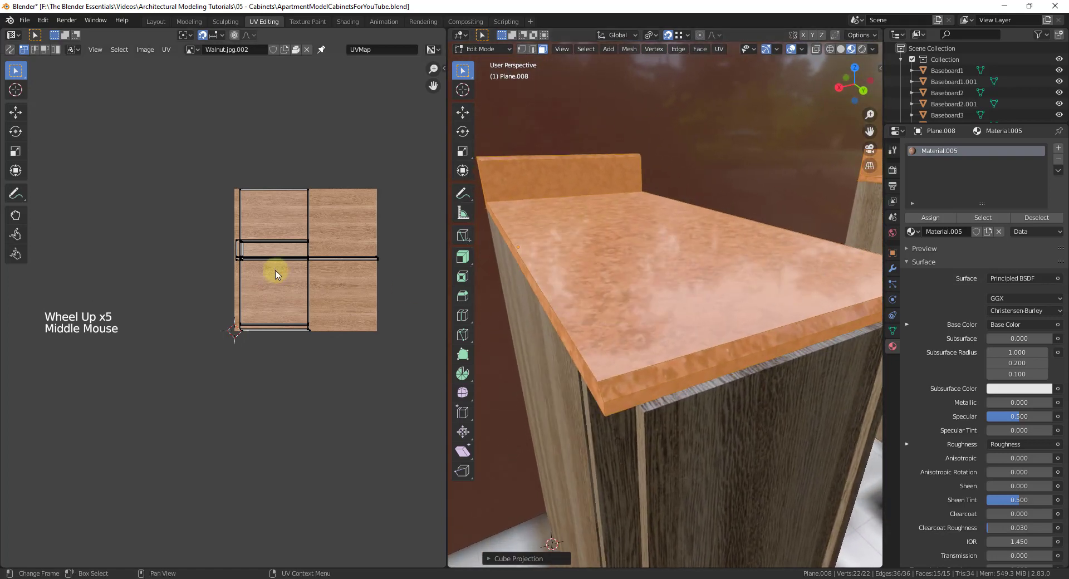
pyautogui.press('a')
pyautogui.press('s')
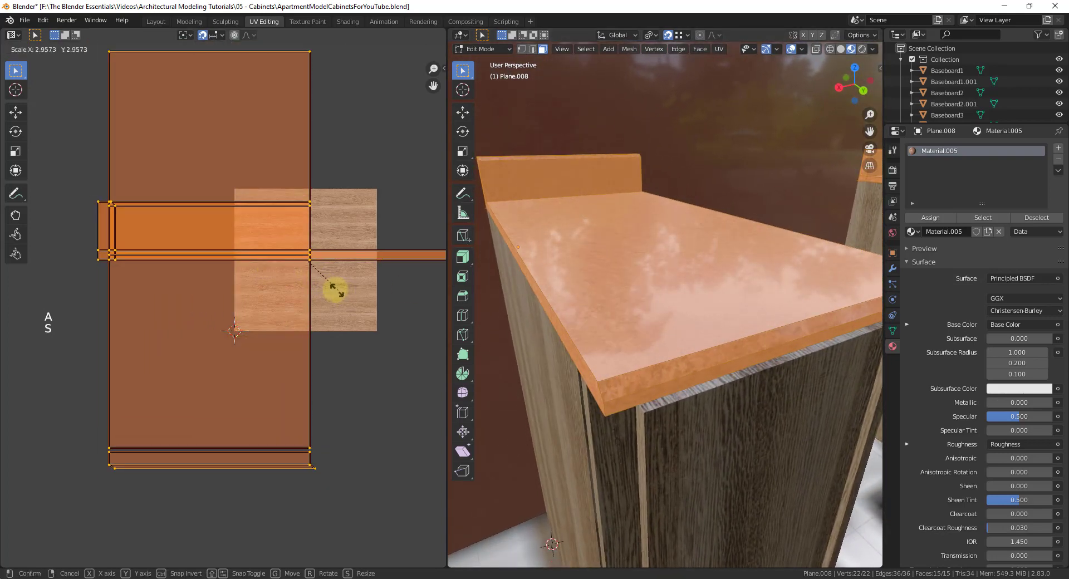
pyautogui.click(317, 289)
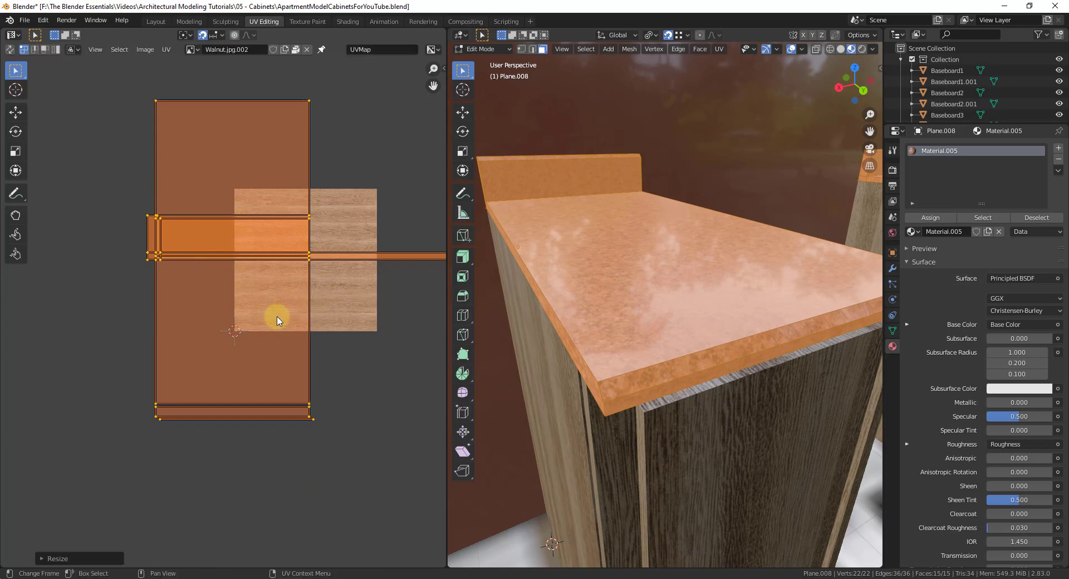
pyautogui.scroll(-4, 632, 310)
pyautogui.moveTo(633, 310); pyautogui.dragTo(594, 307, button='middle')
pyautogui.press('Tab')
pyautogui.scroll(-3, 668, 256)
pyautogui.scroll(4, 594, 307)
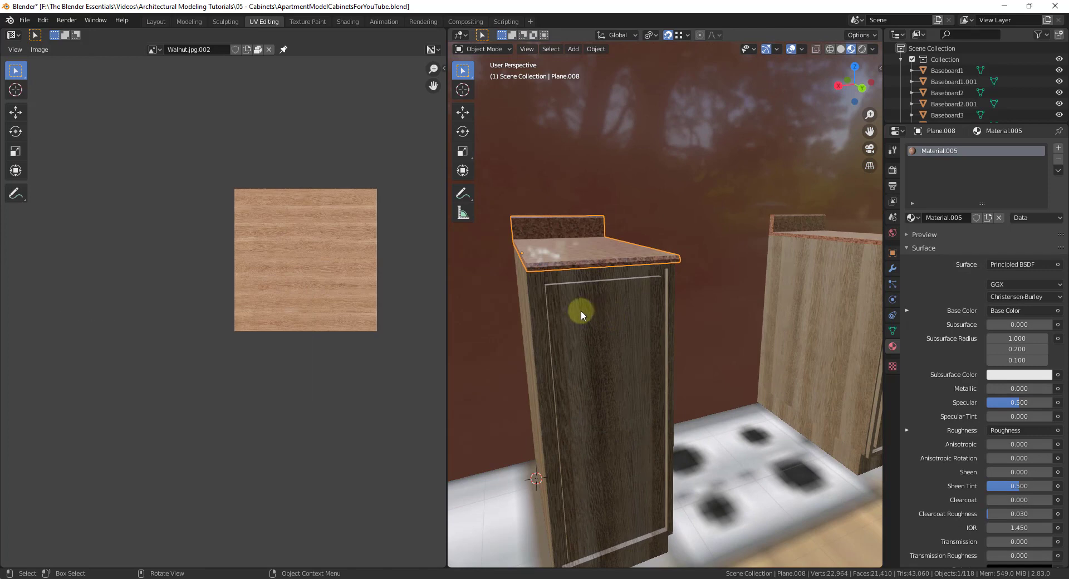
# - Select the original cabinet's body and display the scene with Material Preview shading in the Layout workspace
pyautogui.click(593, 312)
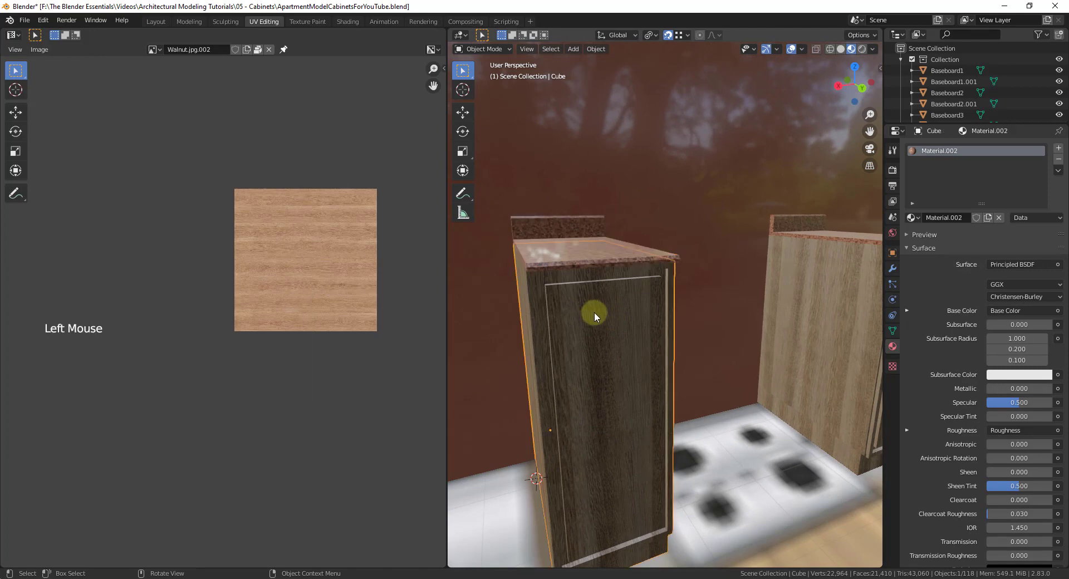
pyautogui.scroll(-2, 594, 312)
pyautogui.click(155, 21)
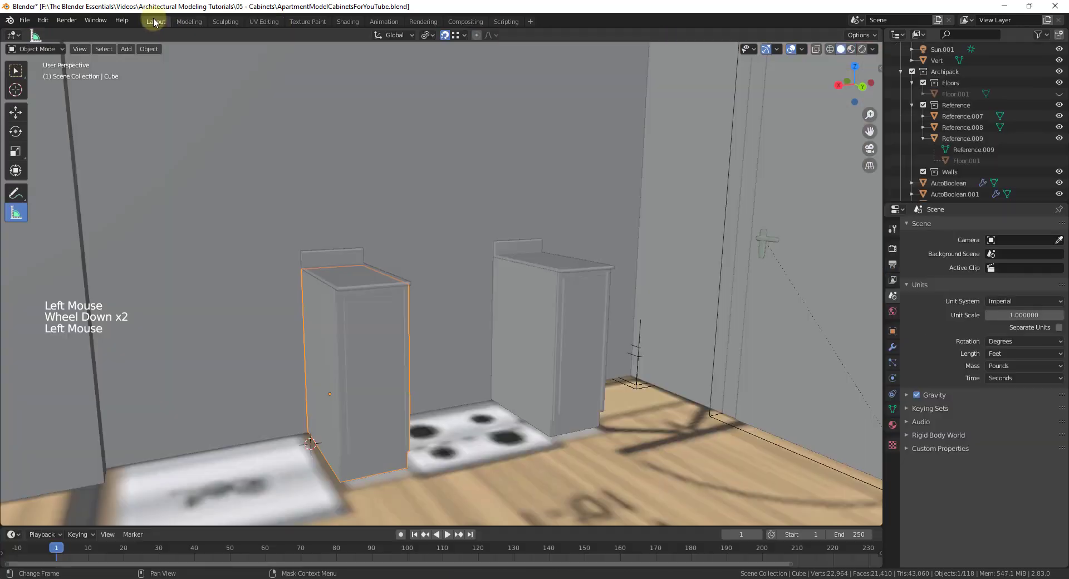
pyautogui.scroll(-2, 383, 337)
pyautogui.scroll(4, 384, 337)
pyautogui.moveTo(417, 281); pyautogui.dragTo(609, 168, button='middle')
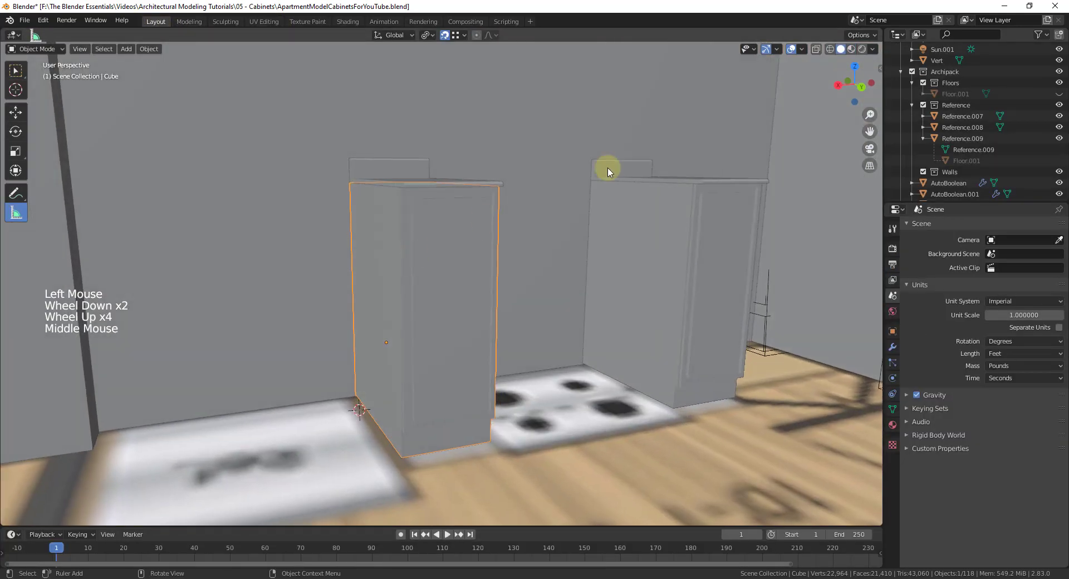
pyautogui.click(851, 49)
pyautogui.scroll(3, 425, 208)
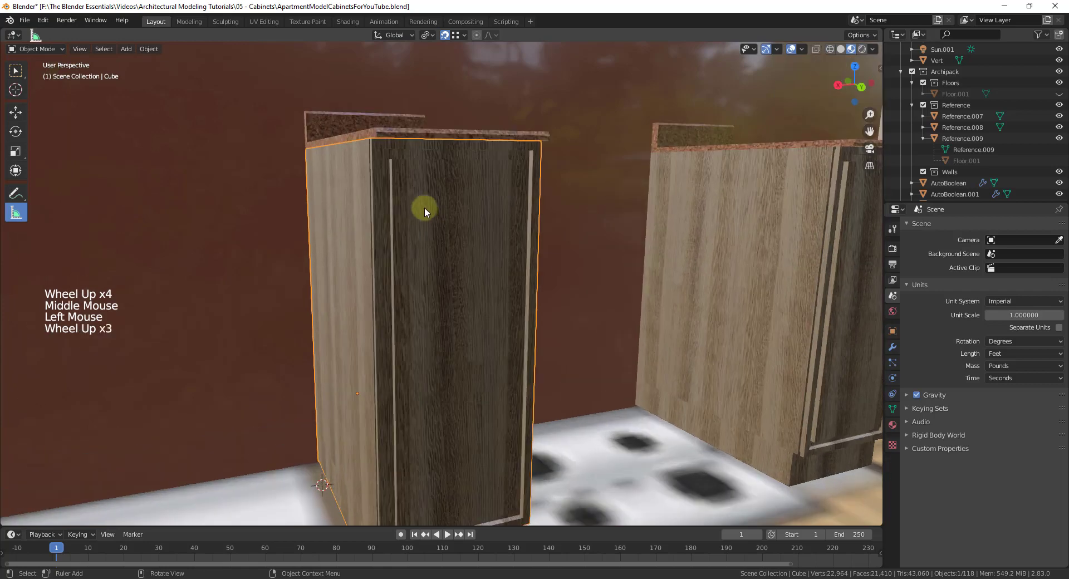
pyautogui.moveTo(424, 207); pyautogui.dragTo(449, 214, button='middle')
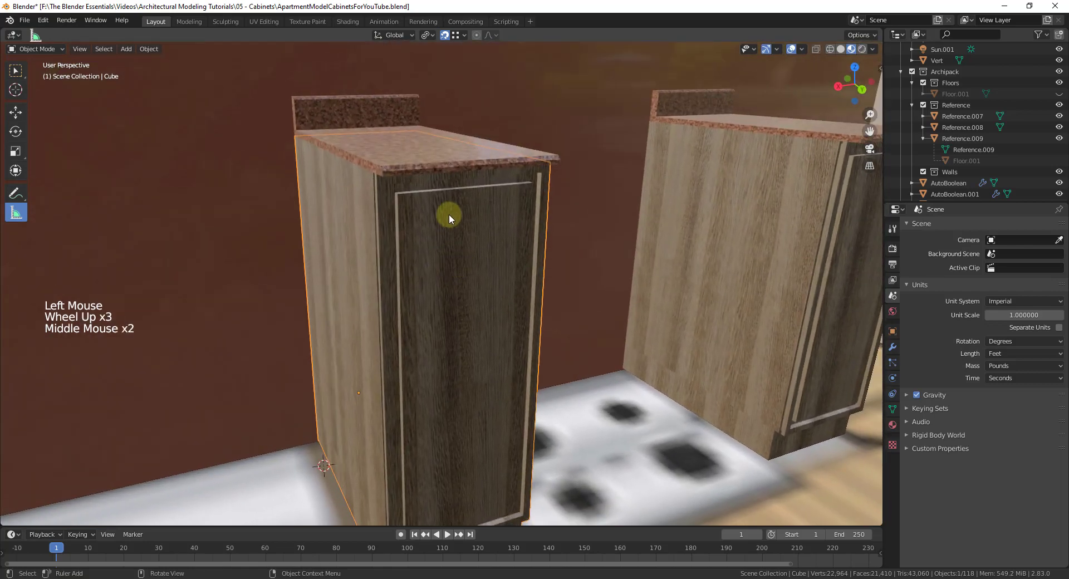
pyautogui.click(448, 214)
pyautogui.press('Escape')
pyautogui.scroll(-4, 553, 260)
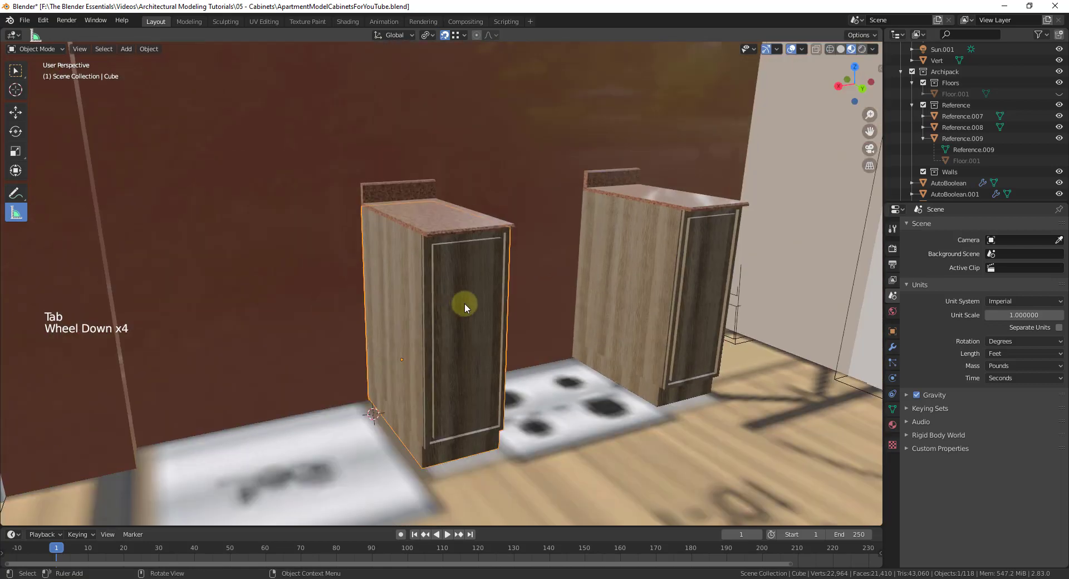
# - Add a cube mesh at the 3D cursor beside the original cabinet and scale it down to about 0.138
pyautogui.scroll(1, 452, 286)
pyautogui.hotkey('shift', 'a')
pyautogui.moveTo(450, 290)
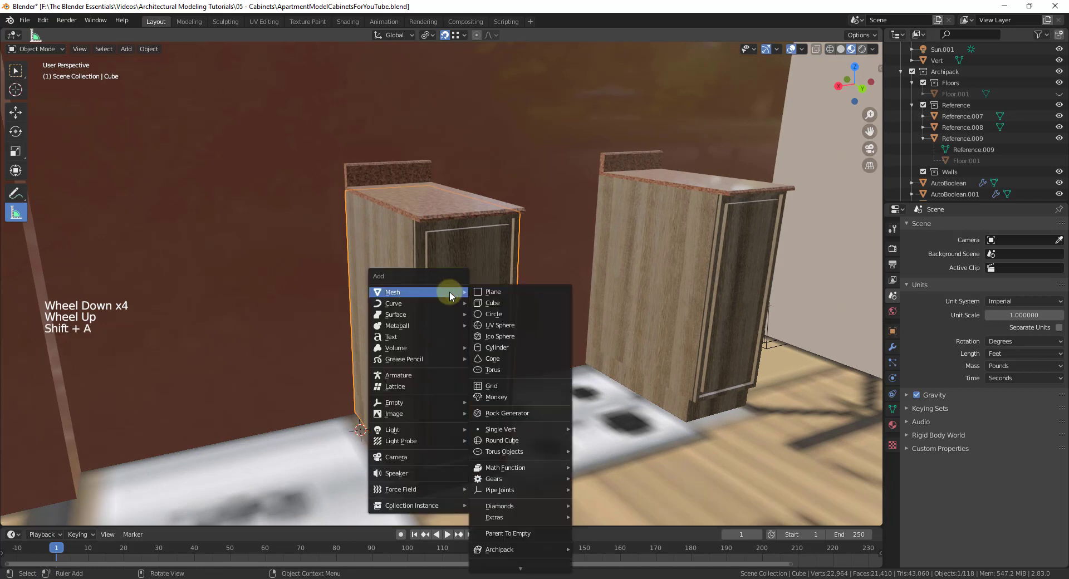
pyautogui.click(492, 303)
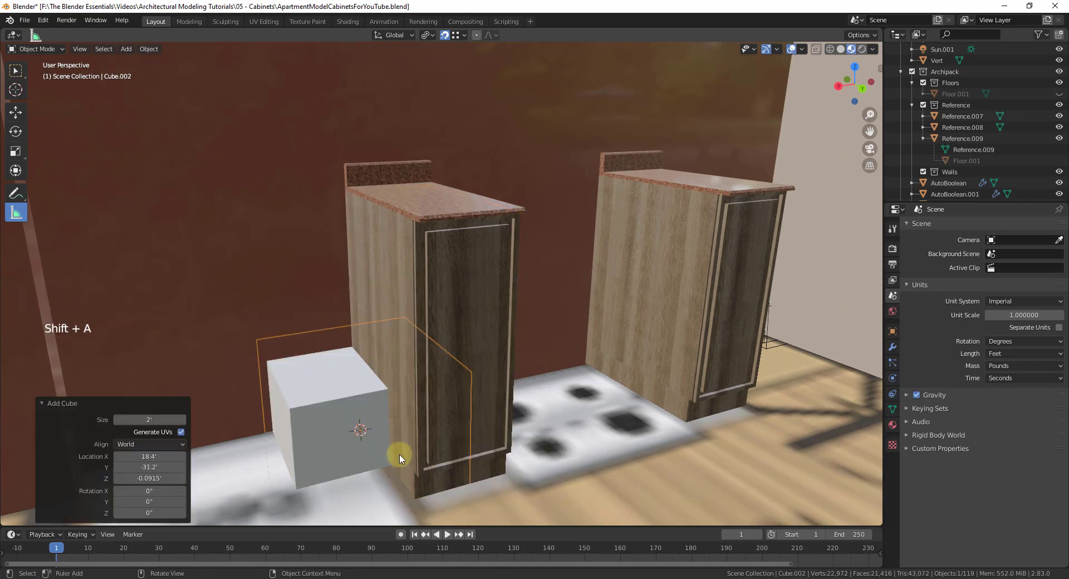
pyautogui.press('s')
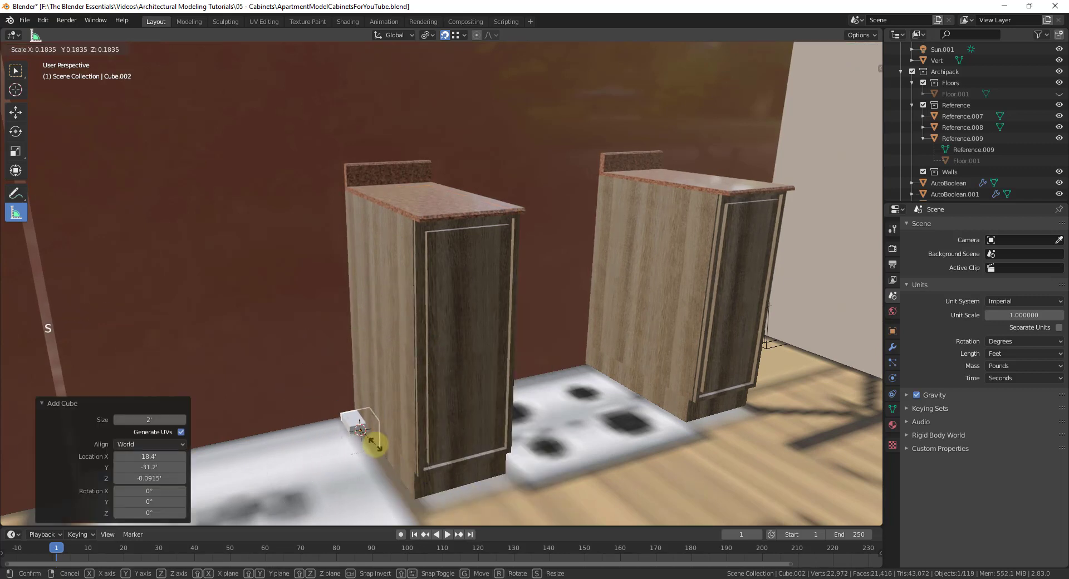
pyautogui.click(368, 440)
# - Move the cube up to the upper part of the original cabinet's front panel and about 0.405' outward along Y
pyautogui.press('g')
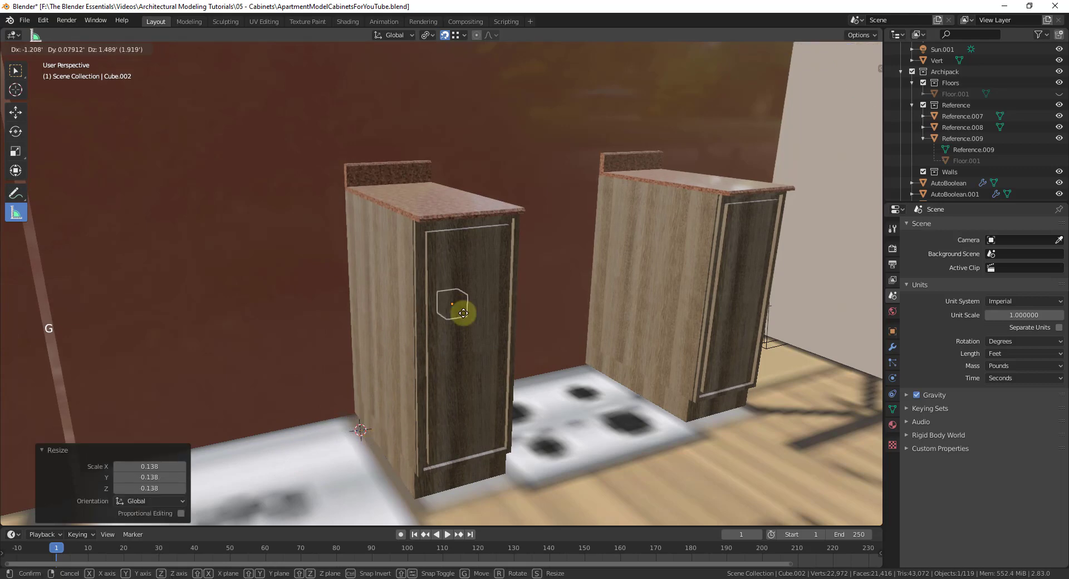
pyautogui.click(489, 239)
pyautogui.moveTo(489, 239)
pyautogui.mouseDown(button='middle')
pyautogui.moveTo(499, 279)
pyautogui.moveTo(480, 229)
pyautogui.mouseUp(button='middle')
pyautogui.scroll(4, 479, 229)
pyautogui.press('g')
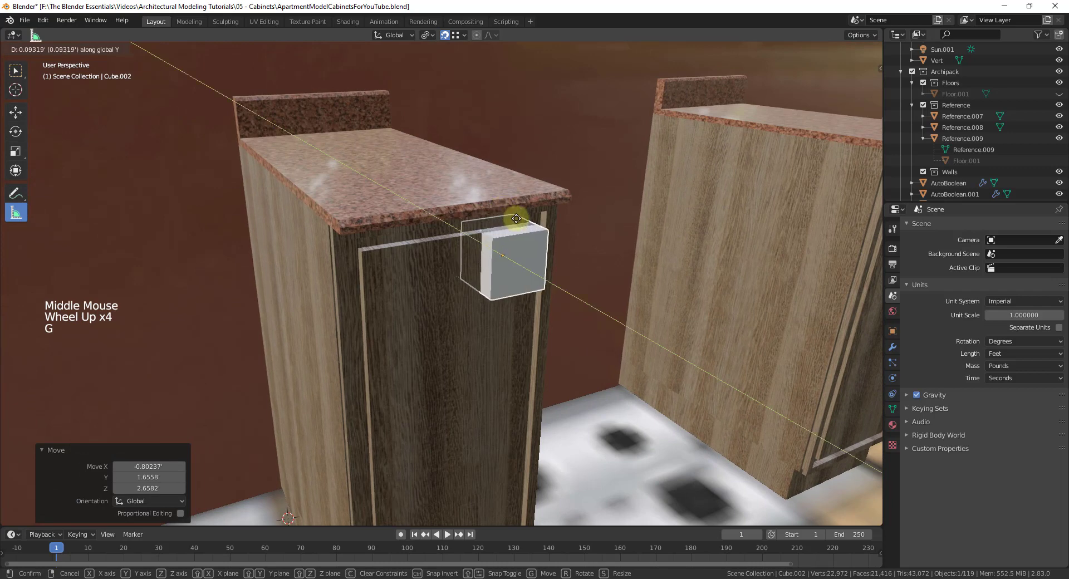
pyautogui.click(532, 277)
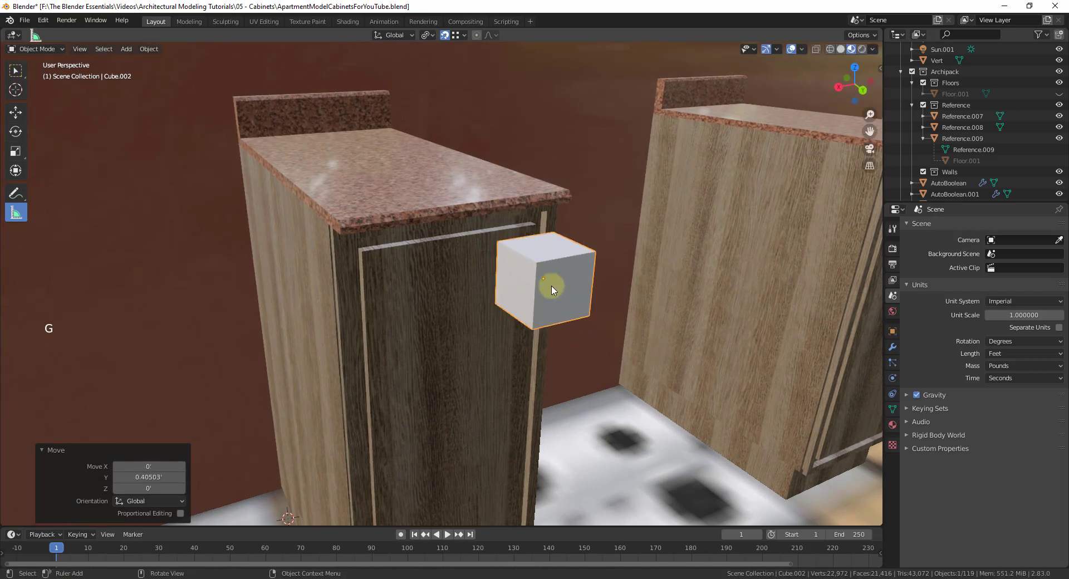
# - Move the cube about 0.278' along X to the middle of the front panel and scale it down to about 0.164
pyautogui.moveTo(532, 276); pyautogui.dragTo(531, 256, button='middle')
pyautogui.scroll(2, 529, 274)
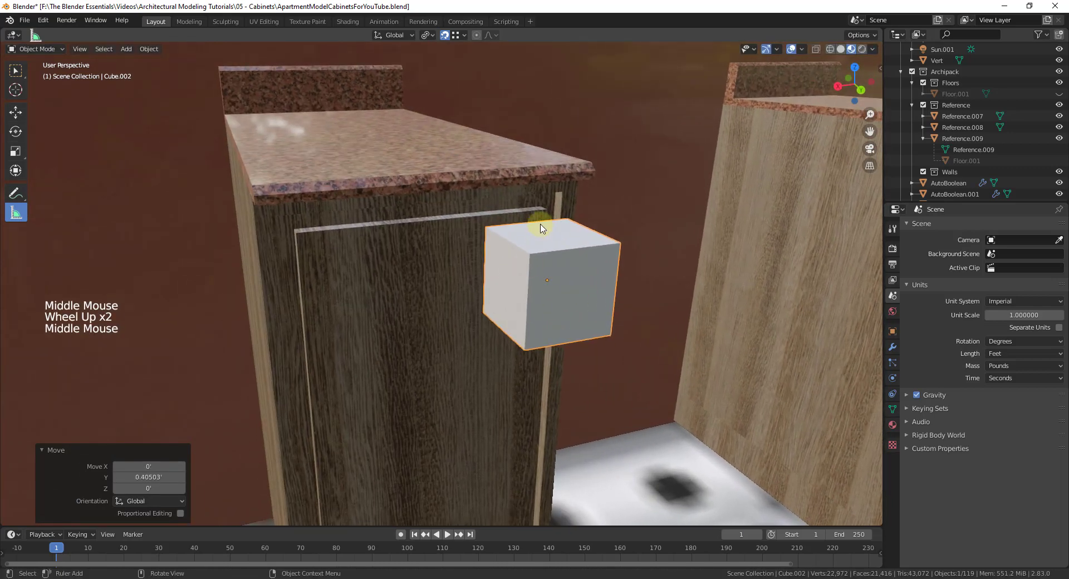
pyautogui.scroll(1, 528, 225)
pyautogui.press('g')
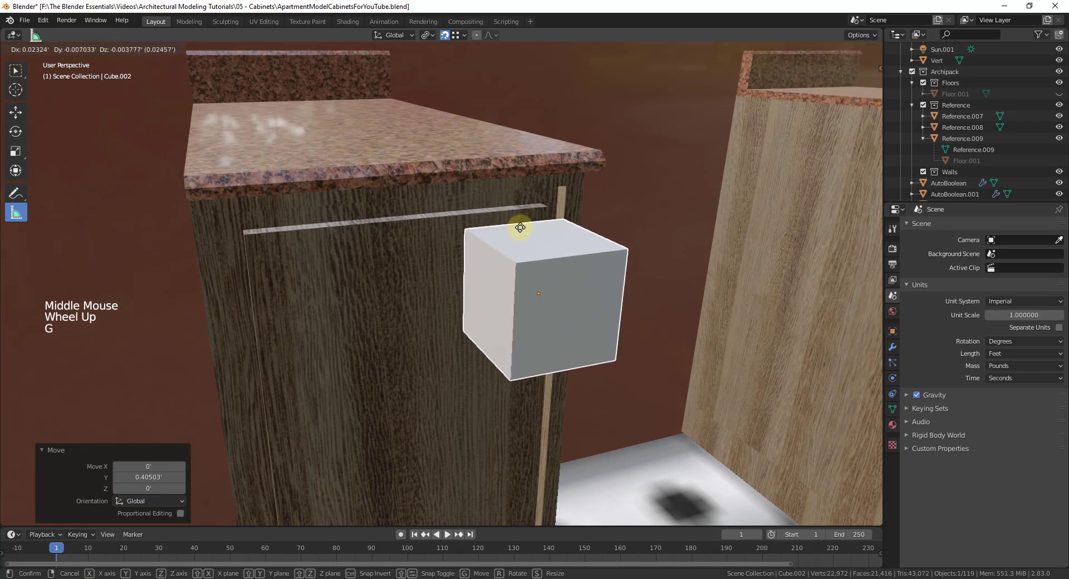
pyautogui.press('x')
pyautogui.click(429, 241)
pyautogui.press('s')
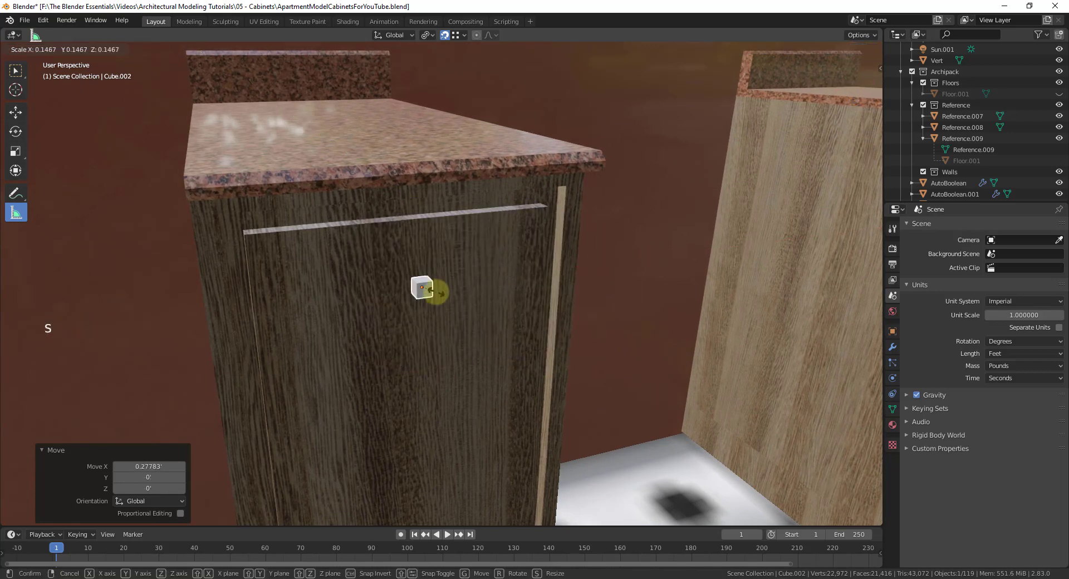
pyautogui.click(438, 292)
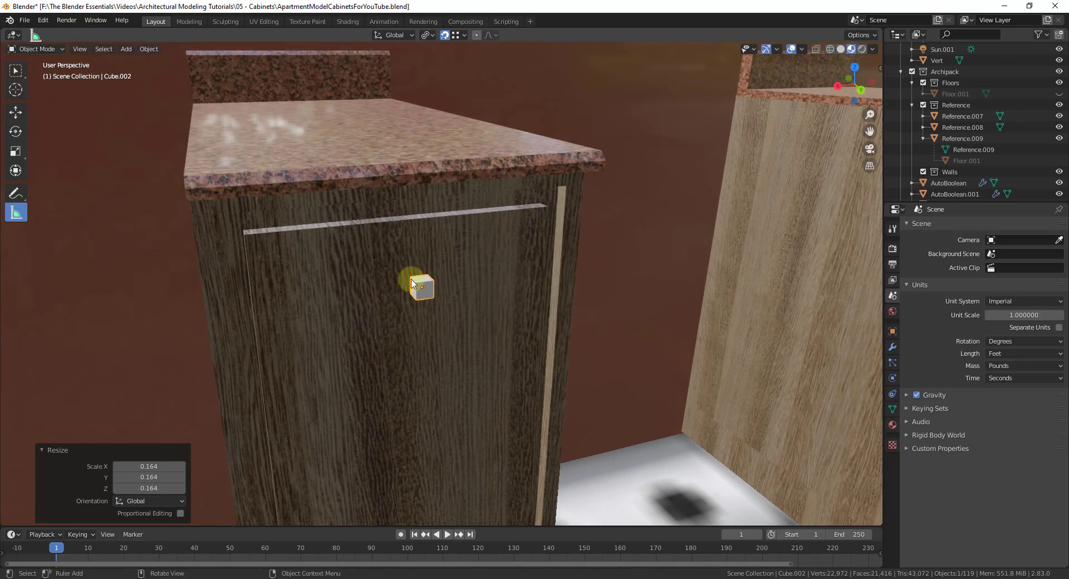
# - In a wireframe top view, snap the cube back about 0.036' along Y to the countertop's front edge
pyautogui.click(854, 66)
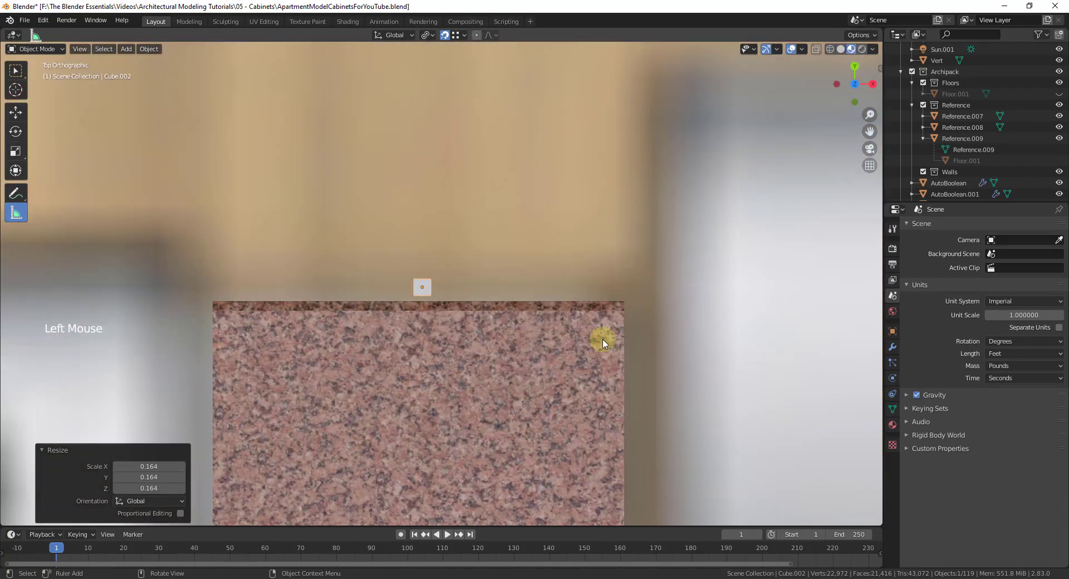
pyautogui.scroll(2, 429, 284)
pyautogui.press('z')
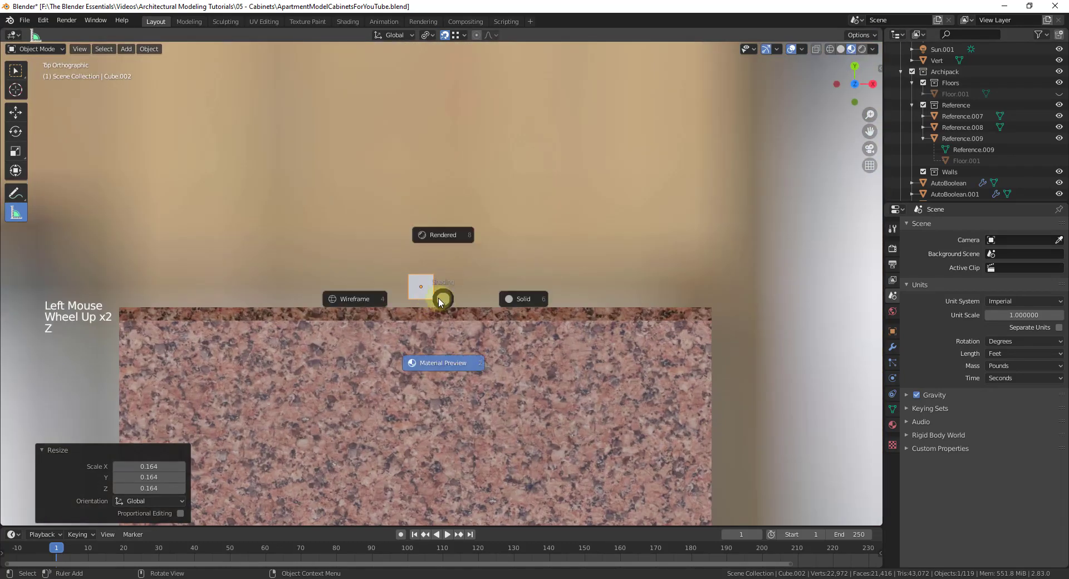
pyautogui.press('g')
pyautogui.press('x')
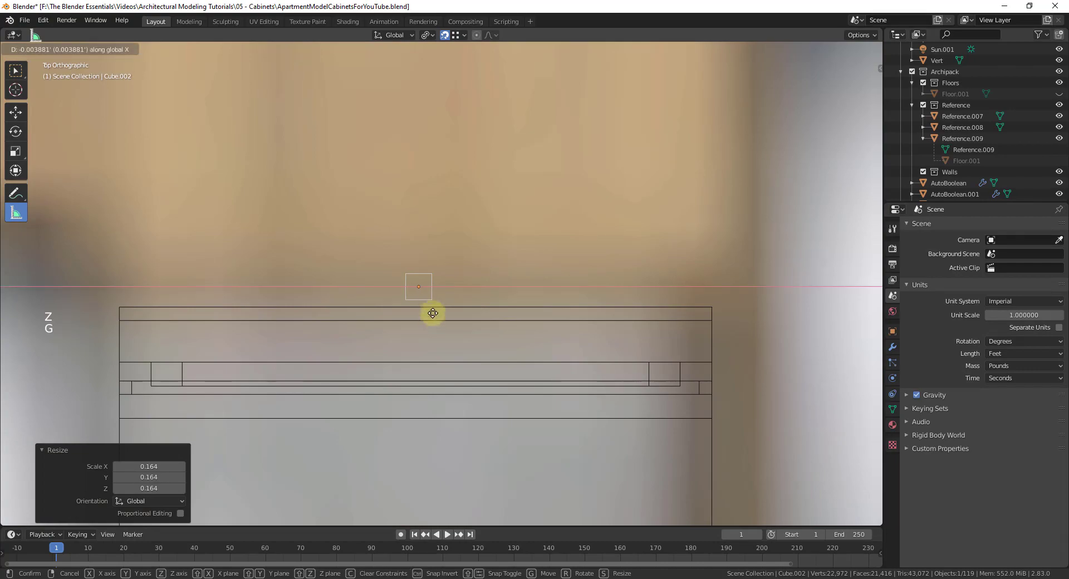
pyautogui.press('y')
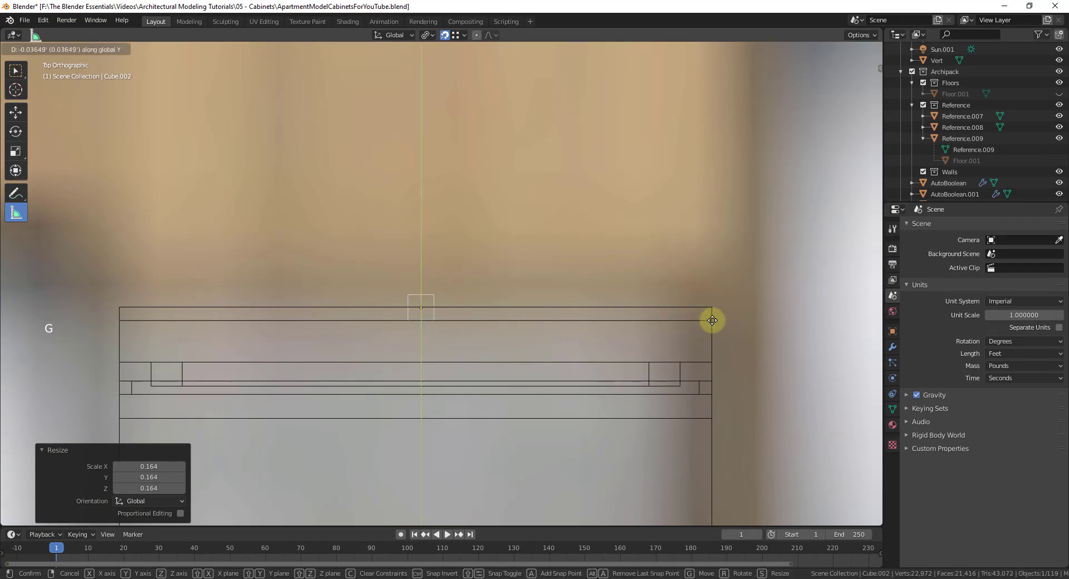
pyautogui.click(712, 320)
# - Restore Material Preview shading and stretch the cube to about 9 times its length along X as a handle bar
pyautogui.moveTo(668, 375); pyautogui.dragTo(869, 100, button='middle')
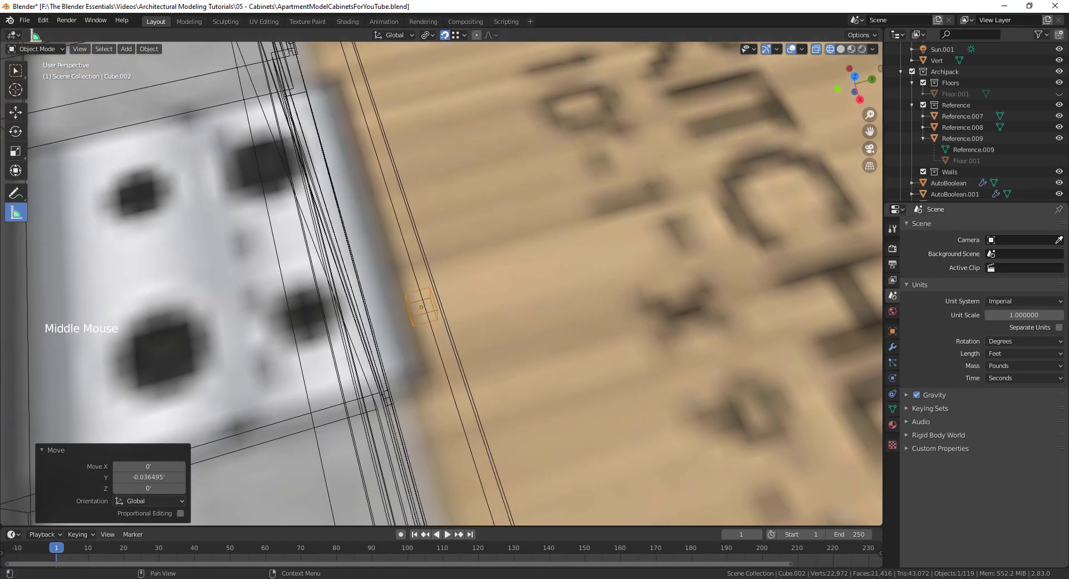
pyautogui.moveTo(496, 348); pyautogui.dragTo(820, 92, button='middle')
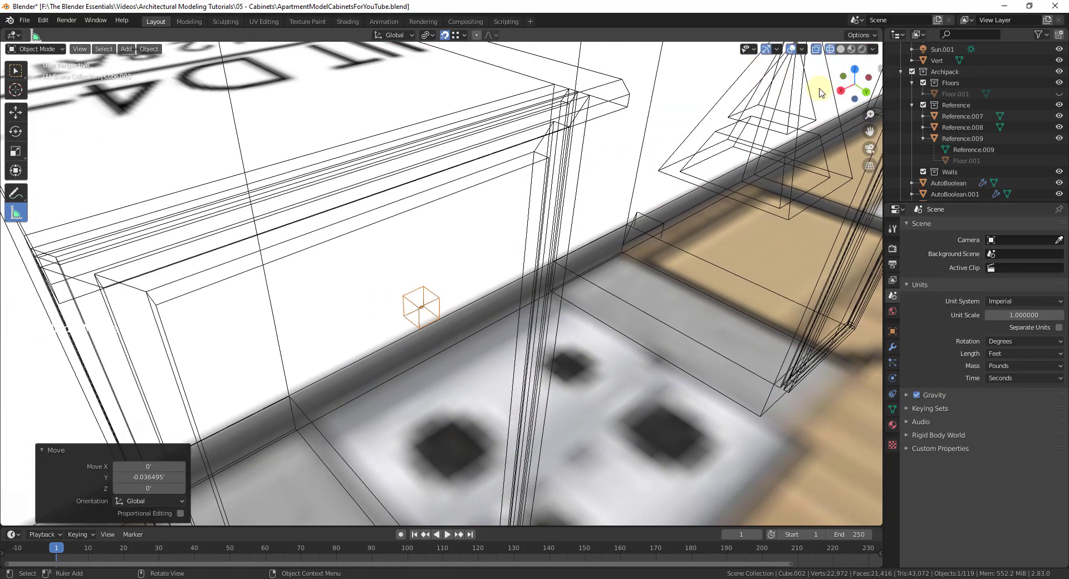
pyautogui.press('z')
pyautogui.click(551, 336)
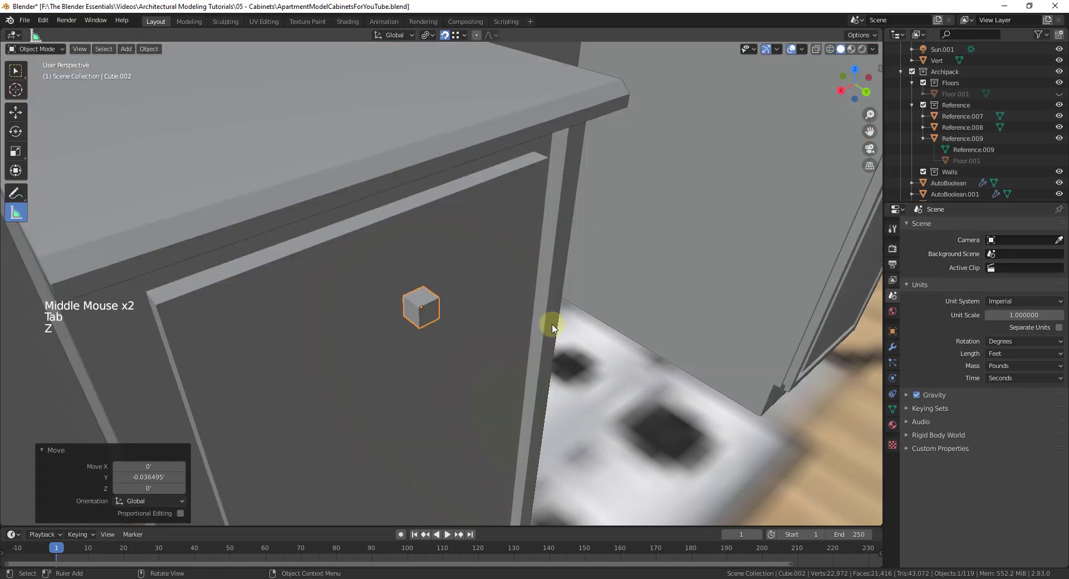
pyautogui.moveTo(556, 315); pyautogui.dragTo(444, 179, button='middle')
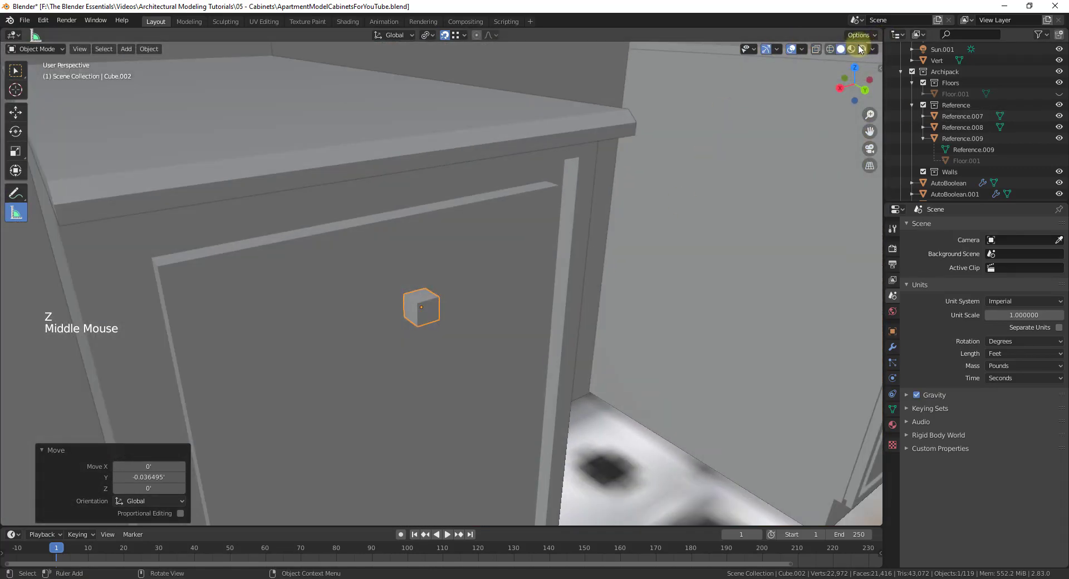
pyautogui.click(851, 49)
pyautogui.press('s')
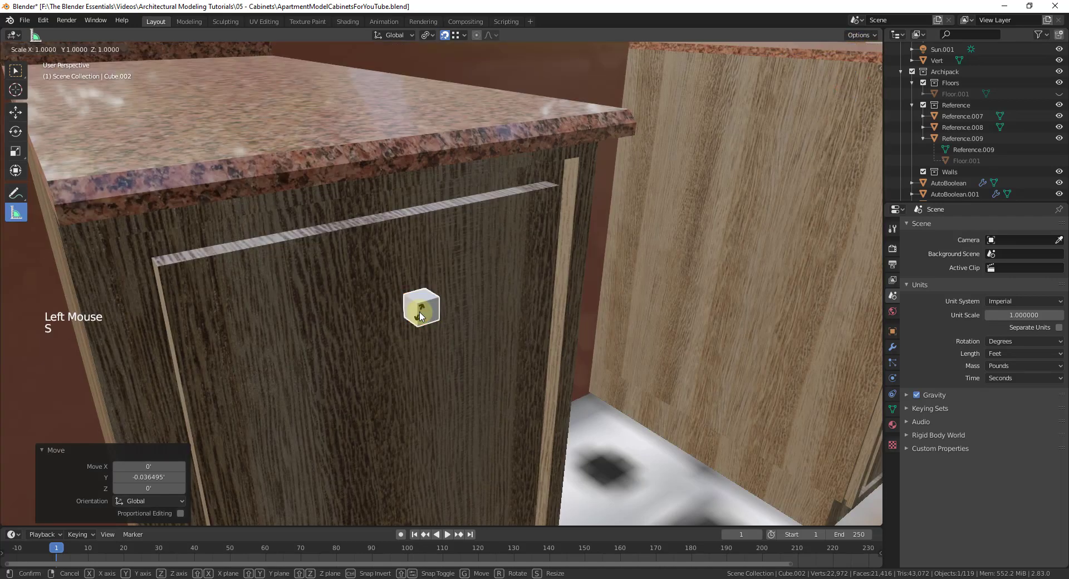
pyautogui.press('x')
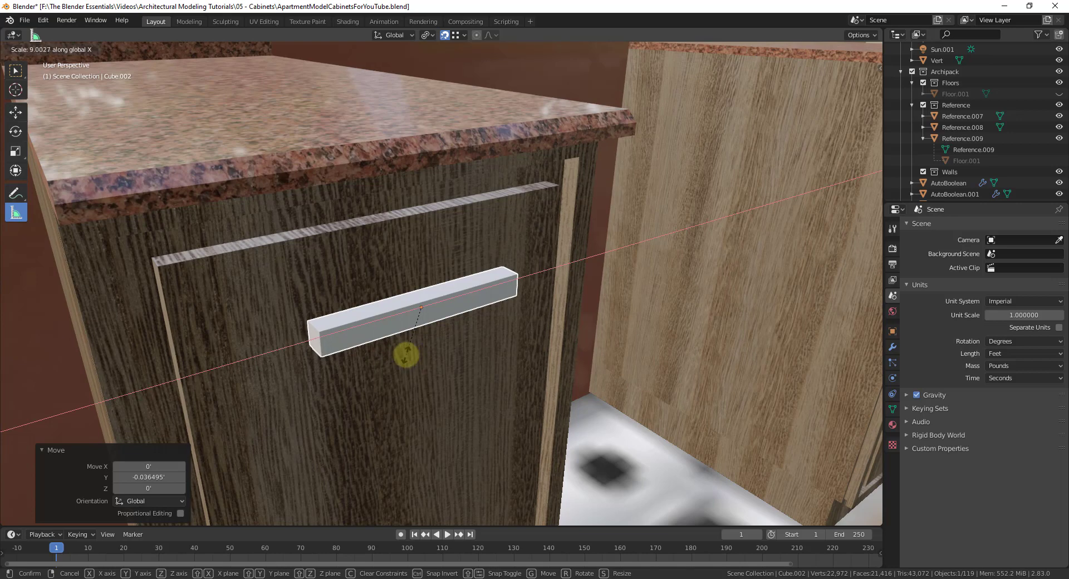
pyautogui.click(407, 354)
# - Flatten the handle bar along Z into a thin strip and enter Edit Mode on it
pyautogui.scroll(3, 456, 315)
pyautogui.moveTo(382, 313); pyautogui.dragTo(419, 323, button='middle')
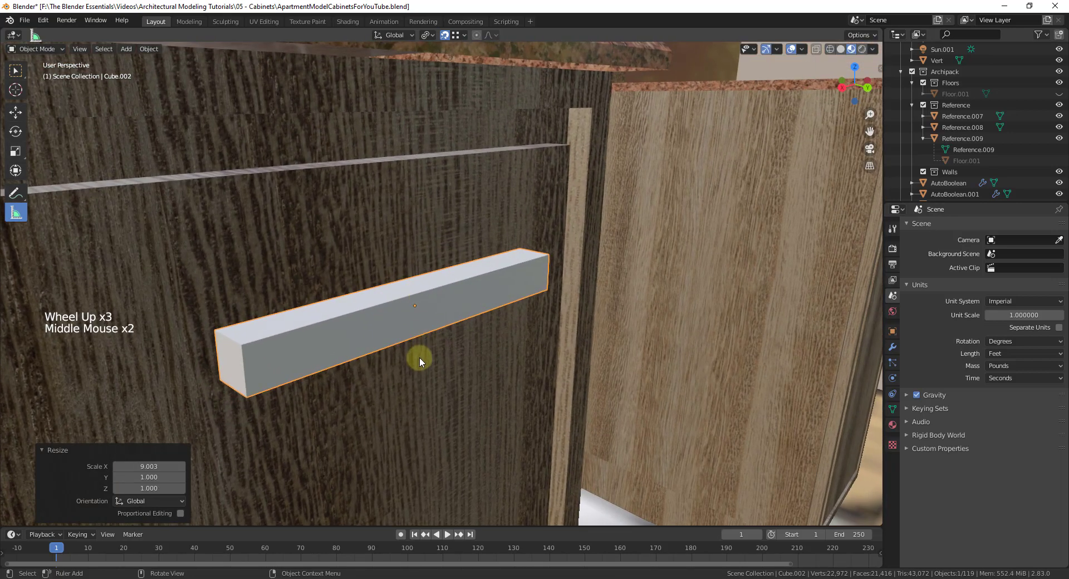
pyautogui.press('s')
pyautogui.press('y')
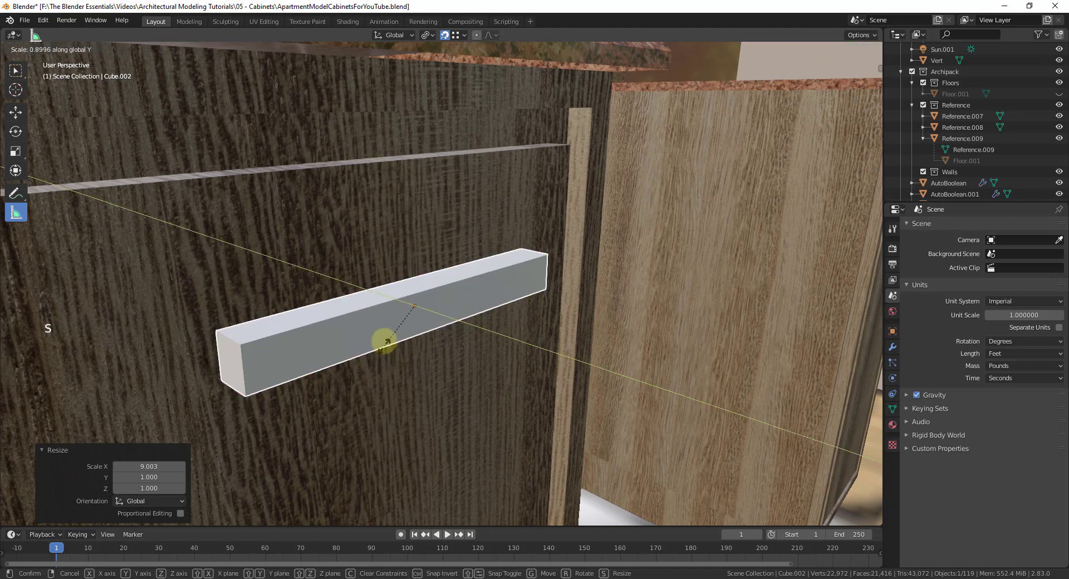
pyautogui.press('z')
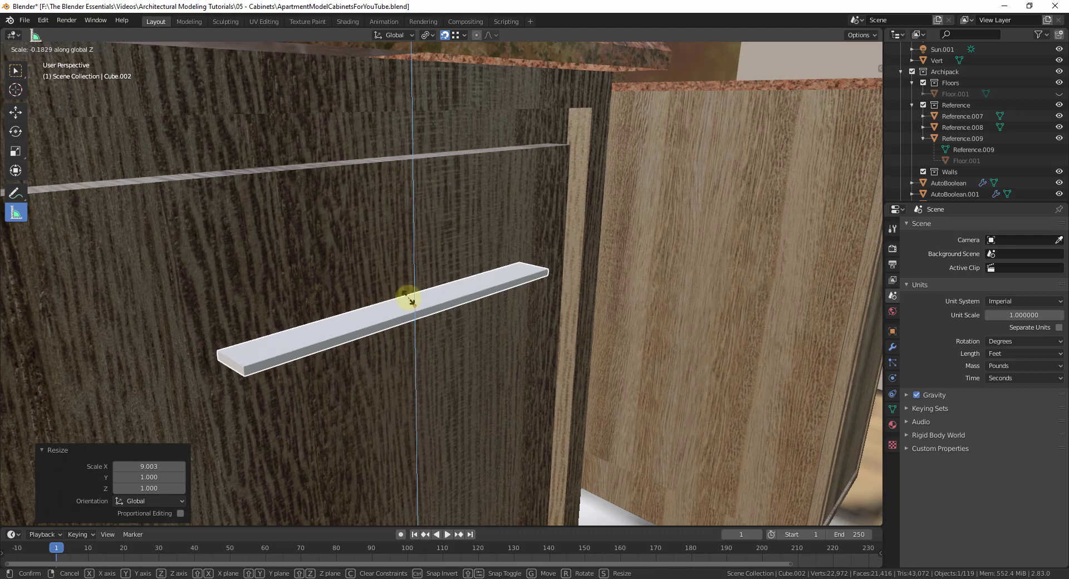
pyautogui.click(402, 301)
pyautogui.press('Tab')
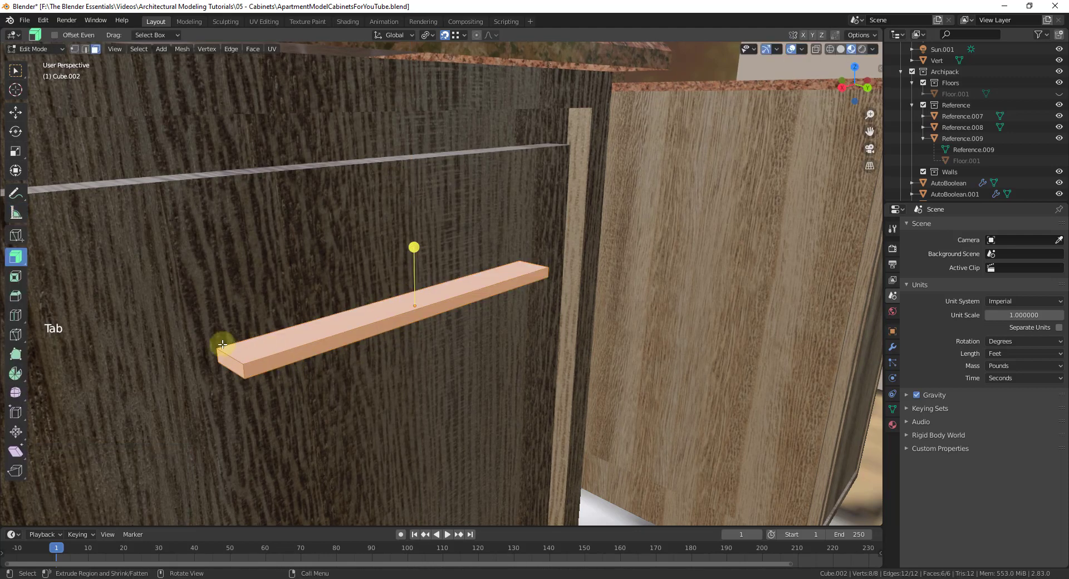
# - Add a lengthwise loop cut along the handle bar, positioned close to its front edge
pyautogui.hotkey('ctrl', 'r')
pyautogui.click(240, 360)
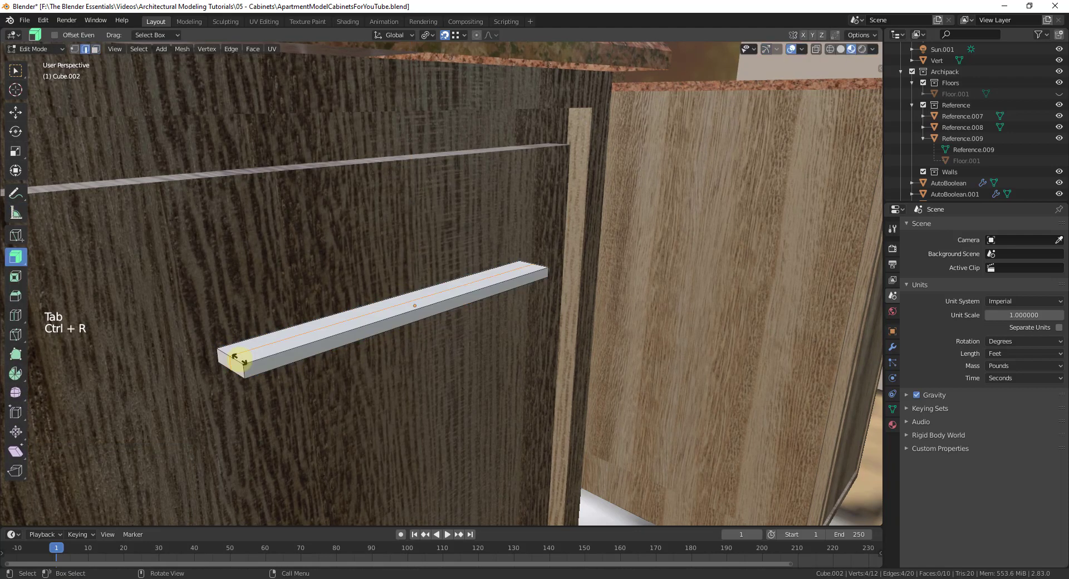
pyautogui.click(249, 362)
# - Extrude the narrow front strip of the handle's underside down about 0.025' to form a lip and return to Object Mode
pyautogui.moveTo(248, 363); pyautogui.dragTo(351, 197, button='middle')
pyautogui.press('3')
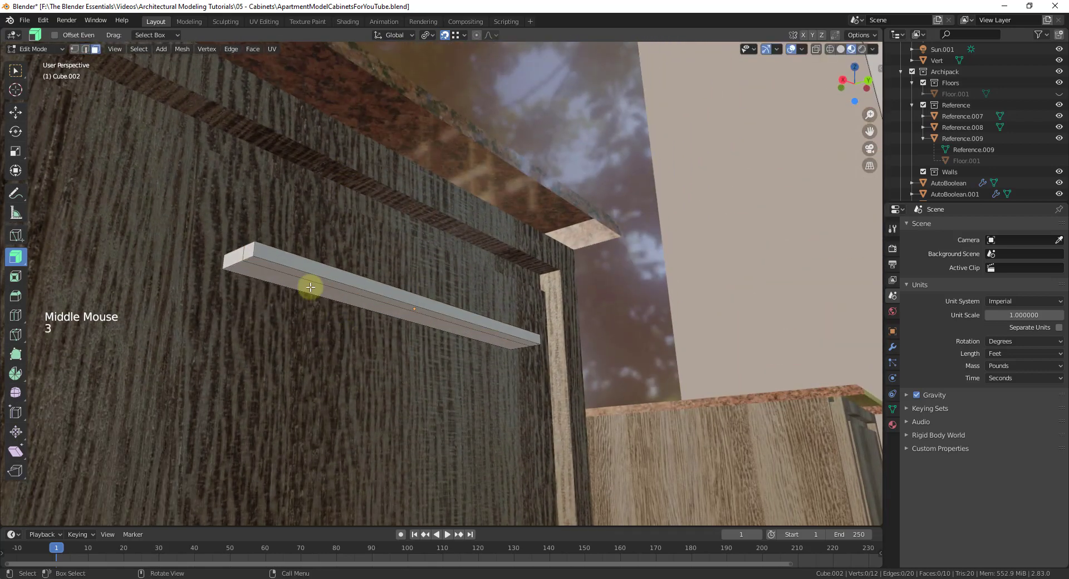
pyautogui.click(319, 279)
pyautogui.press('e')
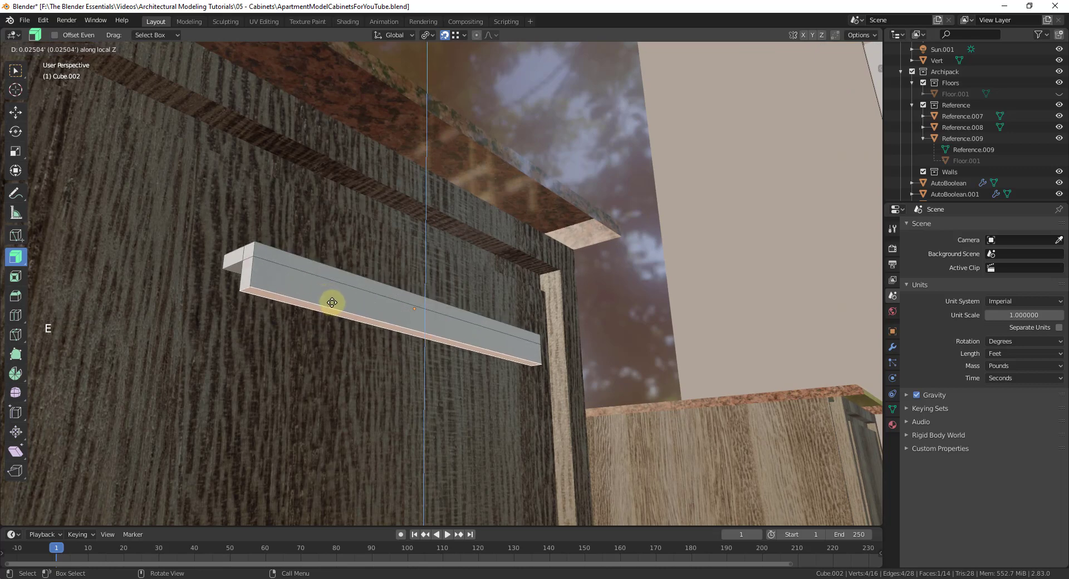
pyautogui.click(334, 304)
pyautogui.moveTo(420, 311); pyautogui.dragTo(485, 377, button='middle')
pyautogui.scroll(-4, 481, 374)
pyautogui.press('Tab')
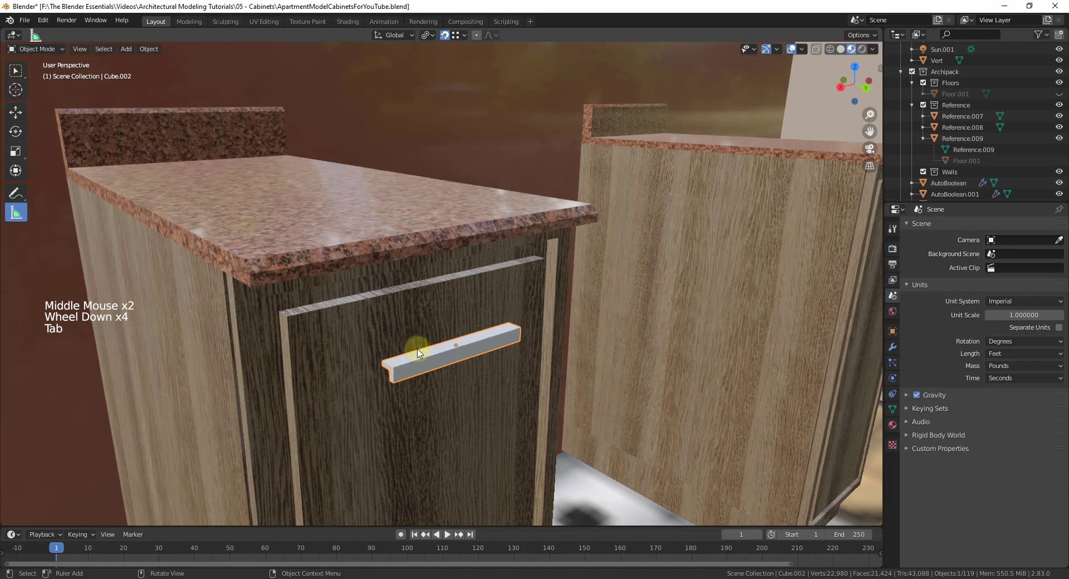
# - Move the handle about -0.072' along Y against the cabinet's front panel
pyautogui.scroll(3, 389, 358)
pyautogui.moveTo(390, 358); pyautogui.dragTo(399, 397, button='middle')
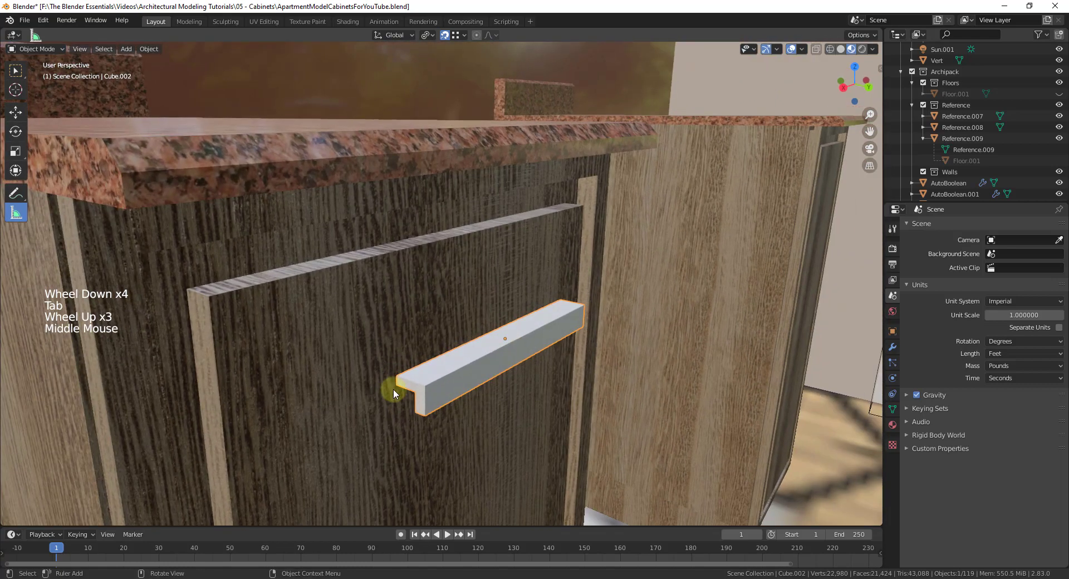
pyautogui.press('g')
pyautogui.click(289, 342)
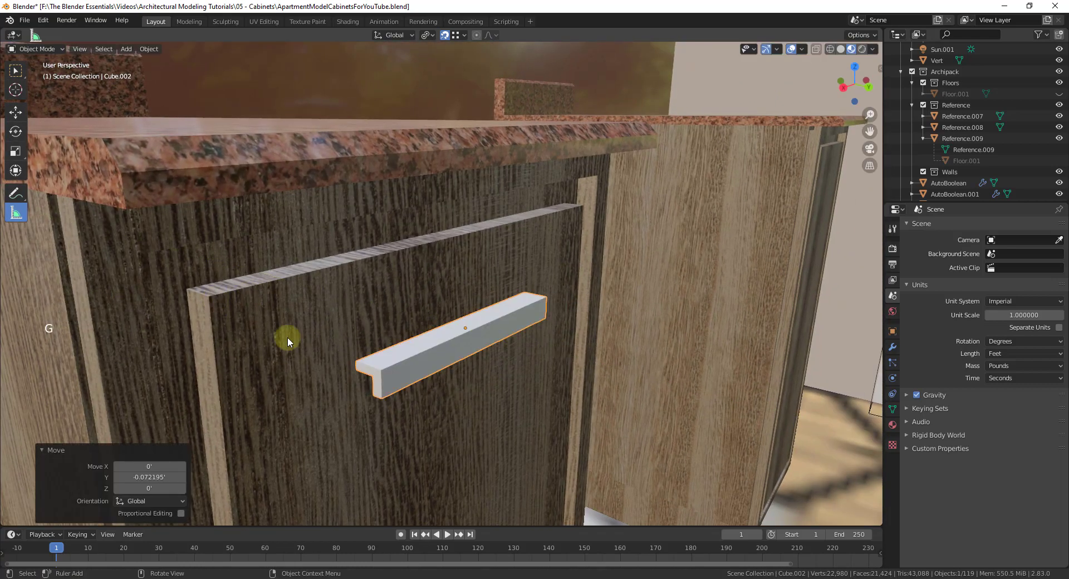
# - Duplicate the handle and move the copy about -3.6' along X onto the front of the cabinet beyond the stove
pyautogui.moveTo(288, 342); pyautogui.dragTo(551, 357, button='middle')
pyautogui.scroll(-5, 484, 354)
pyautogui.scroll(-3, 544, 345)
pyautogui.scroll(2, 543, 345)
pyautogui.scroll(-4, 543, 345)
pyautogui.scroll(6, 318, 346)
pyautogui.scroll(-4, 312, 347)
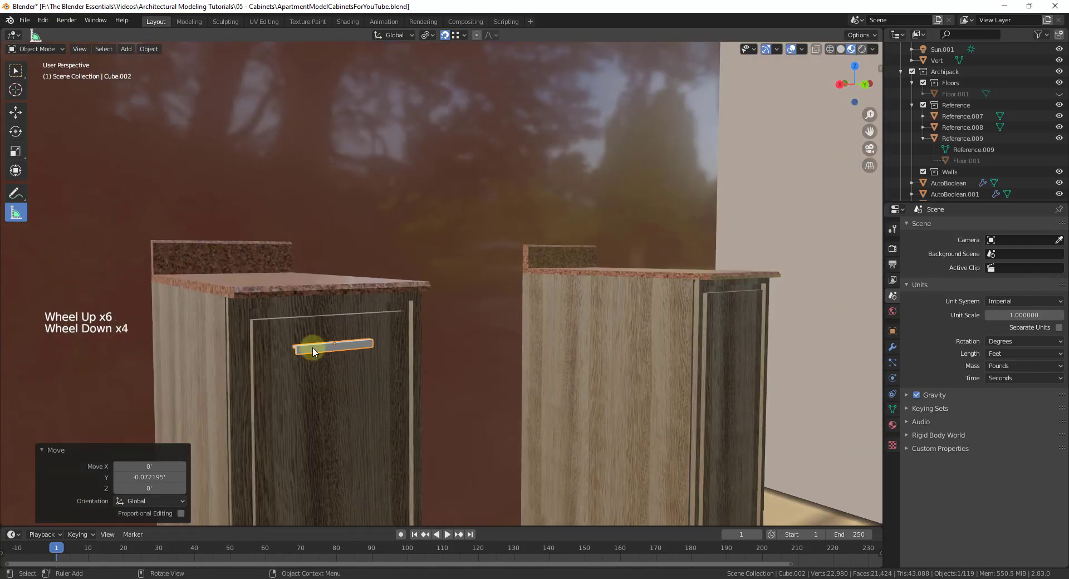
pyautogui.press('g')
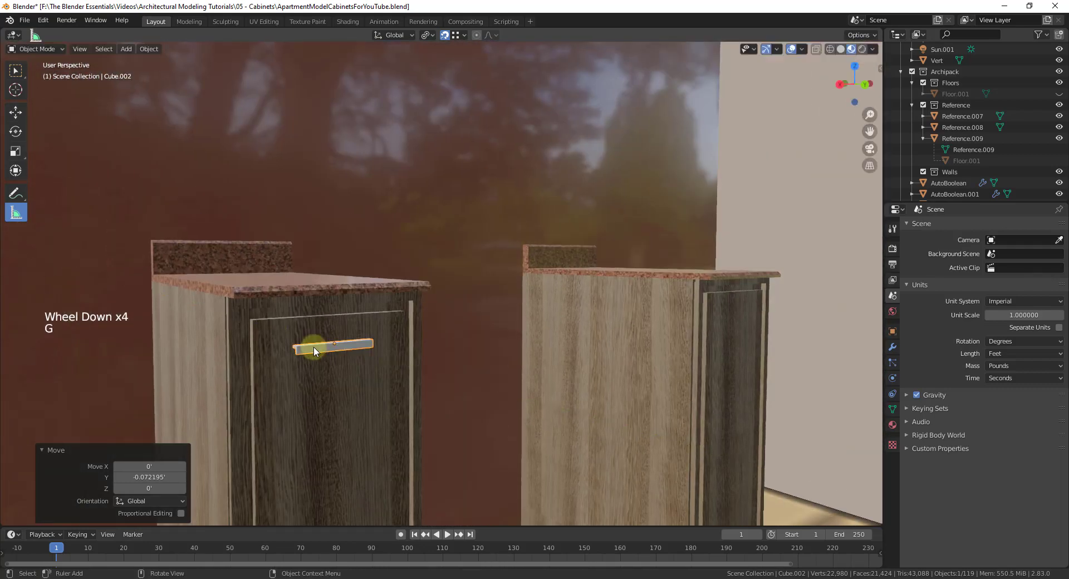
pyautogui.hotkey('shift', 'd')
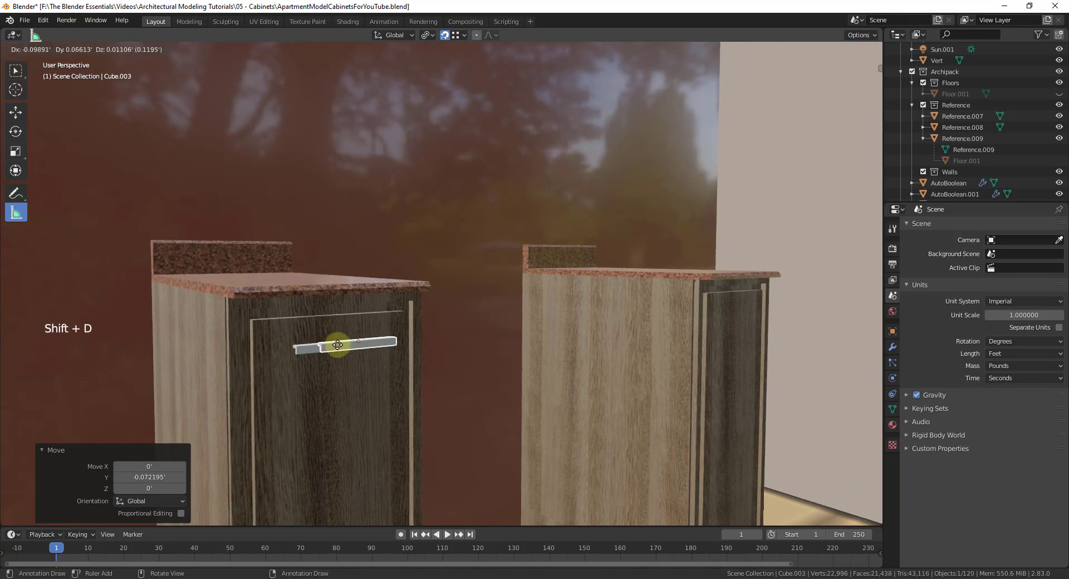
pyautogui.press('y')
pyautogui.press('x')
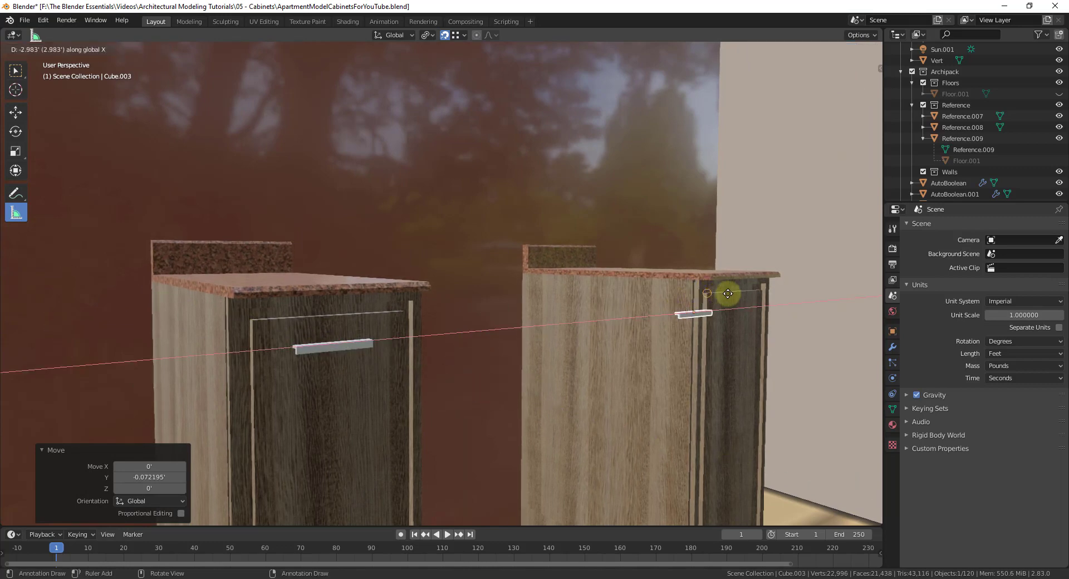
pyautogui.click(725, 300)
# - Examine both base cabinets and the placement of their handles from several angles and distances
pyautogui.scroll(-2, 553, 300)
pyautogui.moveTo(553, 301); pyautogui.dragTo(530, 365, button='middle')
pyautogui.scroll(-3, 553, 373)
pyautogui.scroll(1, 509, 227)
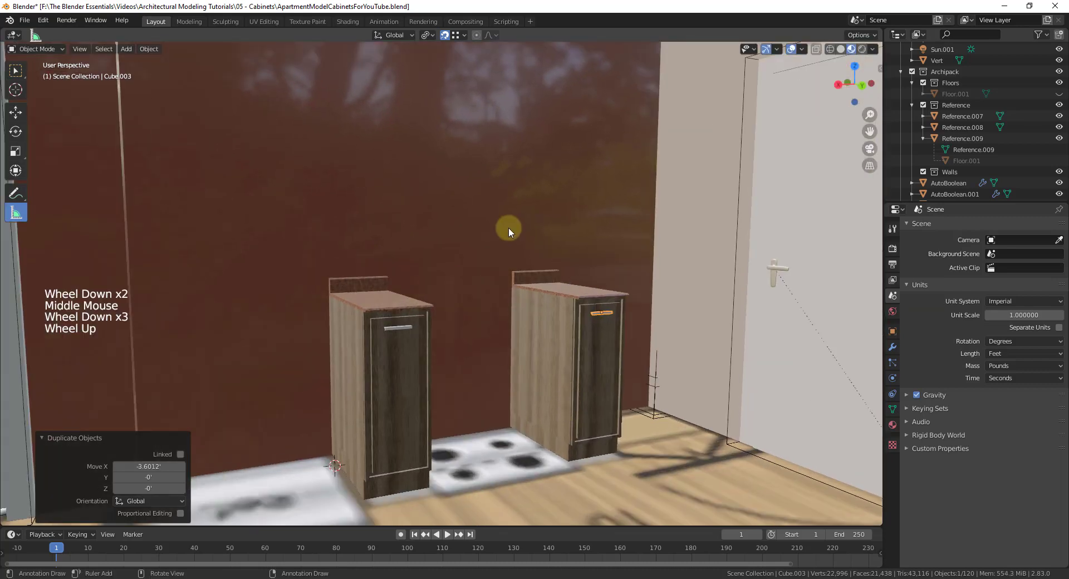
pyautogui.scroll(-2, 509, 375)
pyautogui.scroll(2, 509, 373)
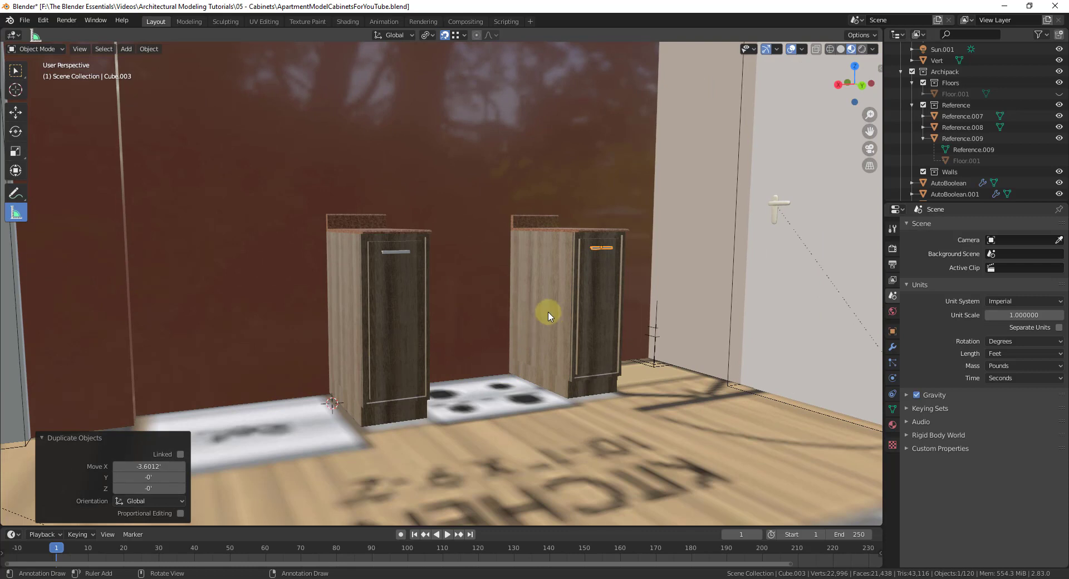
pyautogui.moveTo(520, 306); pyautogui.dragTo(540, 346, button='middle')
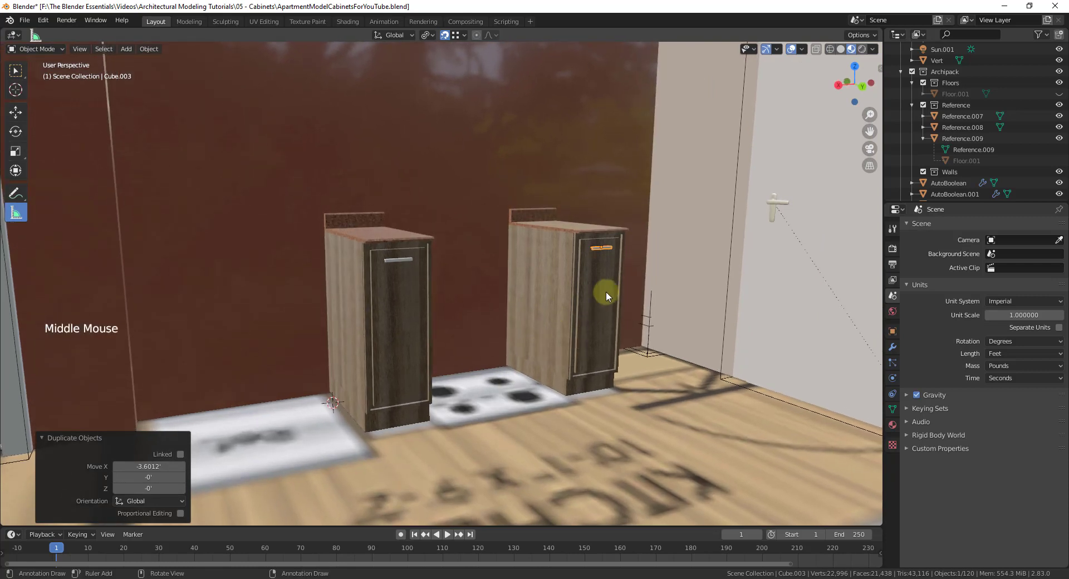
pyautogui.scroll(3, 604, 289)
pyautogui.scroll(-2, 597, 285)
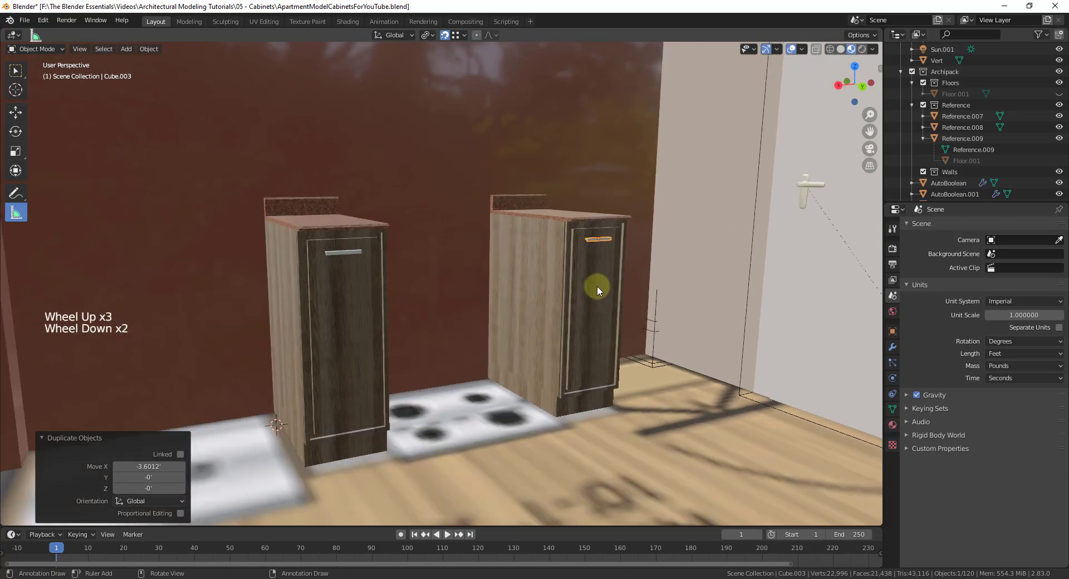
pyautogui.scroll(-3, 340, 234)
pyautogui.moveTo(343, 240); pyautogui.dragTo(373, 303, button='middle')
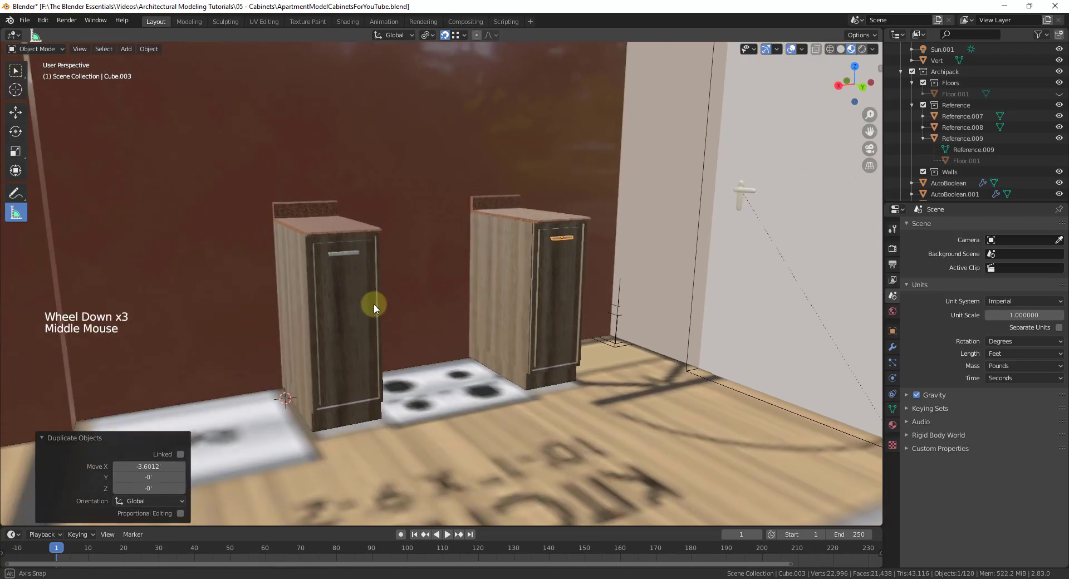